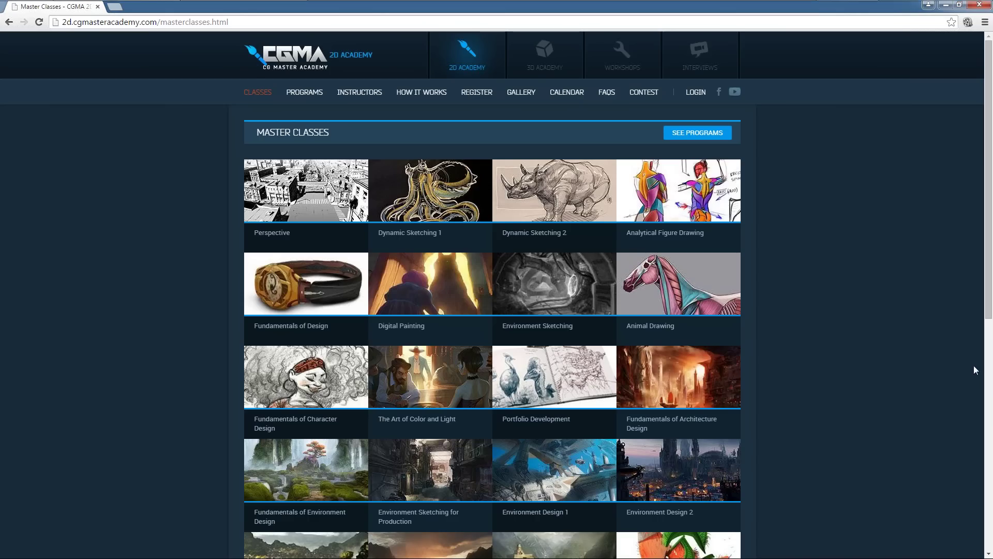
- Bring the Chrome window into focus on the course listing page
scroll(804, 412, down, 1)
scroll(804, 412, up, 1)
click(976, 402)
mouse_move(978, 6)
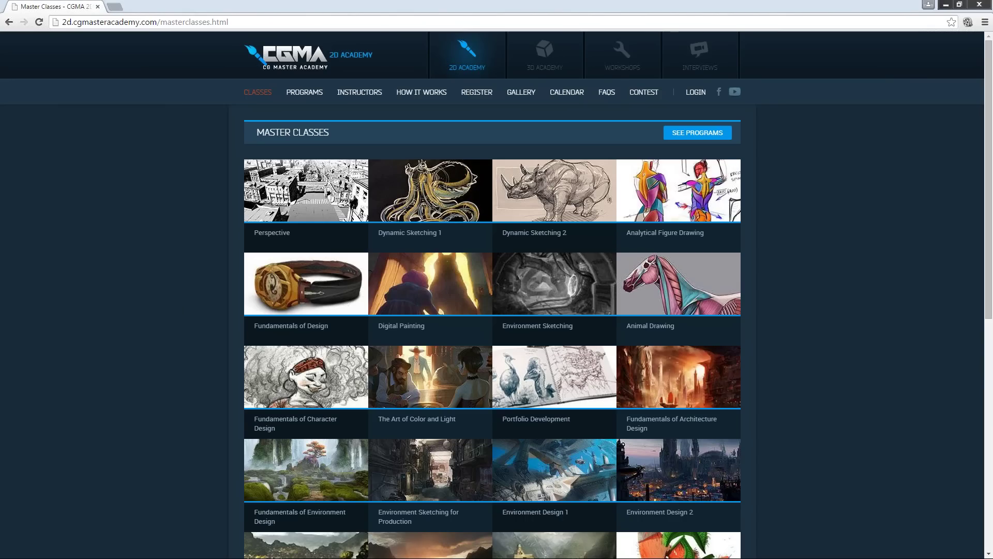
click(978, 5)
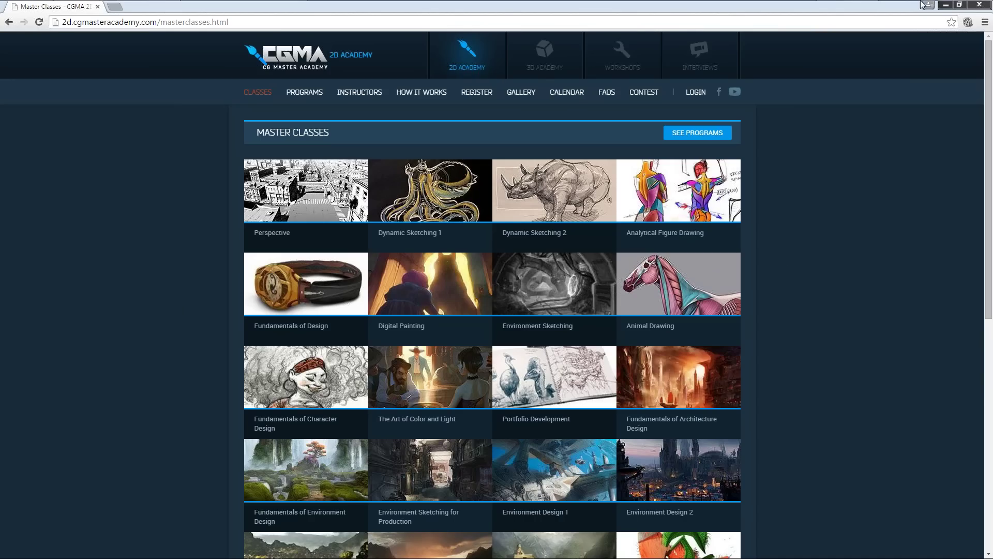
mouse_move(921, 4)
scroll(787, 265, down, 2)
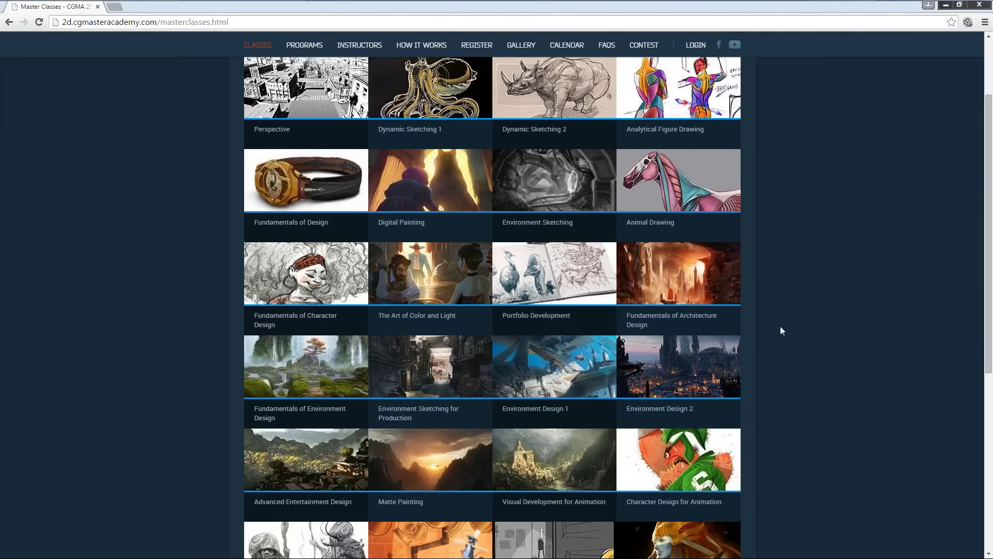
scroll(781, 318, up, 2)
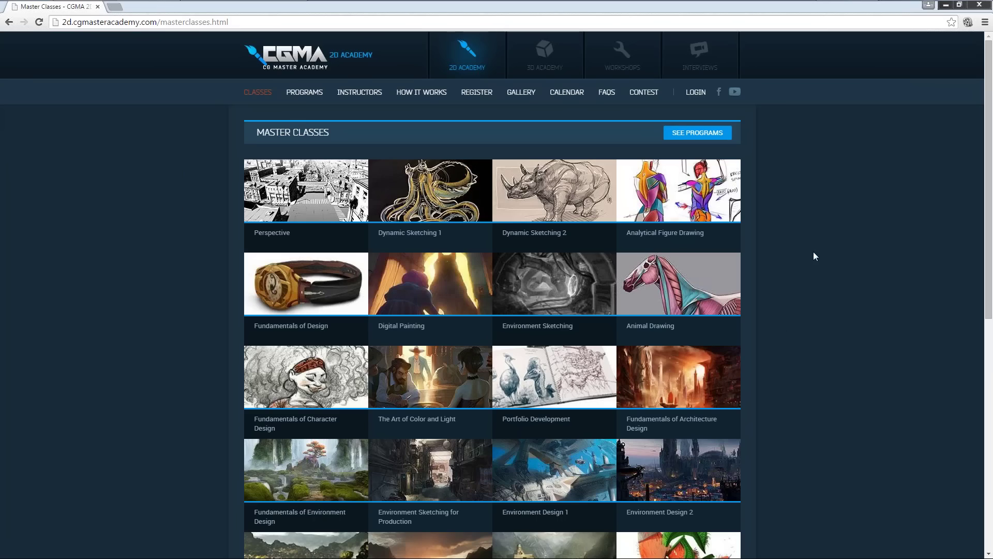
- Open The Art of Color and Light course page and scroll through its instructor cards and galleries
click(451, 385)
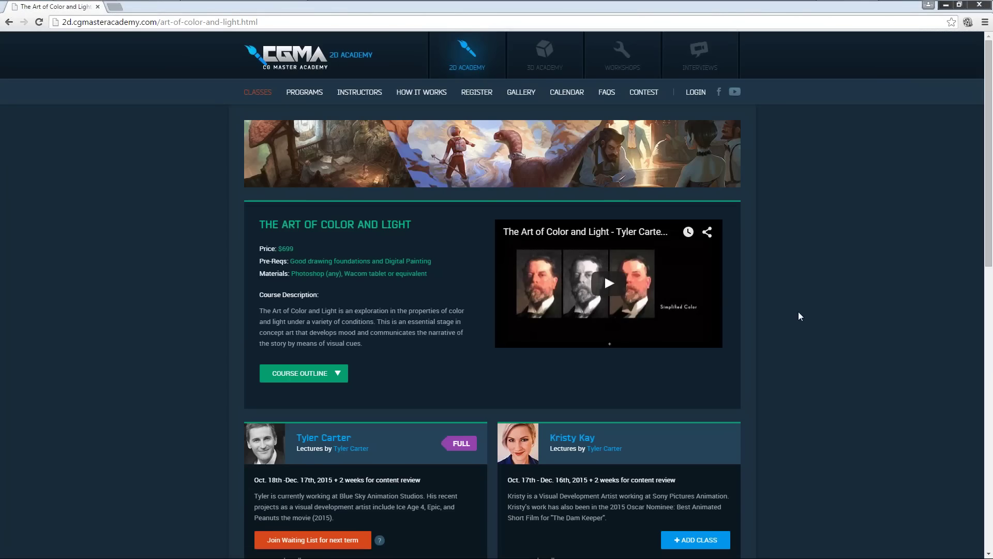
scroll(798, 312, down, 4)
scroll(798, 312, up, 4)
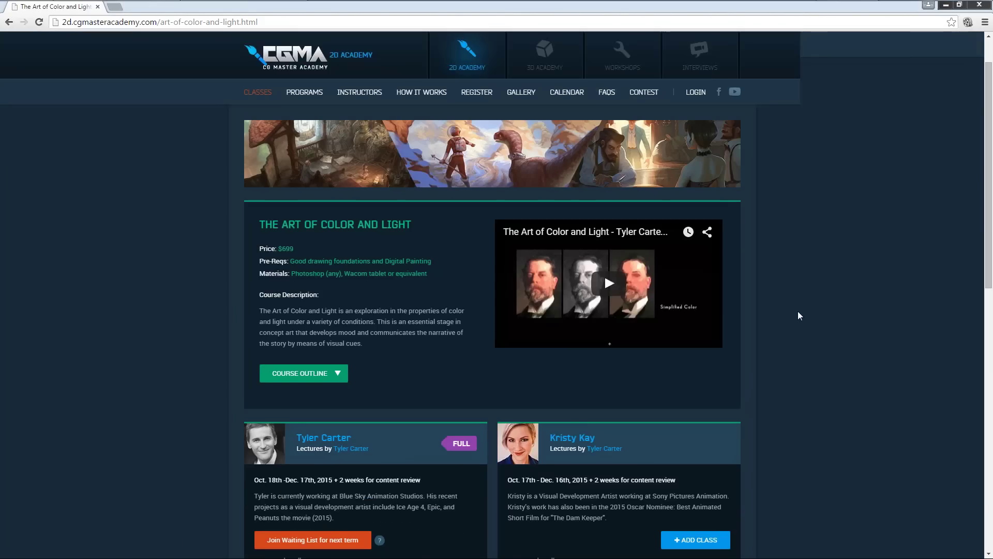
scroll(798, 315, down, 1)
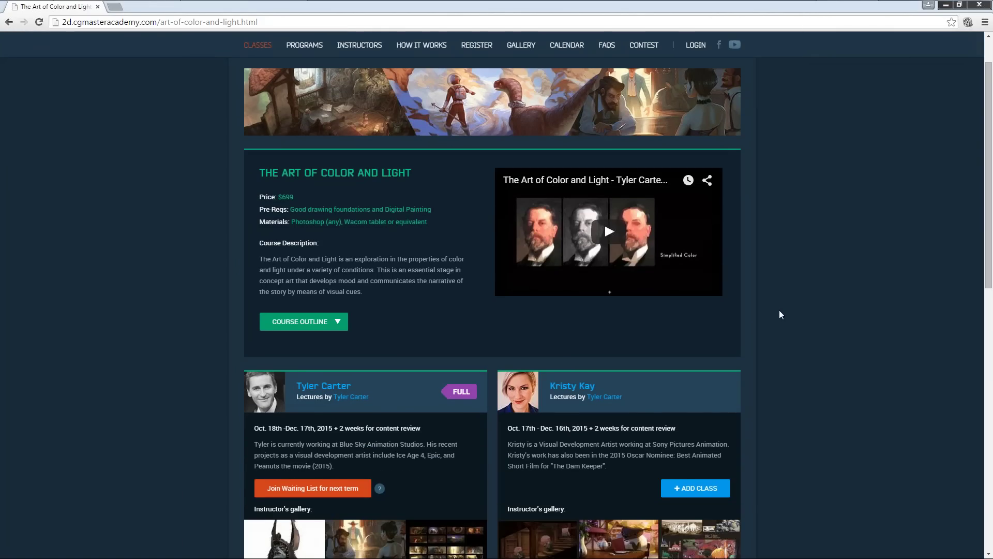
scroll(779, 311, down, 6)
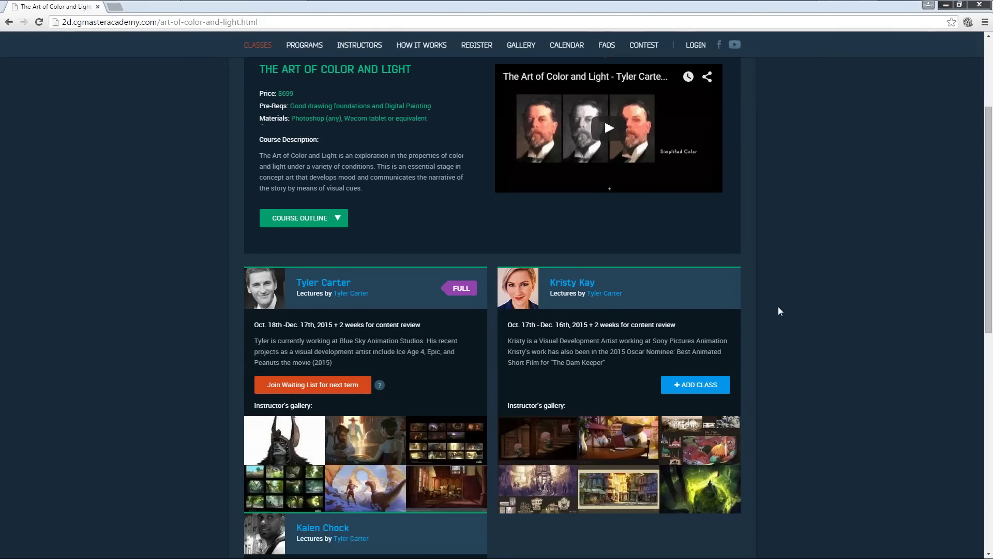
scroll(780, 311, up, 7)
scroll(816, 228, down, 2)
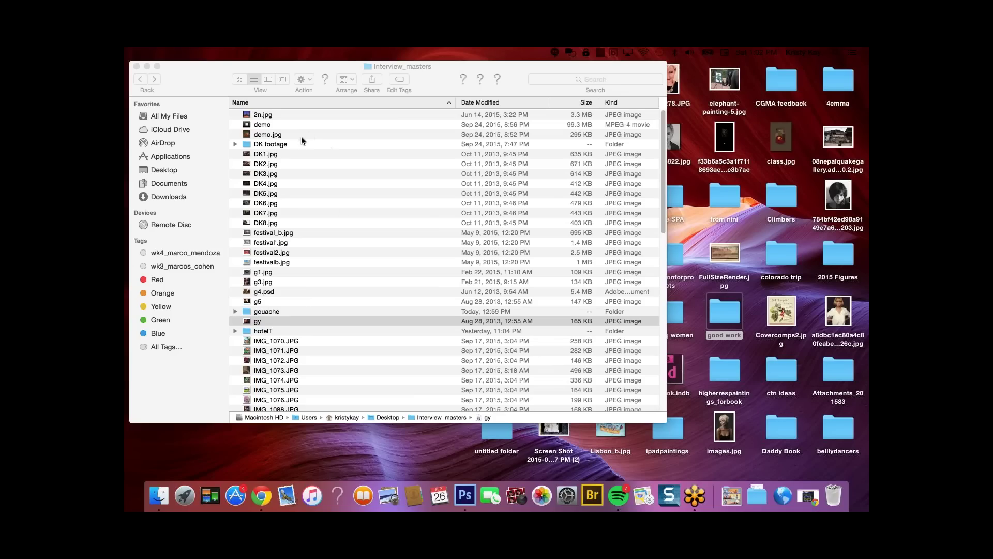
- Quick Look DK2.jpg, reposition the preview, then close it
click(290, 154)
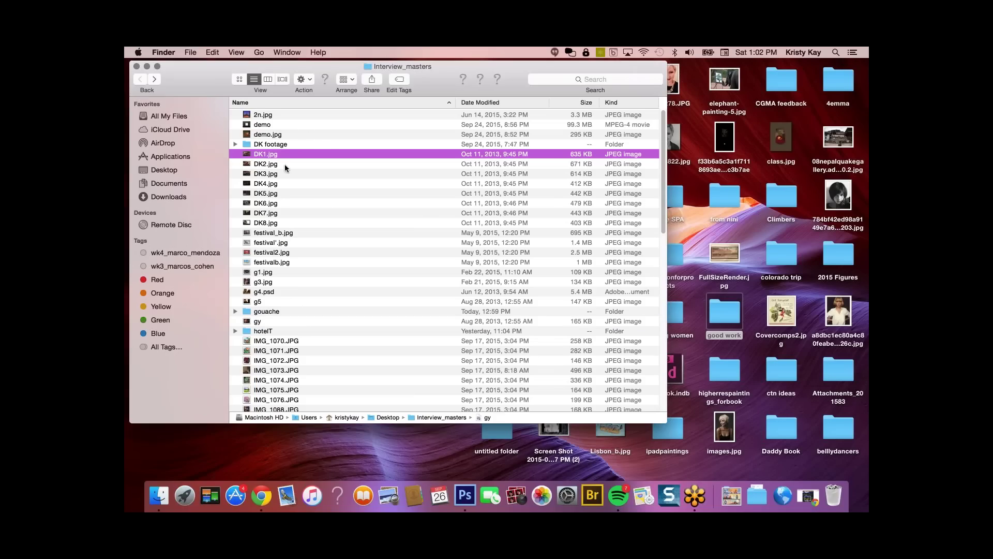
click(286, 165)
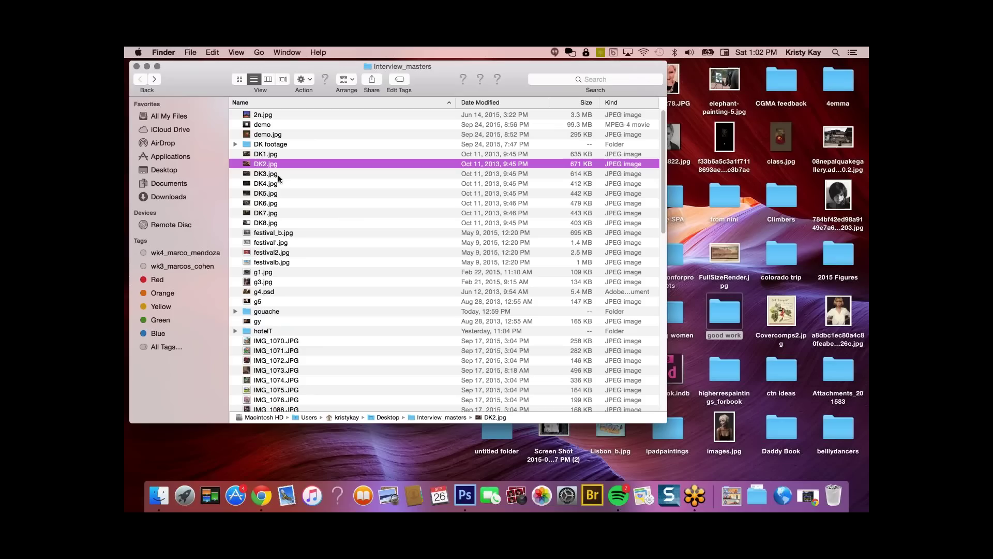
key(space)
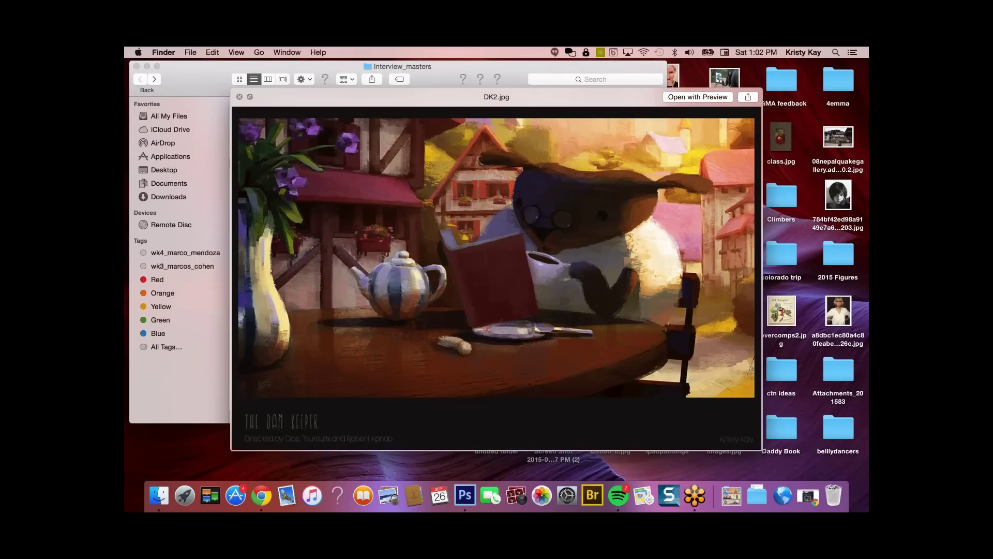
drag(667, 286, 563, 256)
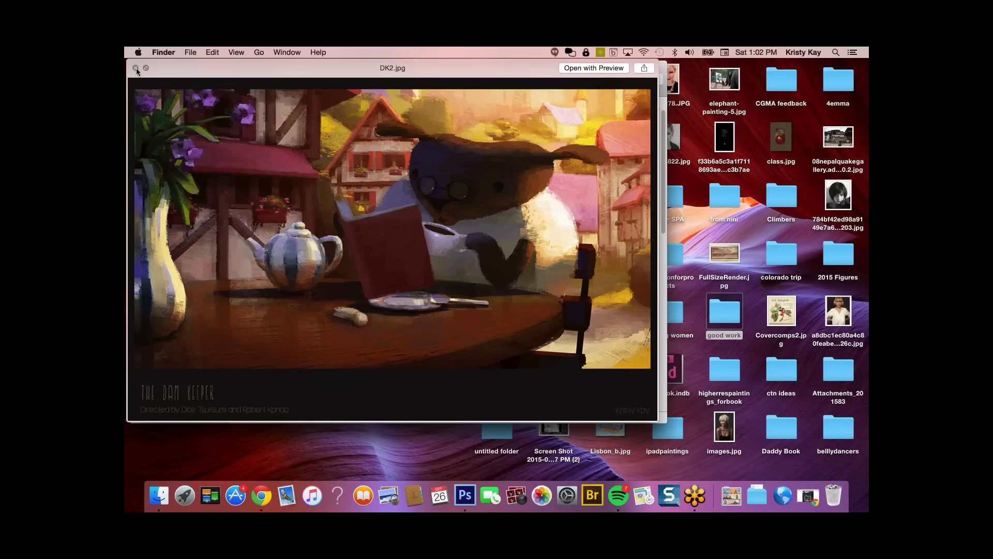
drag(174, 63, 173, 63)
key(space)
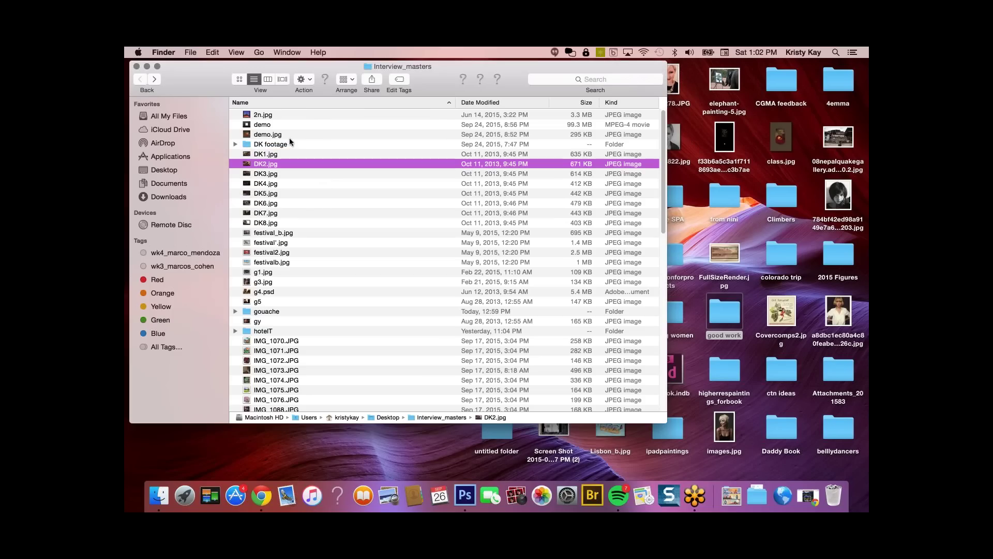
- Select the images from DK1.jpg through gy and open them together in Preview
click(288, 151)
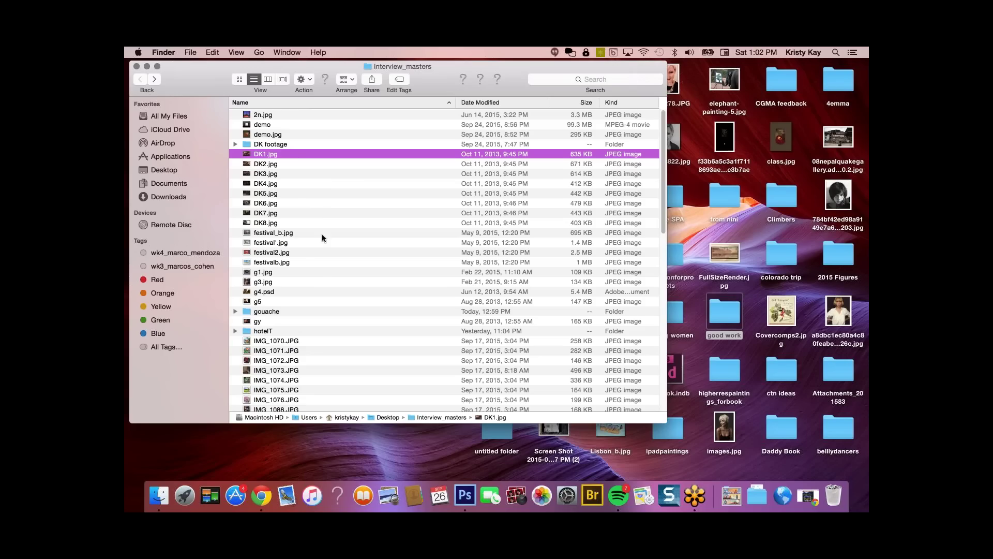
shift+click(293, 299)
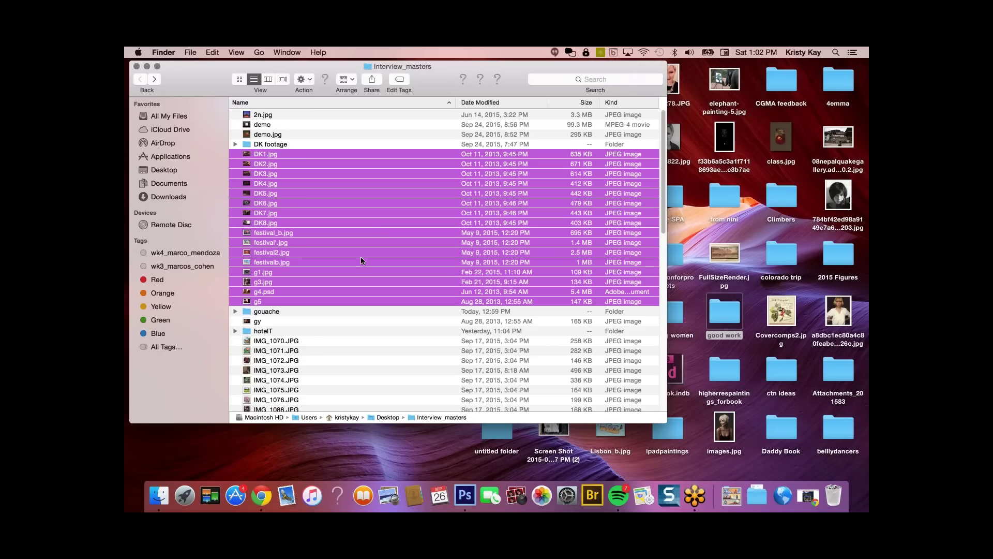
shift+click(309, 321)
right_click(354, 226)
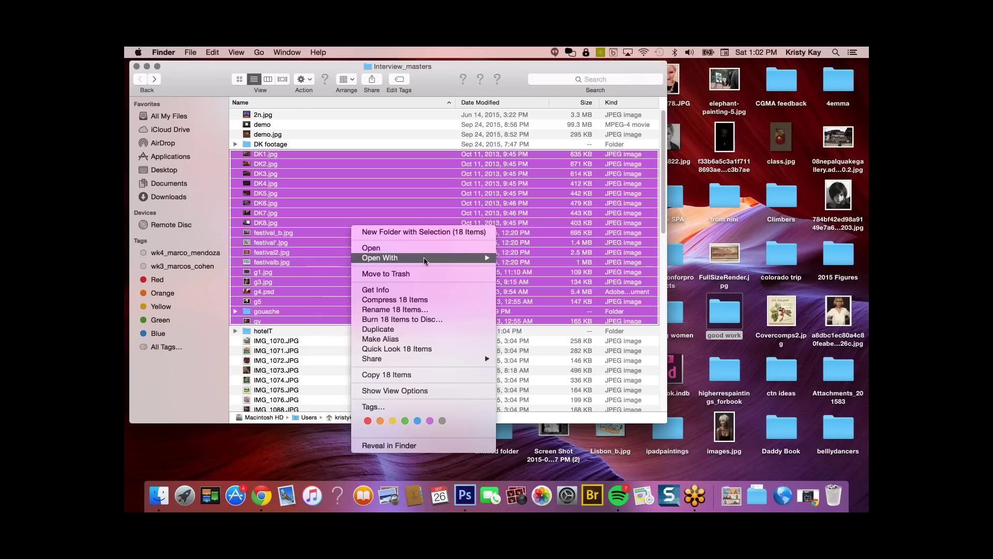
key(Escape)
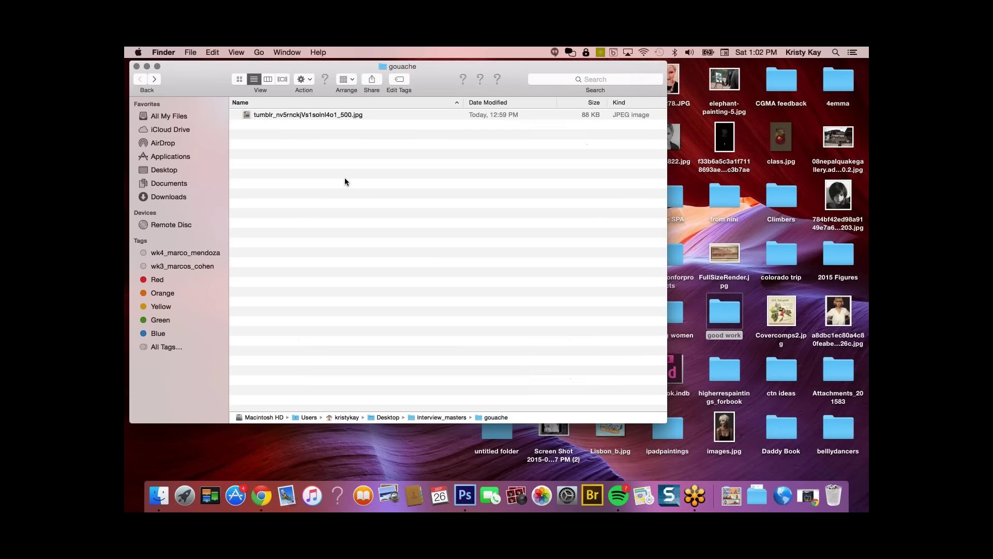
click(229, 86)
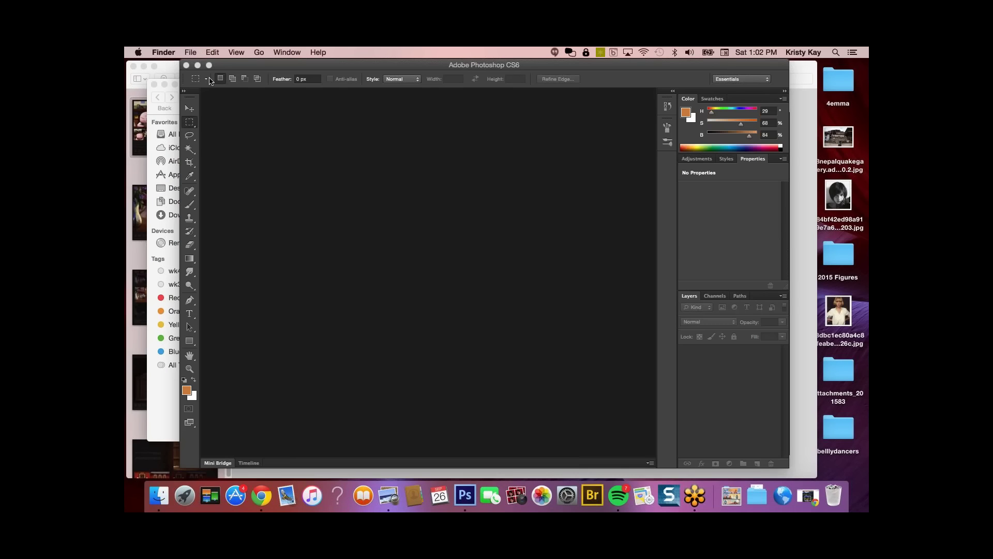
- Minimize the empty Photoshop window and move Preview on to DK2.jpg
click(197, 65)
click(188, 74)
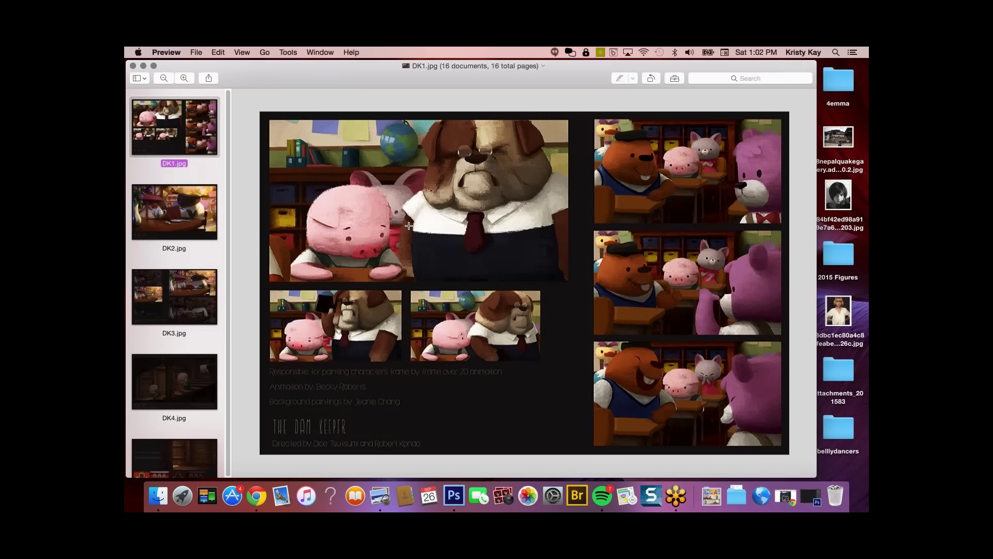
key(Down)
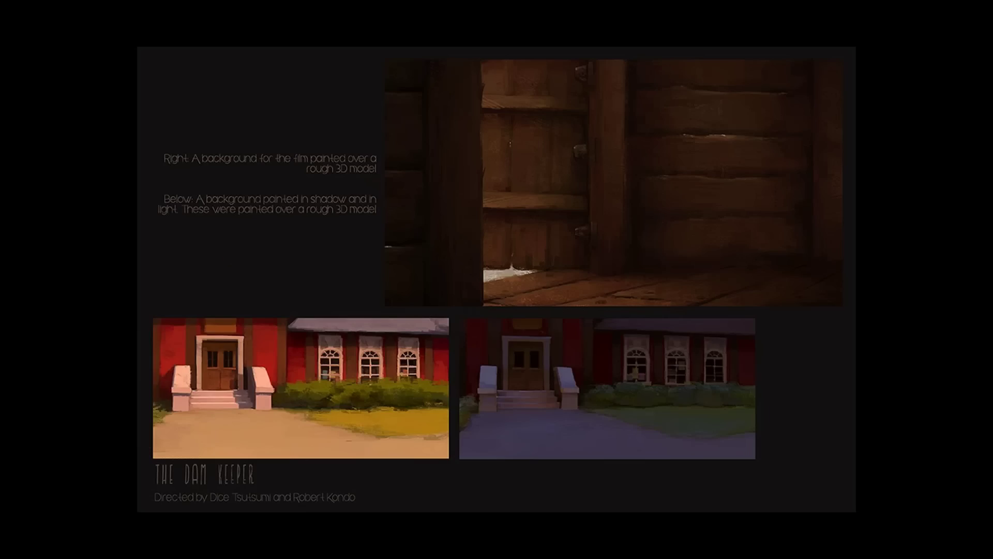
- Advance two pages, past the bathroom fox and pig, to the bus-interior fox paintings
mouse_move(661, 131)
key(Right)
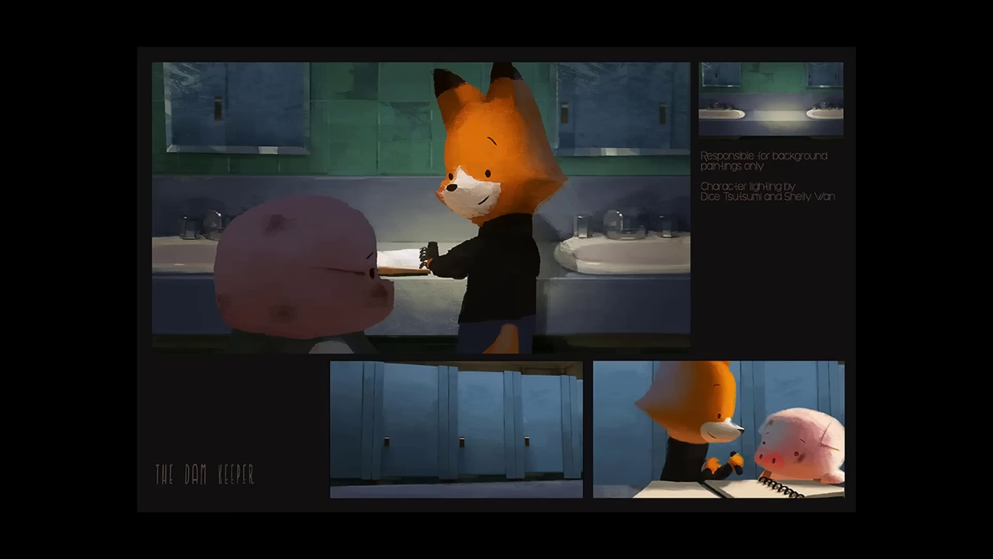
key(Right)
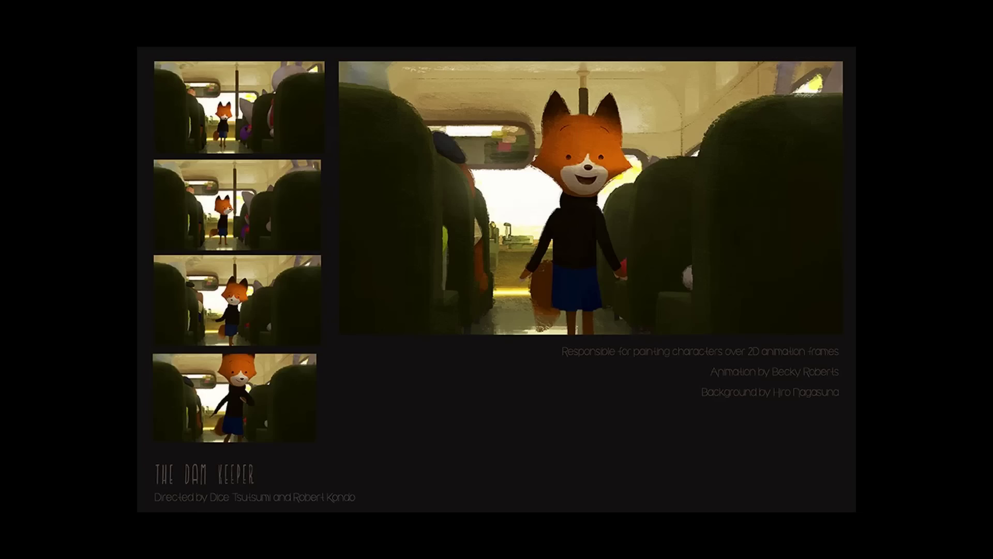
- Let the slideshow move on to the page of the fox and pig at the washroom sinks
mouse_move(433, 393)
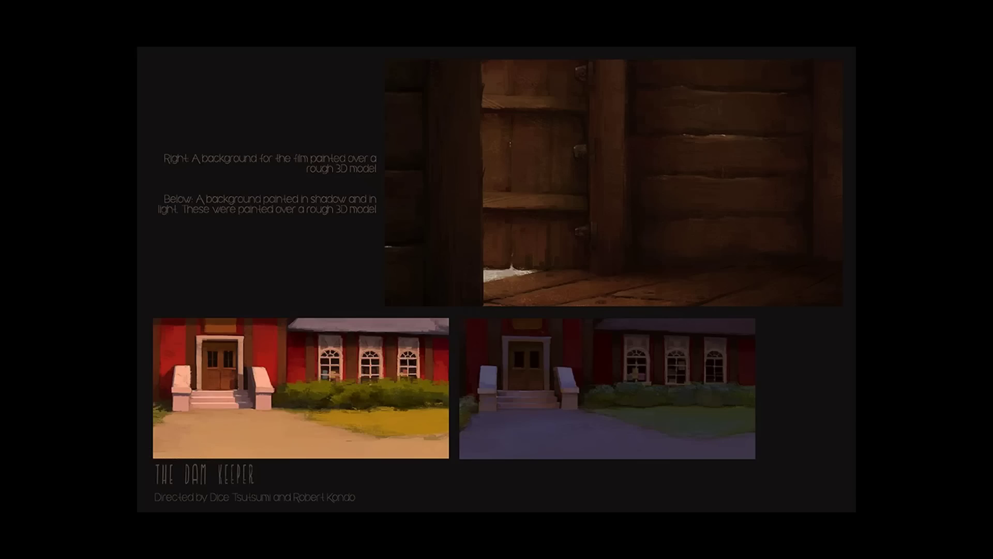
- Close the Dam Keeper portfolio in Preview and bring the DK footage Finder window forward
mouse_move(449, 359)
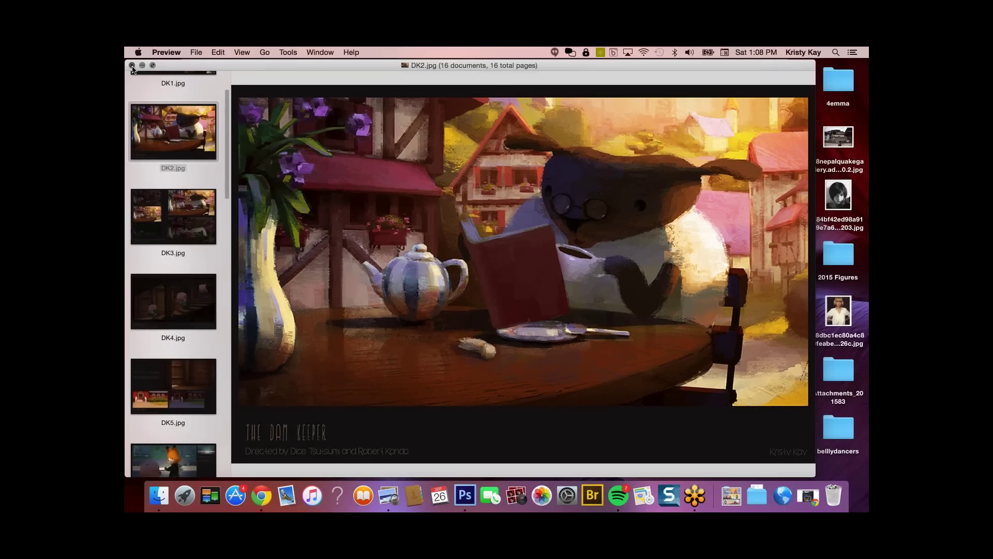
click(132, 65)
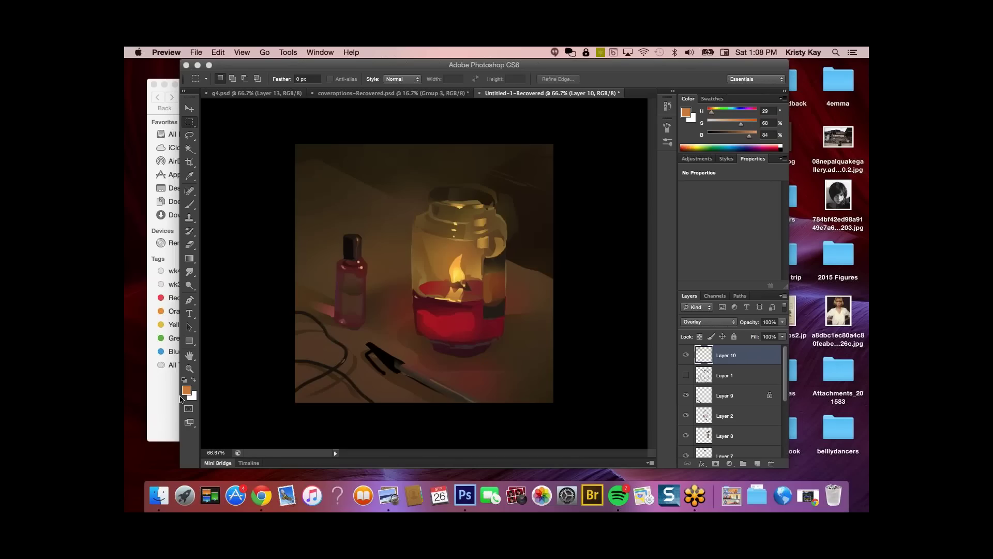
click(179, 399)
- Open the DK footage folder in Icon view and open d045_020_06.mov with QuickTime Player
double_click(317, 162)
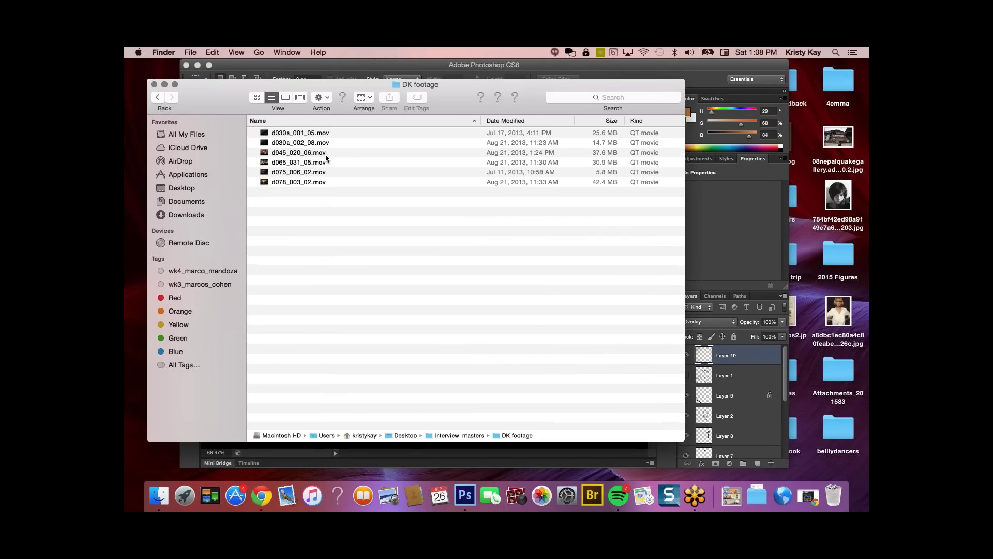
click(259, 99)
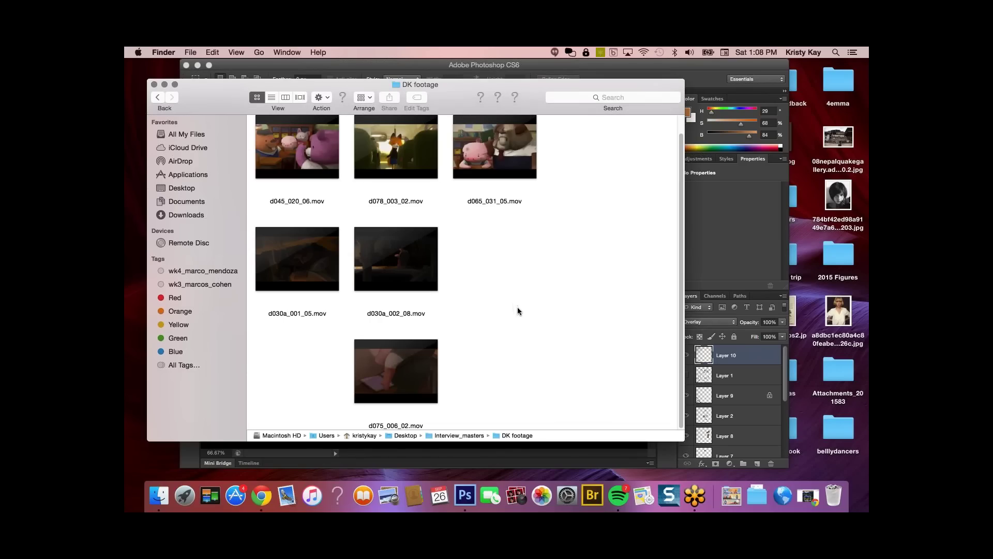
drag(529, 96, 523, 95)
click(319, 155)
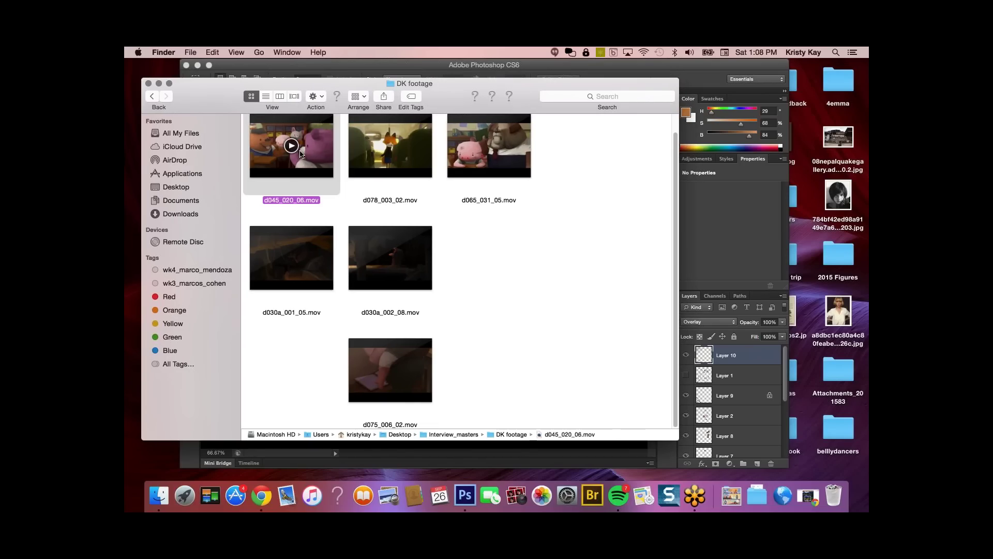
right_click(317, 146)
mouse_move(348, 161)
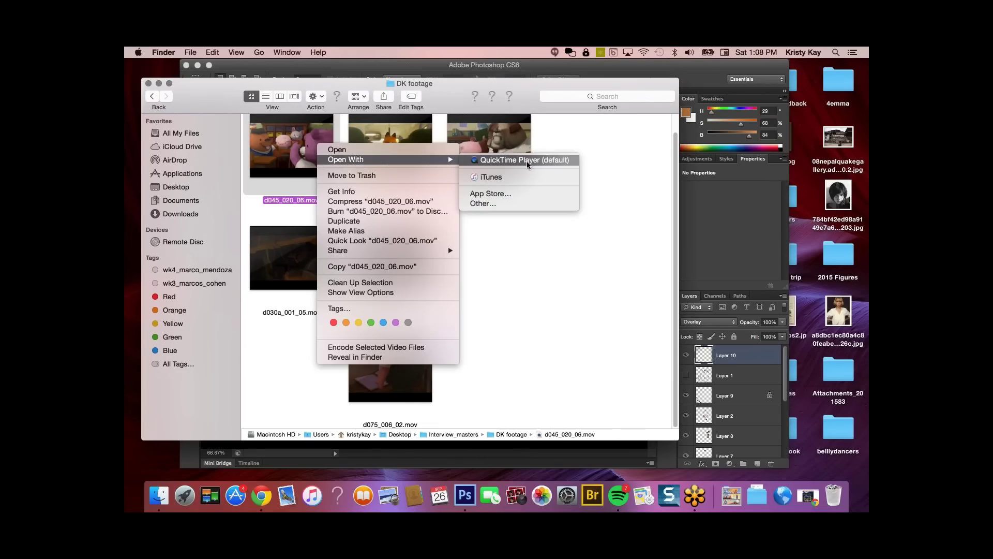
click(528, 159)
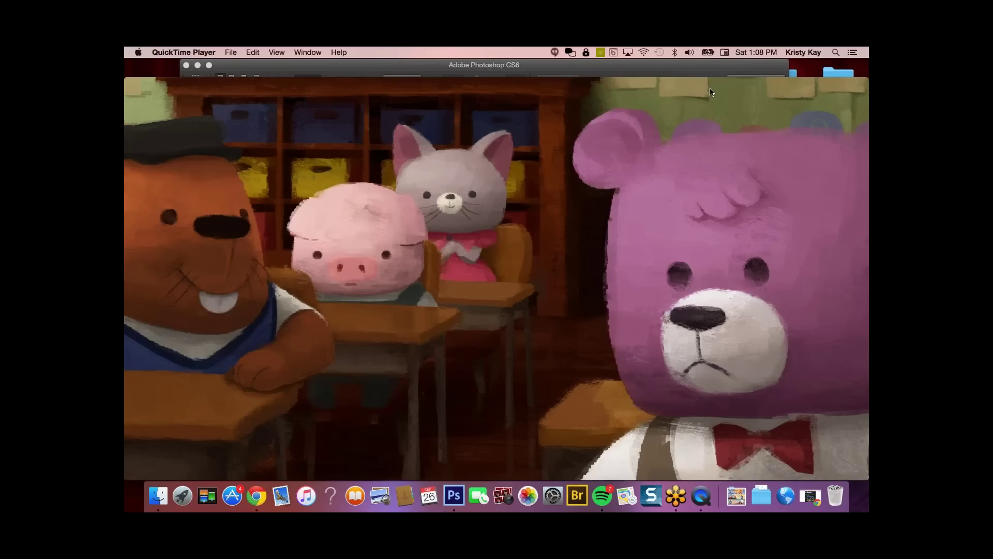
mouse_move(717, 263)
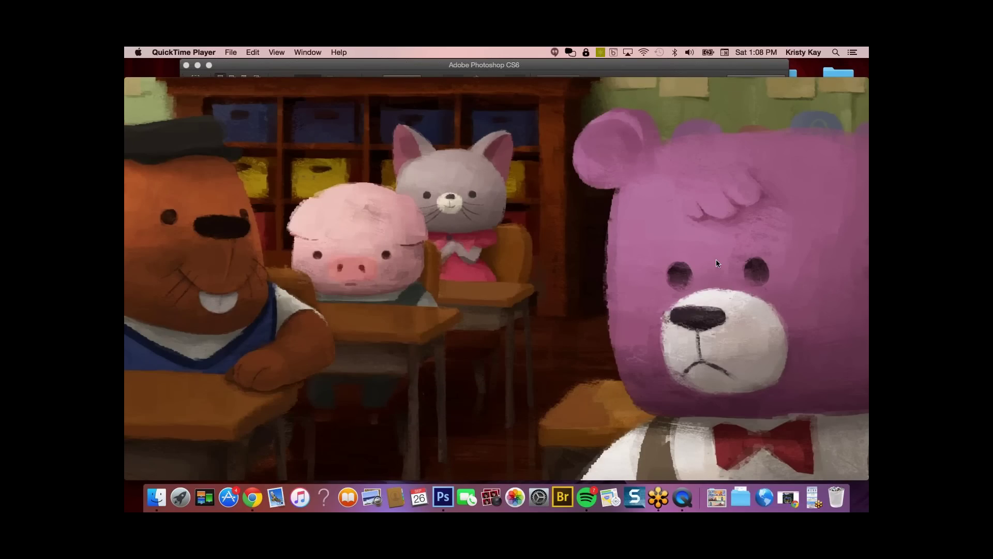
mouse_move(739, 357)
mouse_move(769, 411)
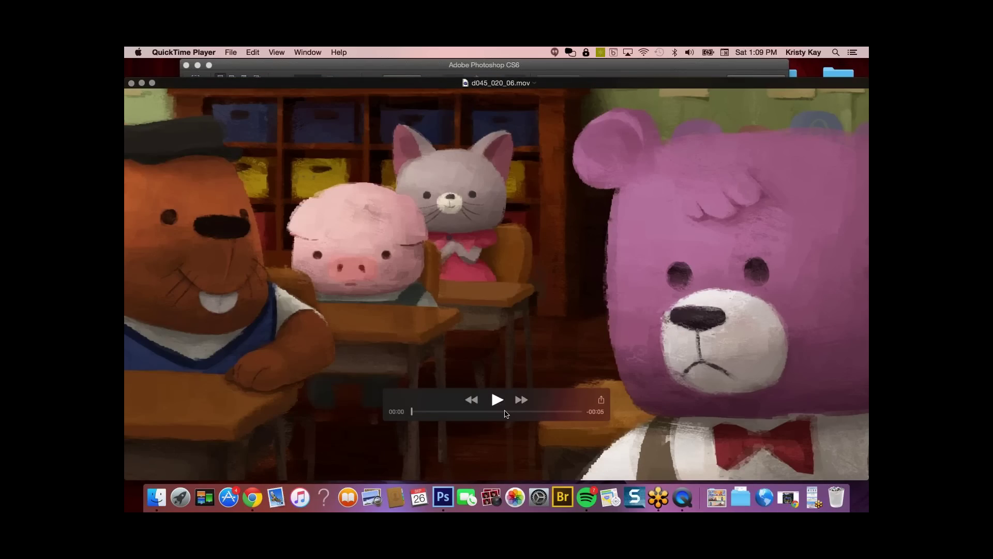
- Play d045_020_06.mov, move the controls to the lower right, and replay the clip twice
key(space)
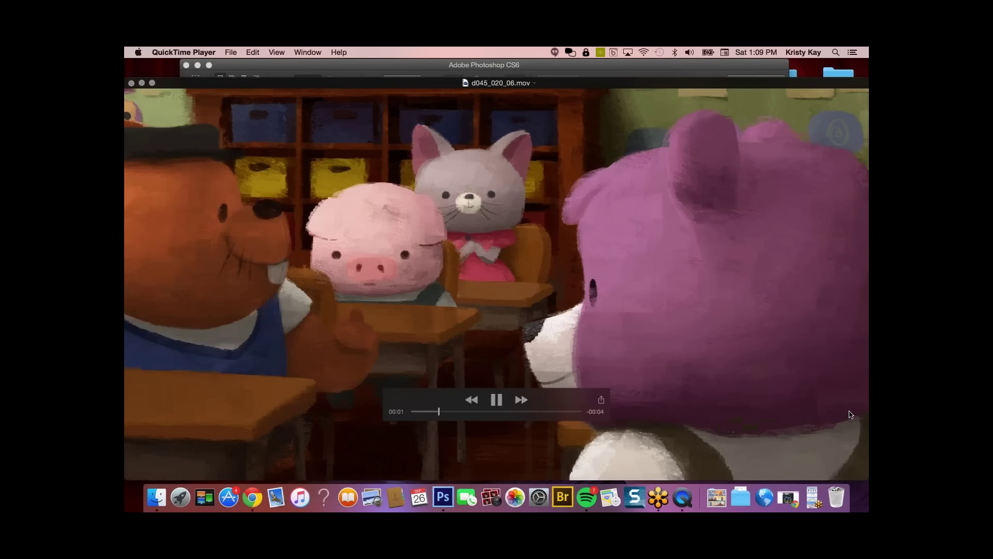
drag(547, 404, 792, 456)
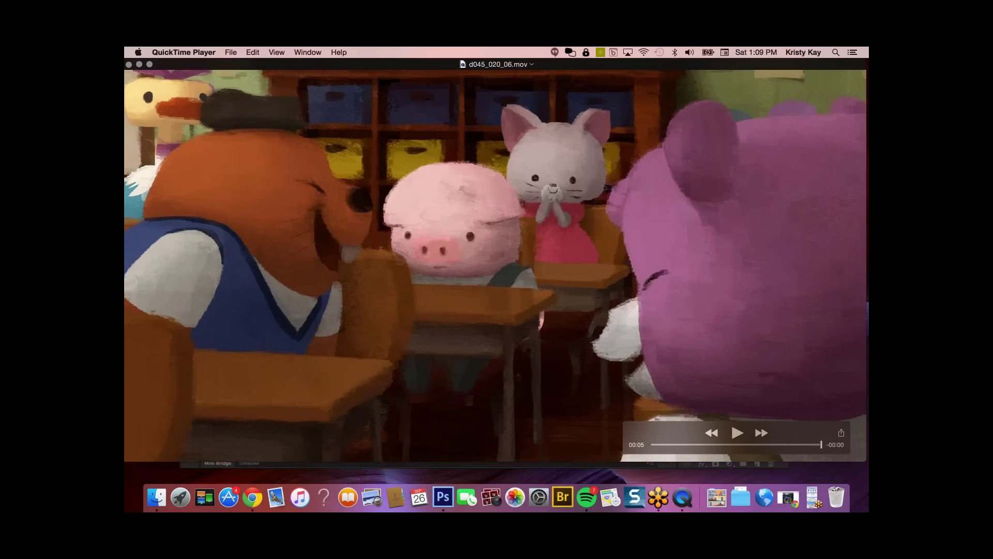
click(736, 434)
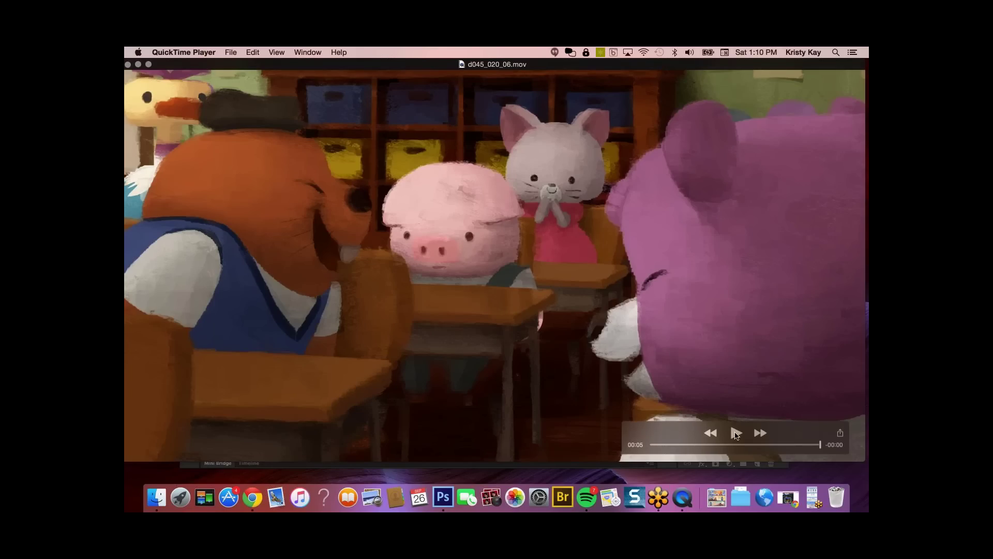
click(736, 434)
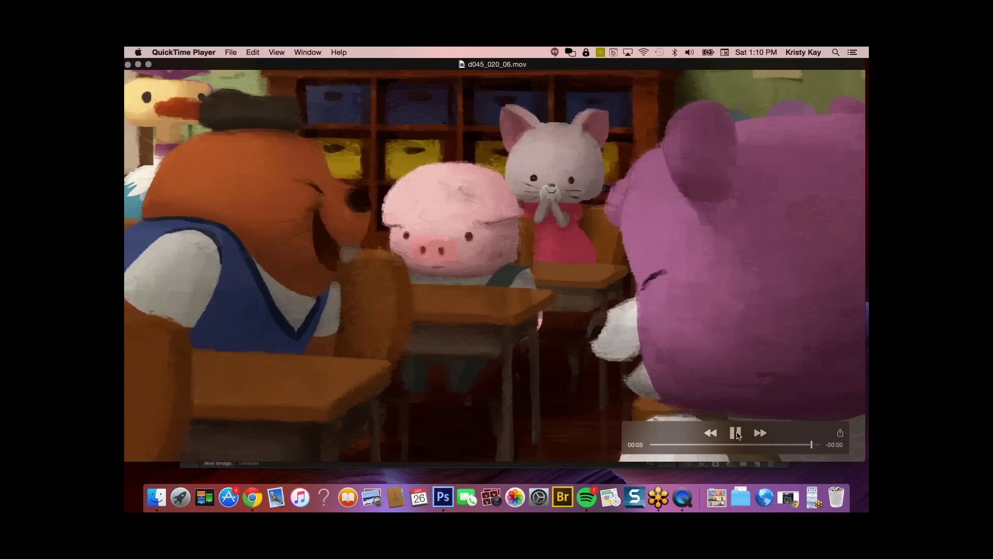
- Close the classroom clip, open d078_003_02.mov in QuickTime Player, and reposition its controls and window
click(127, 64)
click(391, 148)
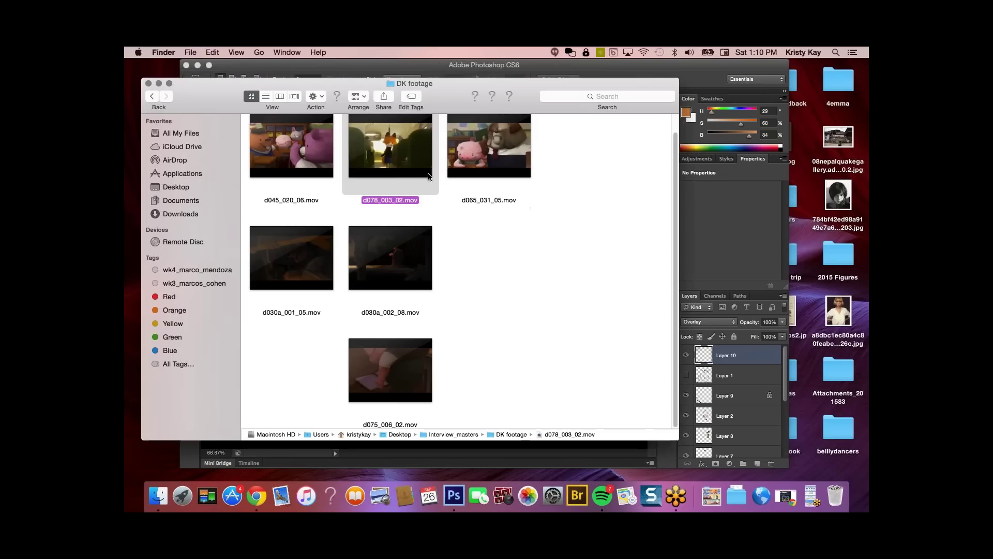
right_click(416, 158)
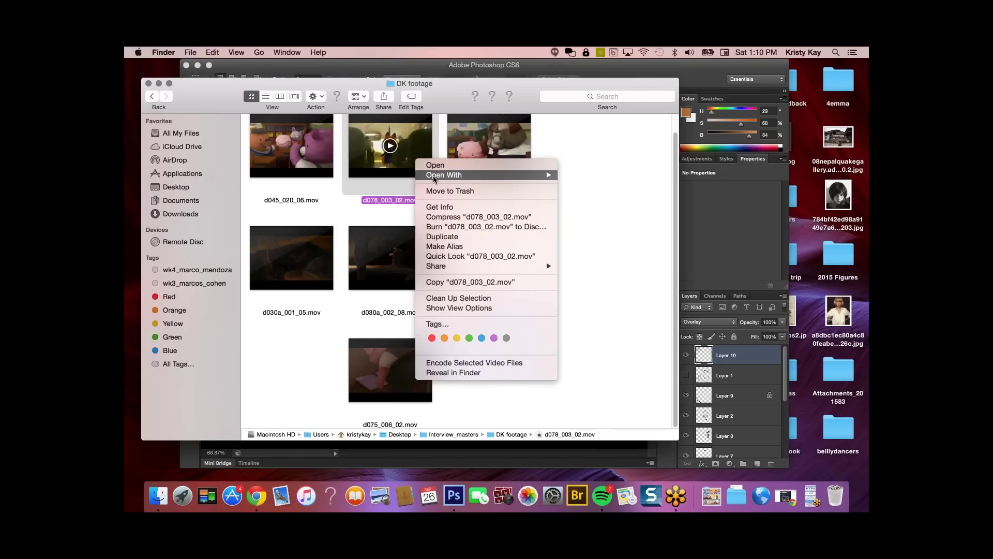
mouse_move(563, 177)
click(603, 175)
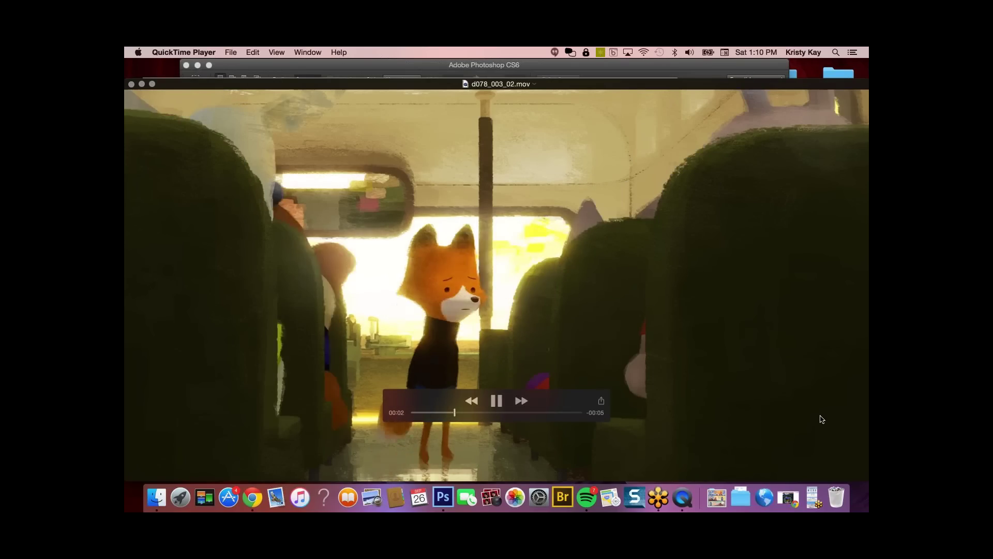
drag(548, 408, 776, 463)
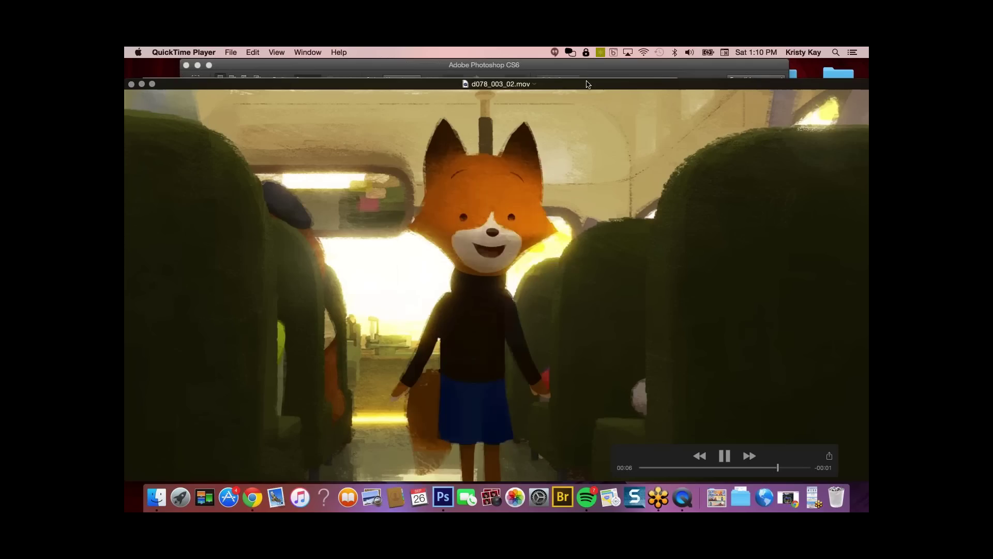
drag(602, 109, 601, 90)
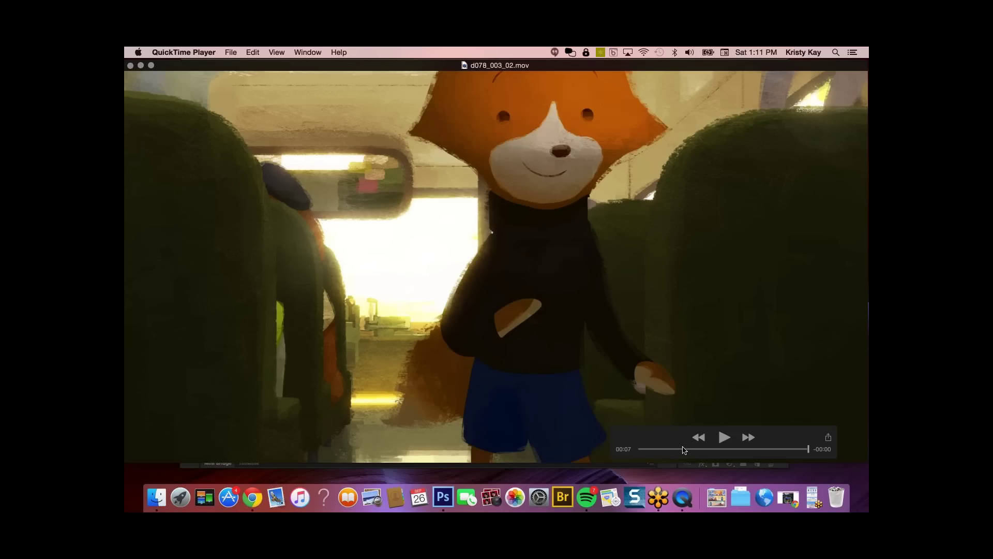
- Rewind d078_003_02.mov, play and pause it, step forward five times, then resume playback
drag(684, 450, 434, 352)
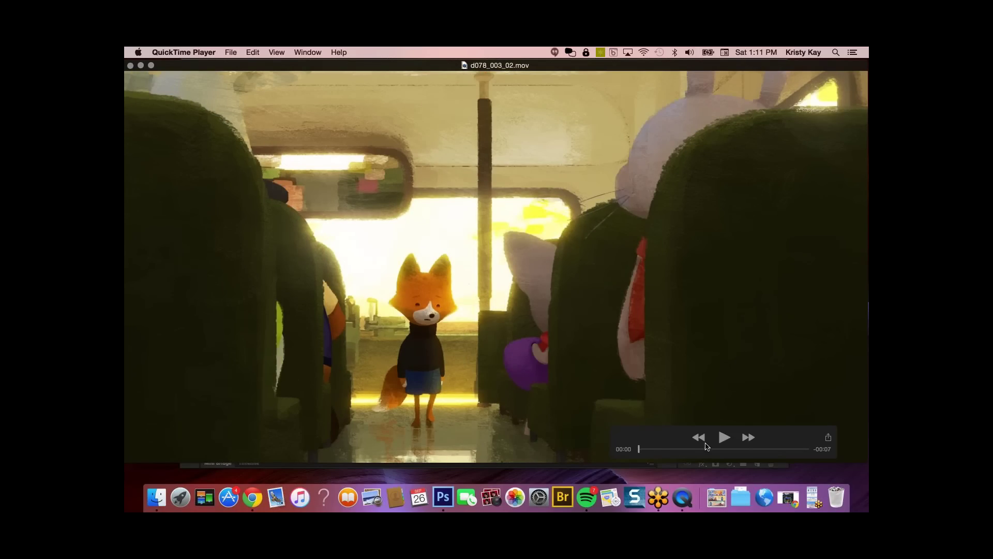
click(723, 439)
click(723, 437)
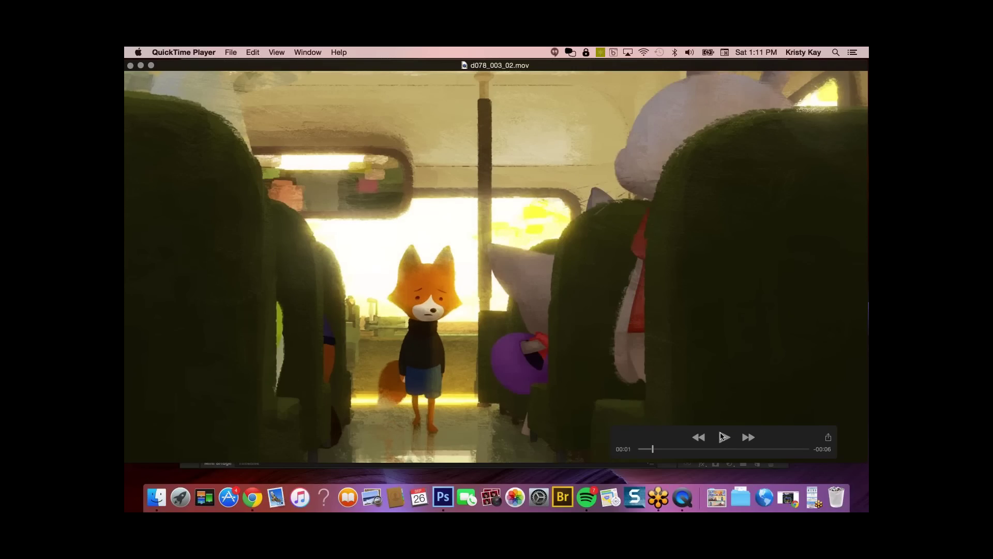
key(Right)
key(Right)
key(Right)
key(Right)
key(Right)
key(Right)
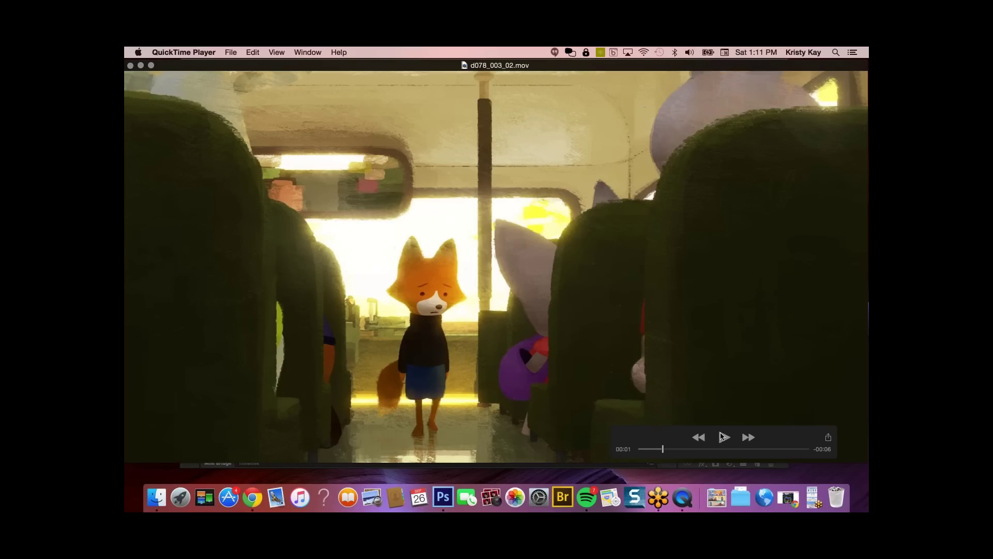
key(Right)
key(Right)
key(Right)
key(Right)
key(Right)
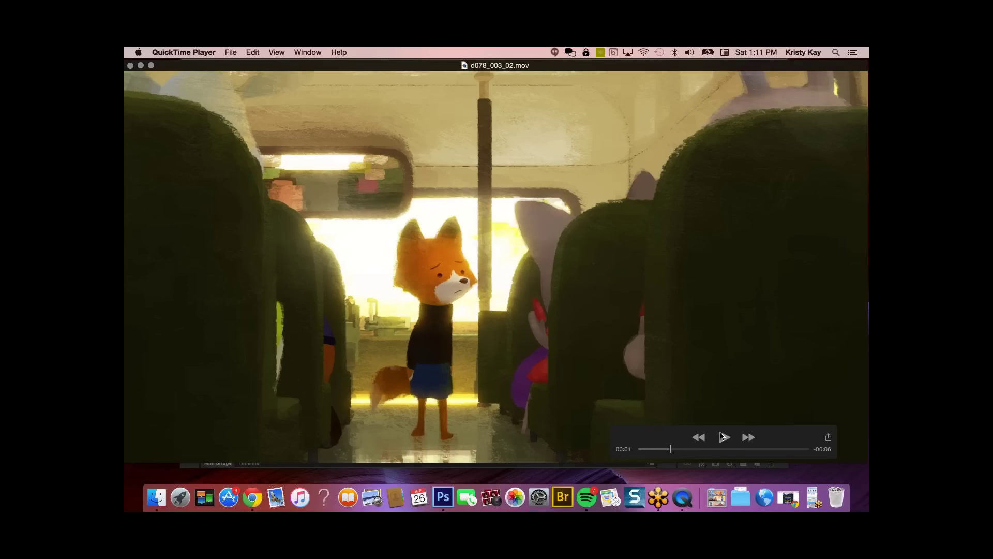
key(Right)
key(Right)
key(Right)
key(Right)
key(Right)
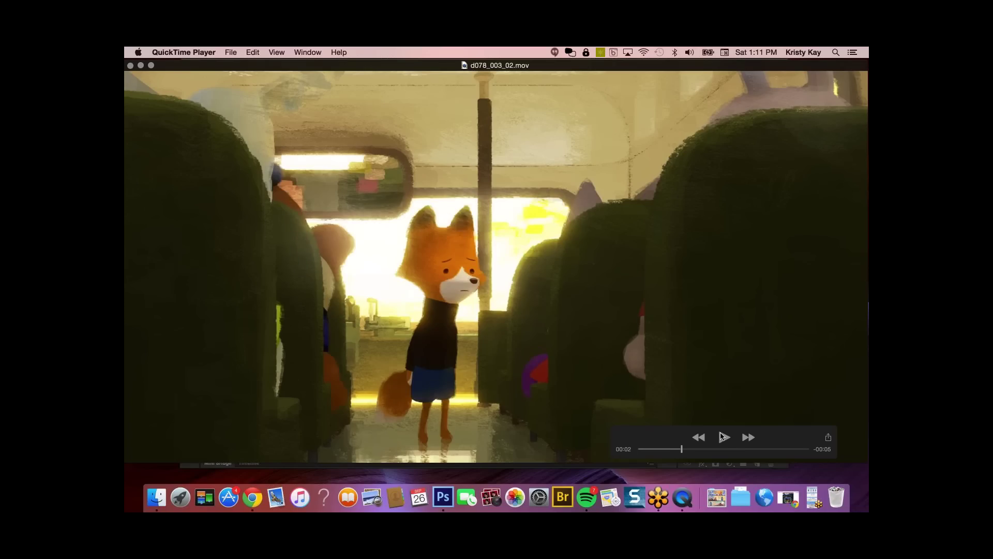
key(Right)
key(Right)
key(Right)
key(Right)
key(Right)
key(Right)
key(Right)
key(Right)
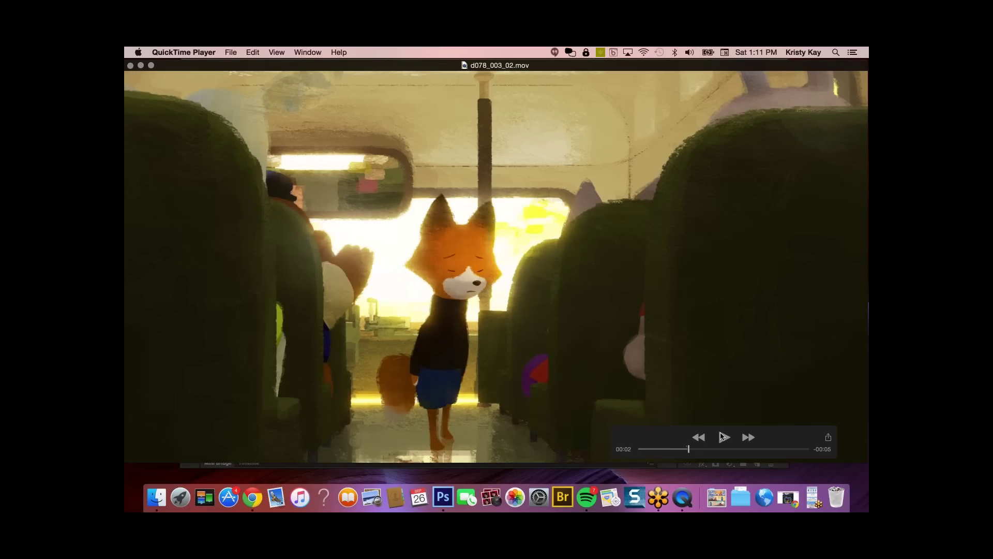
key(Right)
key(Right)
key(Right)
key(Right)
key(Right)
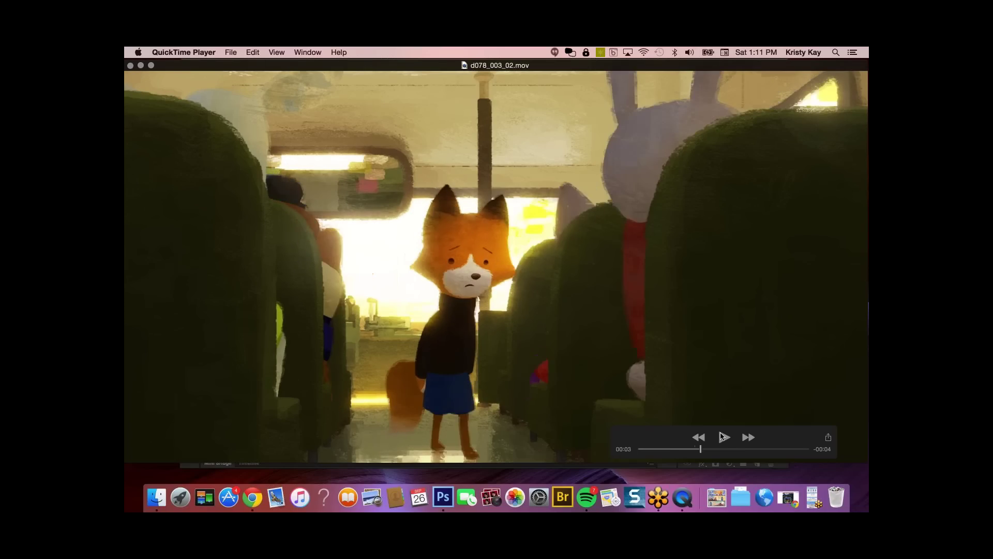
click(723, 437)
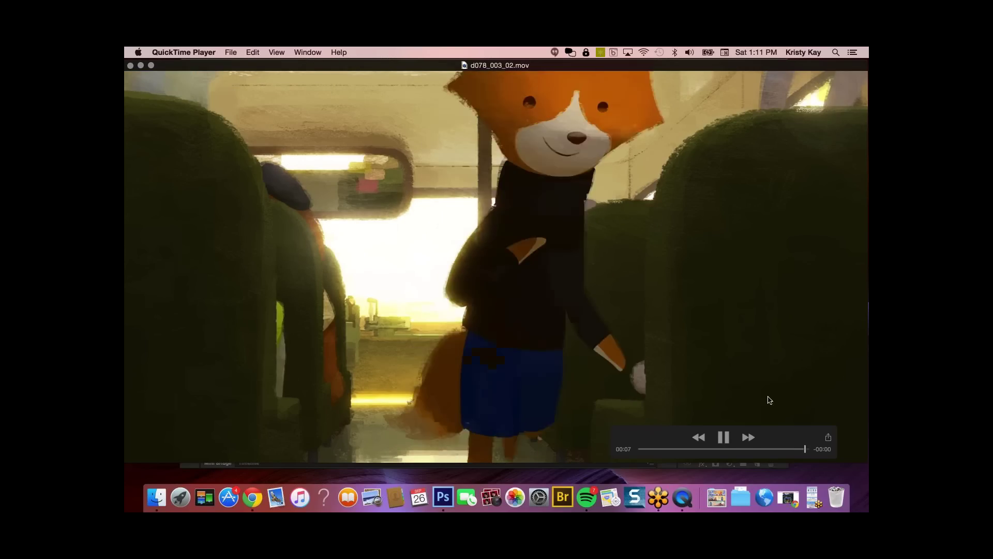
- Close the fox clip and reopen the DK footage folder from Interview_masters
click(130, 65)
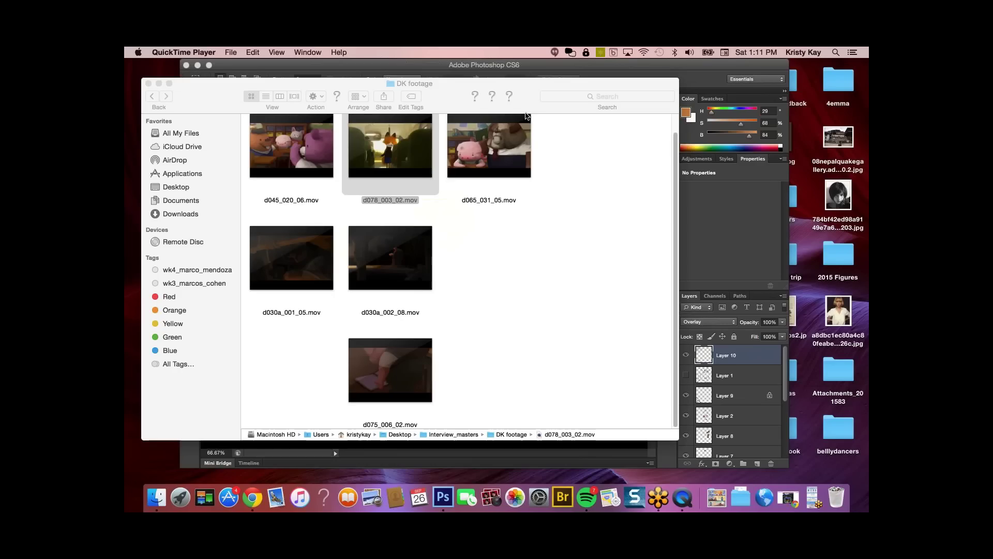
click(524, 106)
mouse_move(524, 106)
mouse_down()
mouse_move(521, 122)
mouse_move(522, 105)
mouse_up()
key(super+bracketleft)
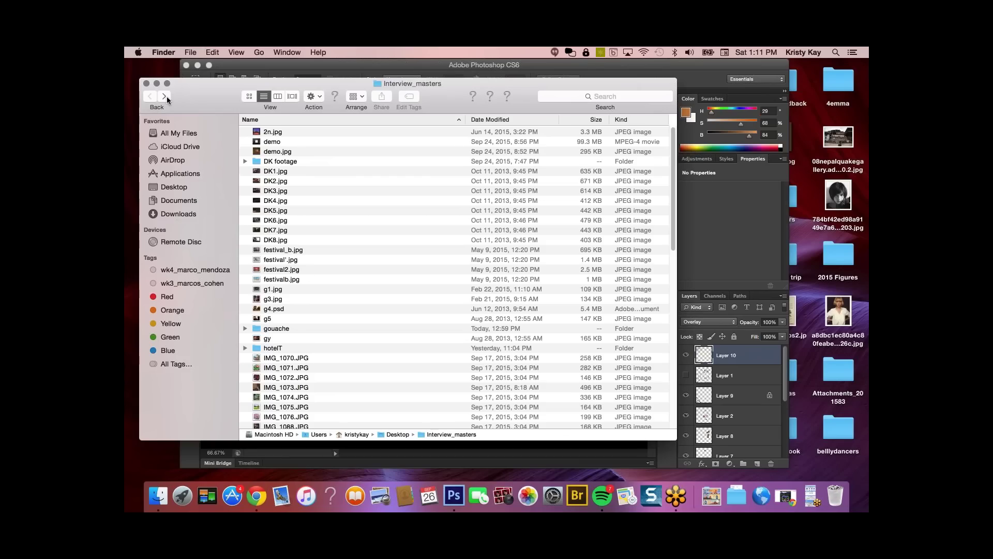
double_click(297, 161)
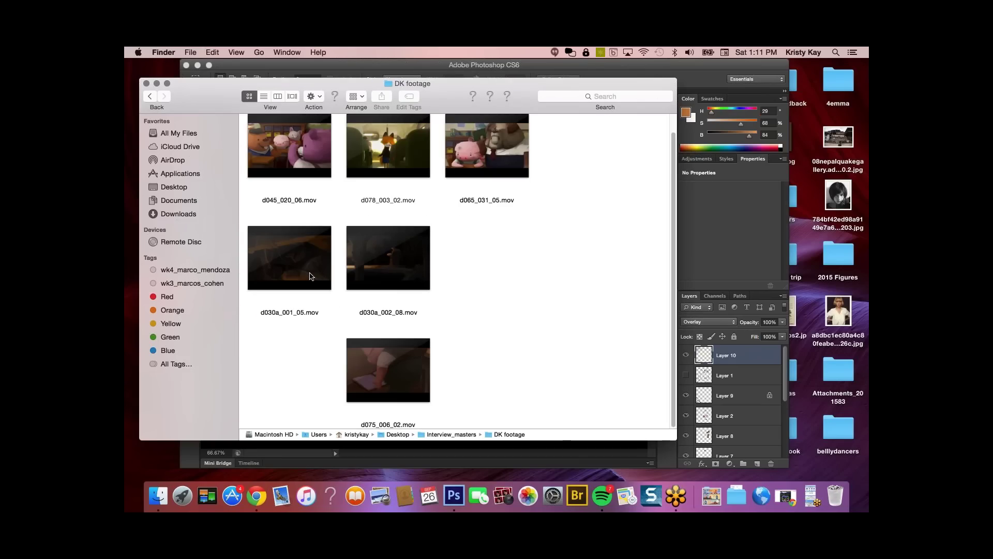
- Open d030a_001_05.mov and step through it five frames forward
click(317, 276)
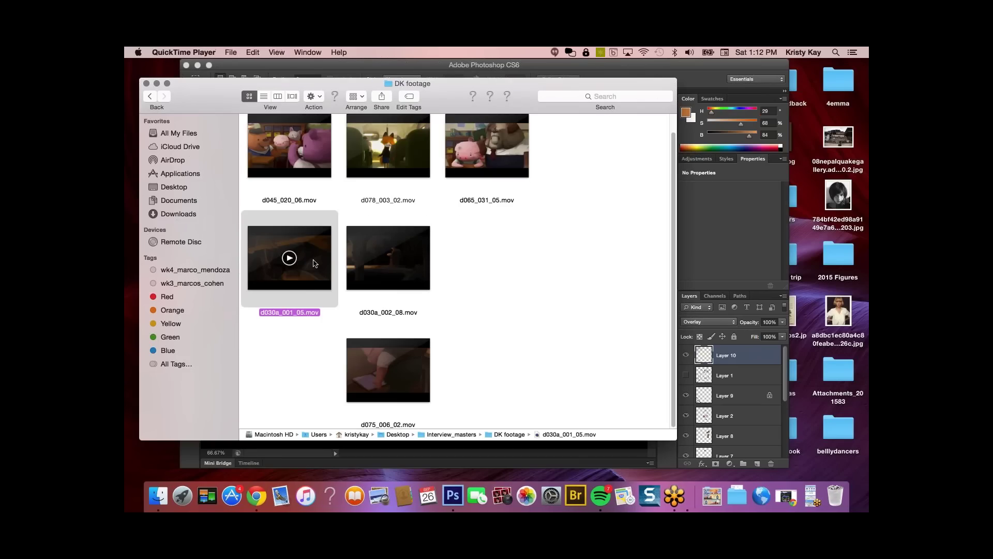
double_click(315, 263)
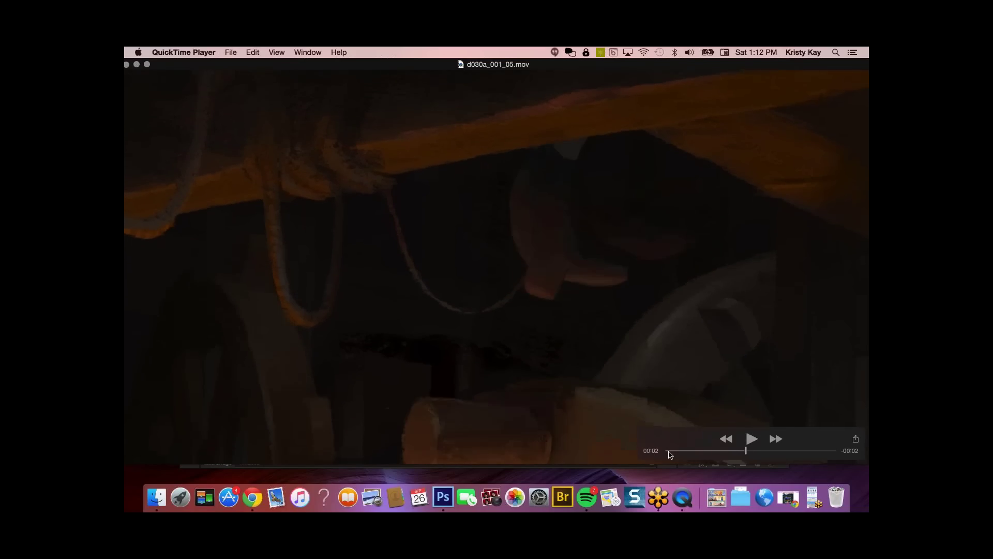
key(Right)
key(Right)
key(Right)
key(Right)
key(Right)
key(Right)
key(Right)
key(Right)
key(Right)
key(Right)
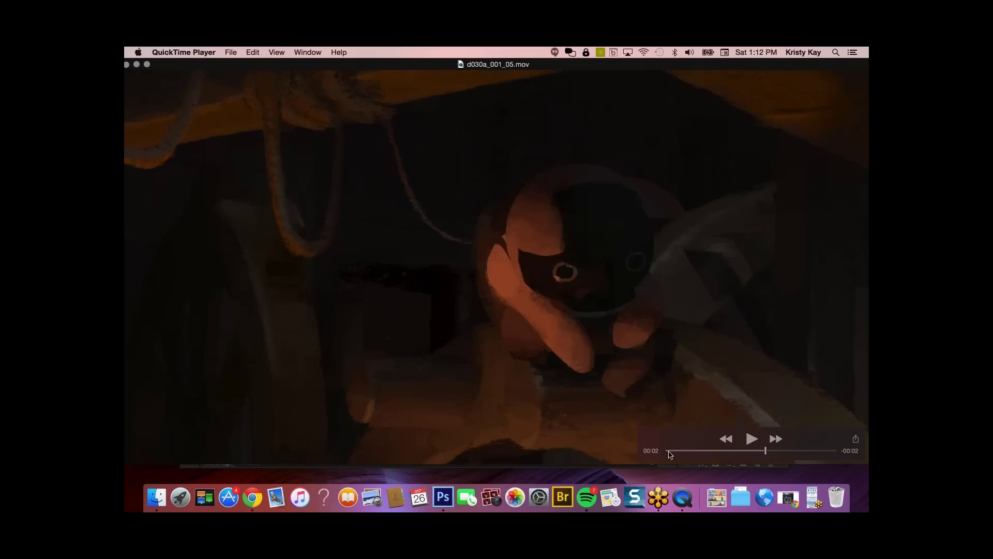
key(Right)
key(Right)
key(Right)
key(Right)
key(Right)
key(Right)
key(Right)
key(Right)
key(Right)
key(Right)
key(Right)
key(Right)
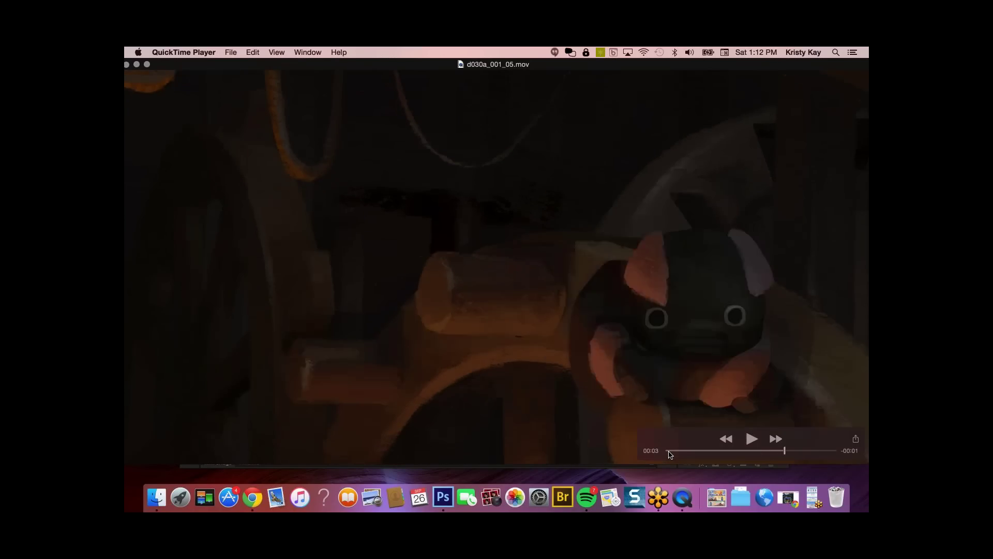
key(Right)
key(Right)
key(Right)
key(Right)
key(Right)
key(Right)
key(Right)
key(Right)
key(Right)
key(Right)
key(Right)
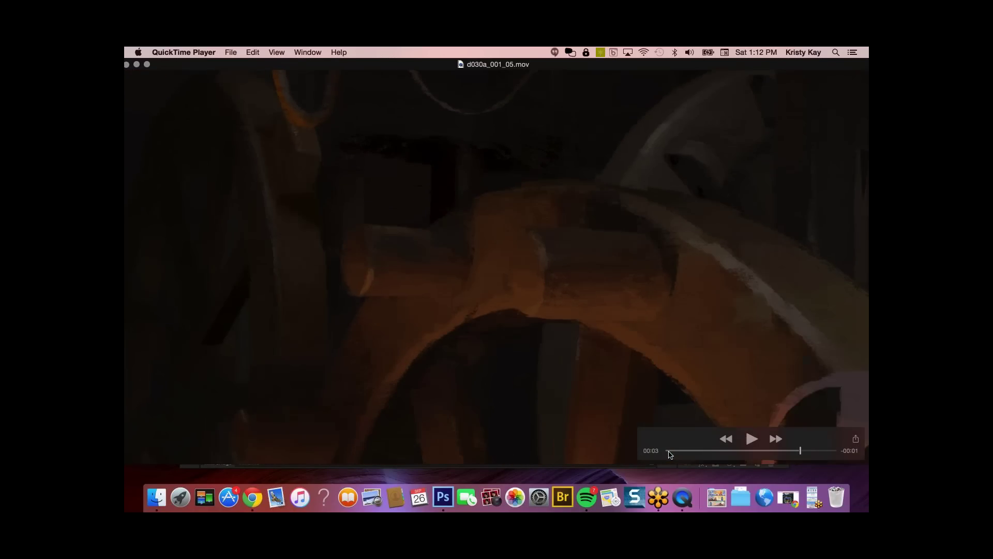
key(Right)
key(Right)
key(Right)
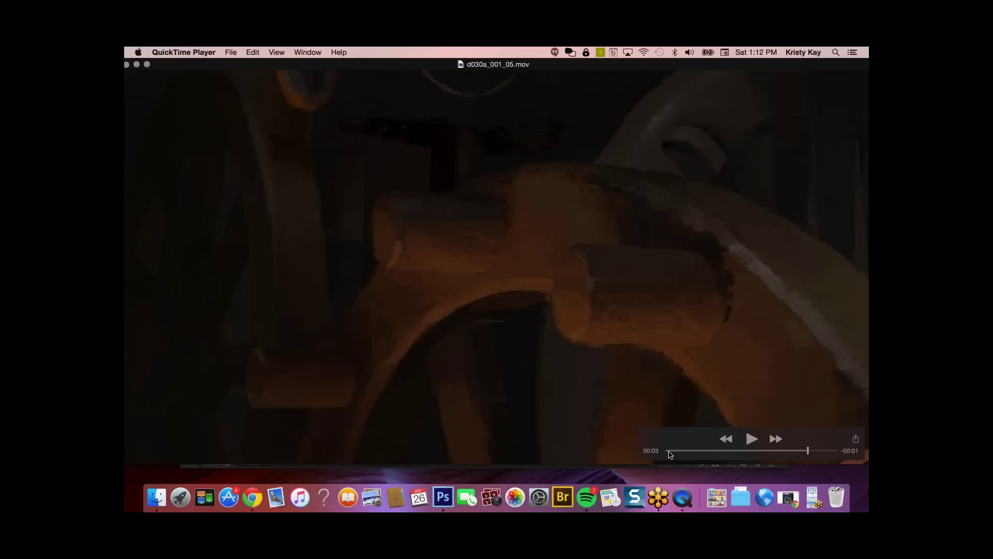
key(Right)
key(Right)
key(Right)
key(Right)
key(Right)
key(Right)
key(Right)
key(Right)
key(Right)
key(Right)
key(Right)
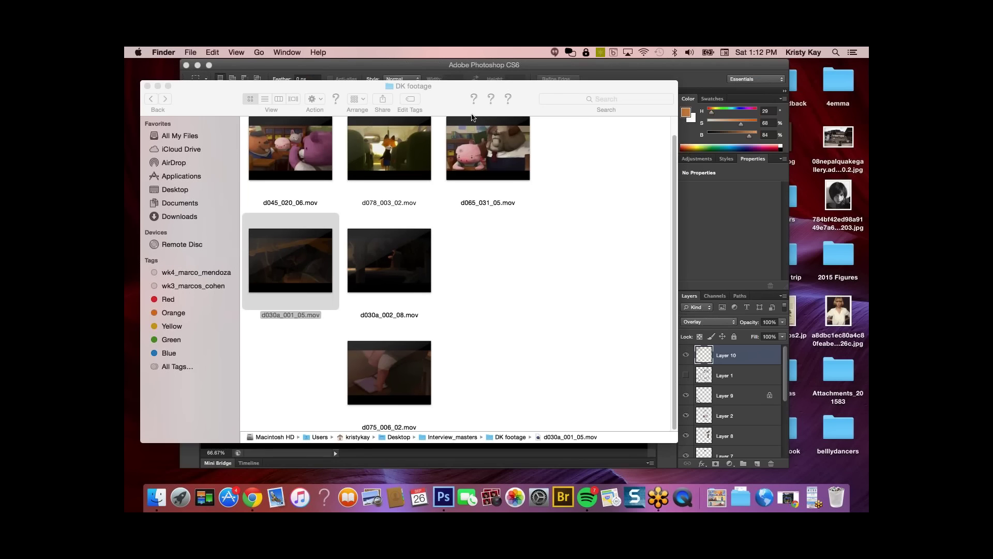
- Go back to Interview_masters and open the DK footage folder
key(cmd+[)
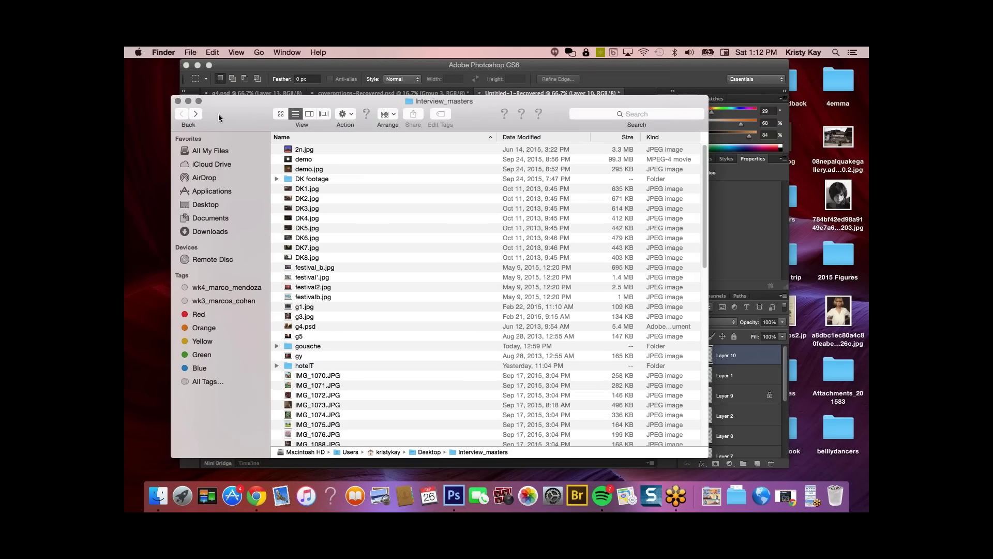
drag(219, 114, 184, 95)
click(313, 242)
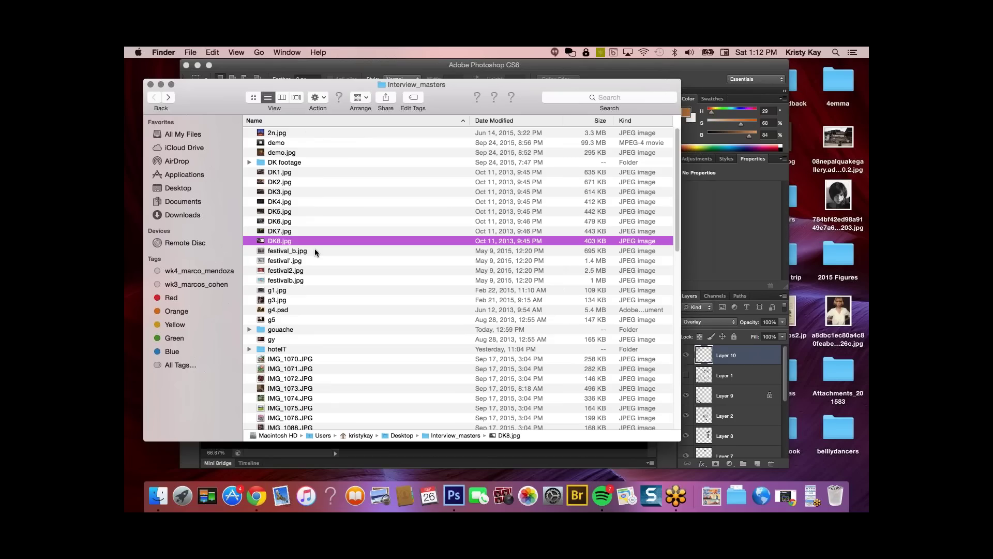
click(315, 173)
click(310, 162)
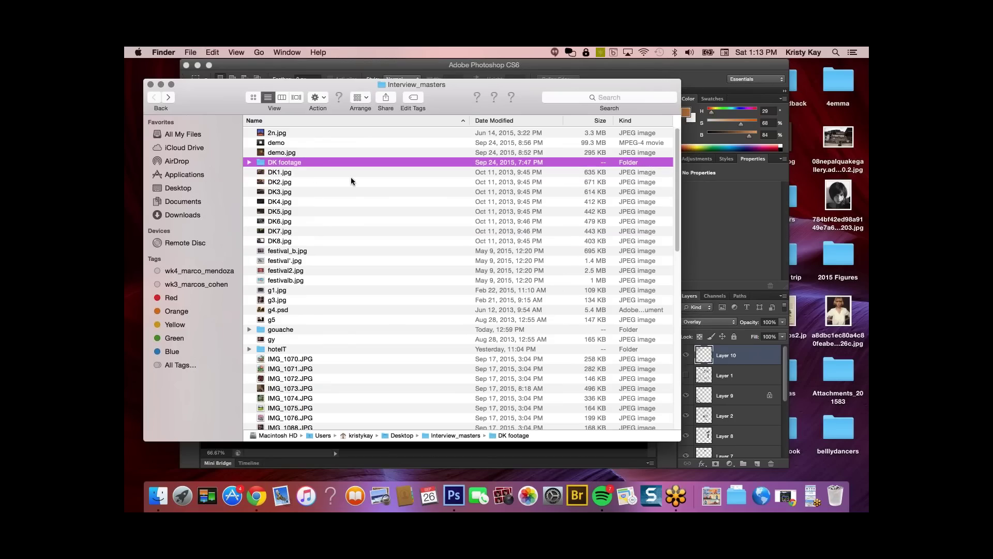
key(super+Down)
- Play d030a_002_08.mov, pause near the end, step to its last frame and close it
click(416, 265)
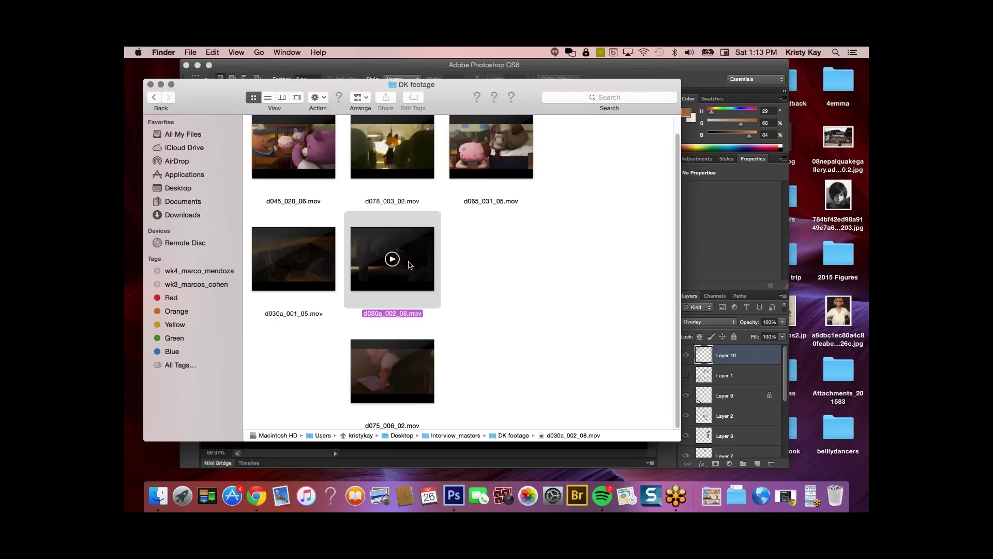
double_click(416, 266)
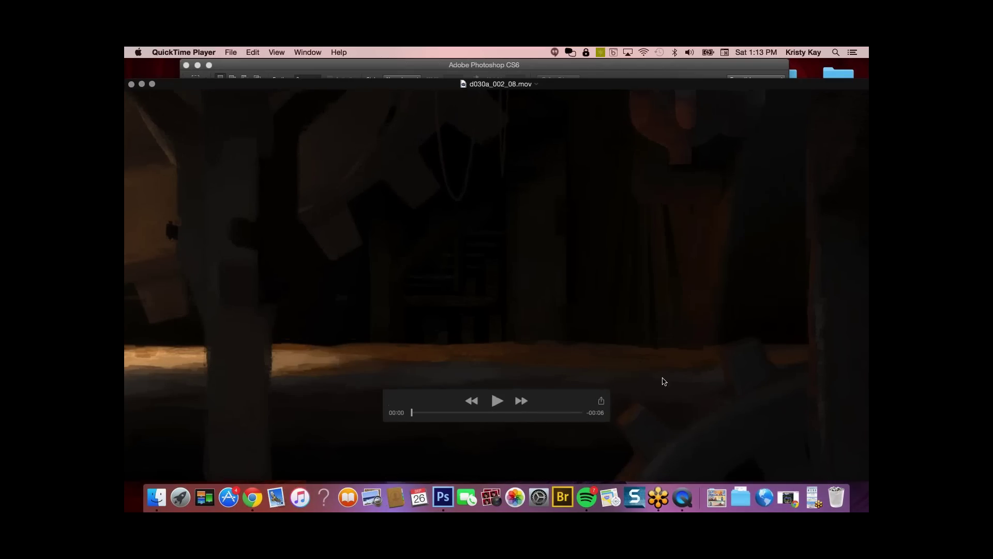
drag(735, 285, 805, 112)
click(742, 110)
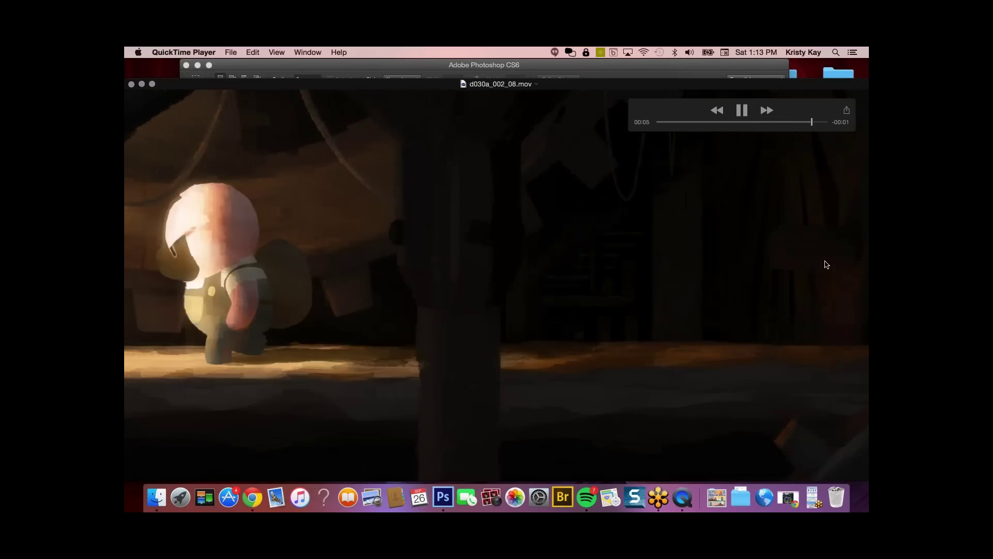
click(742, 110)
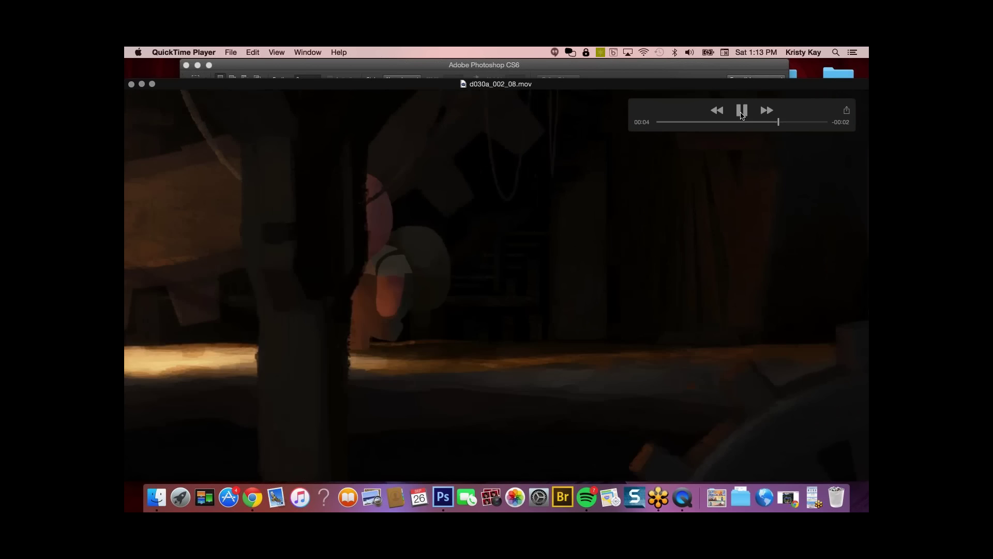
click(742, 111)
key(Right)
key(Right)
key(Right)
key(Right)
key(Right)
key(Right)
key(Right)
key(Right)
key(Right)
key(Right)
key(Right)
key(Right)
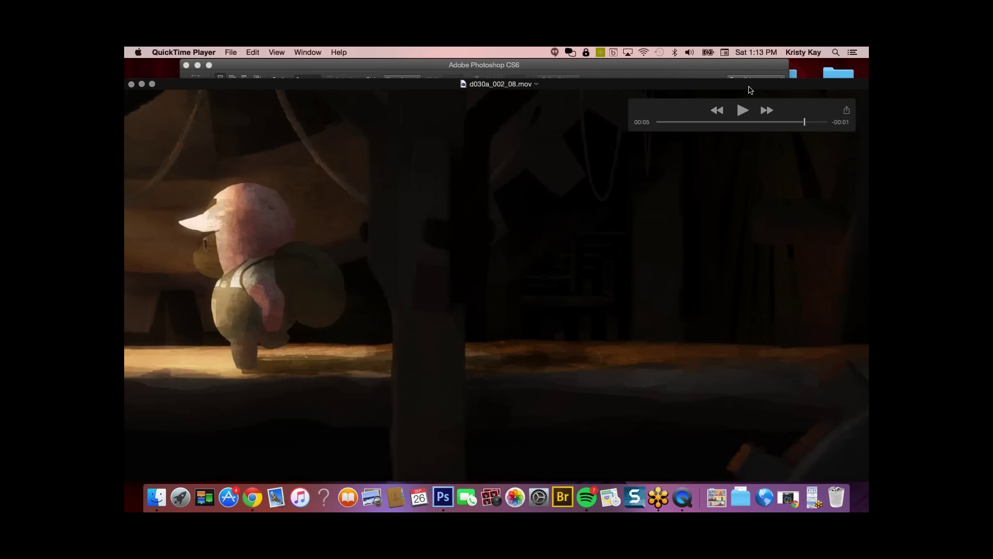
key(Right)
key(Right)
key(Right)
key(Right)
key(Right)
key(Right)
key(Right)
key(Right)
key(Right)
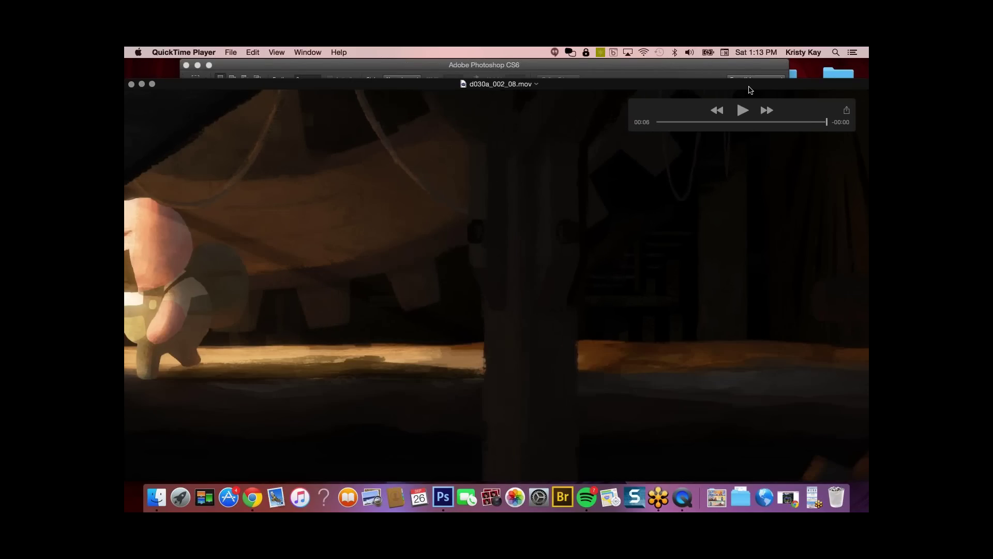
click(132, 84)
- Close the movie and return to the Interview_masters folder
click(132, 83)
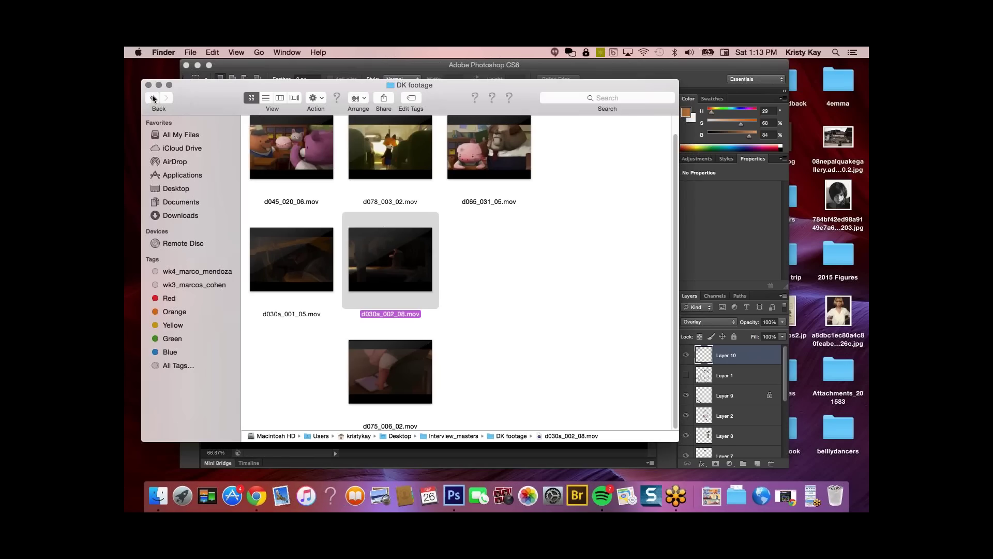
key(super+bracketleft)
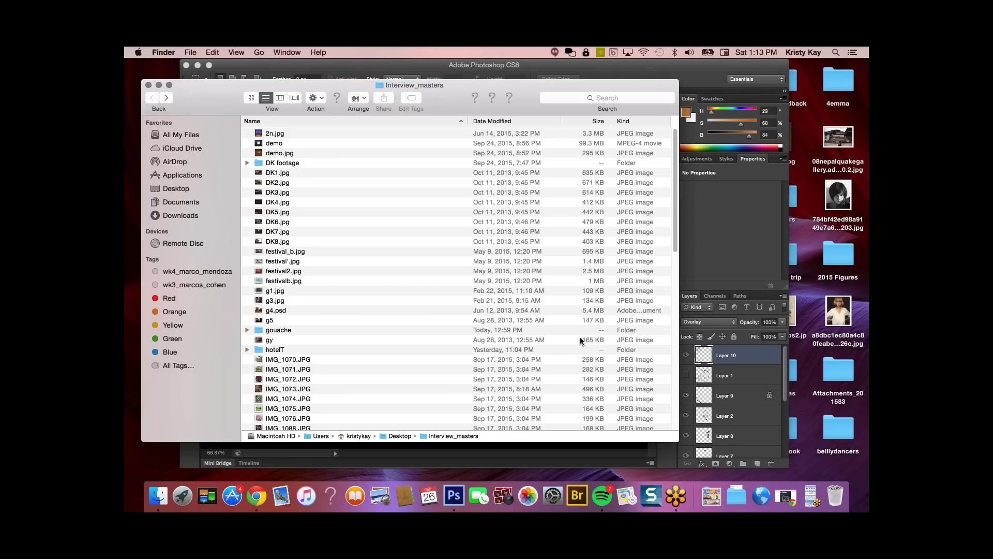
drag(451, 113, 458, 126)
- Quick Look festival_b.jpg and festival'.jpg, then close the preview
click(347, 264)
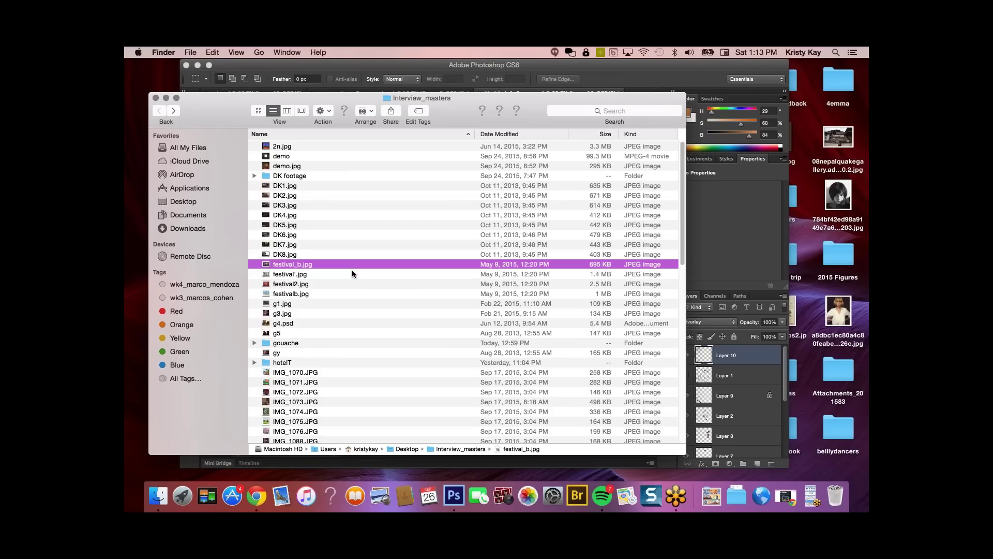
key(space)
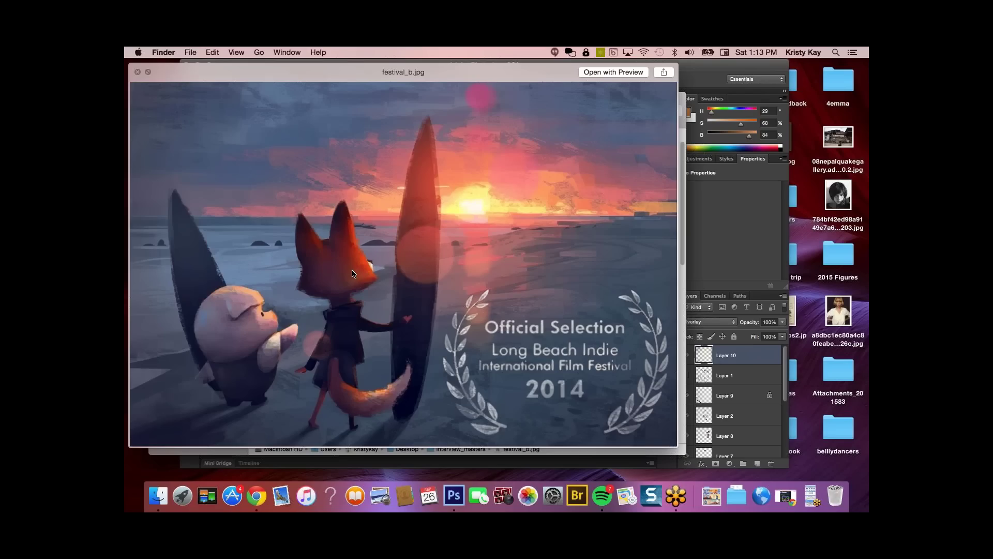
key(Up)
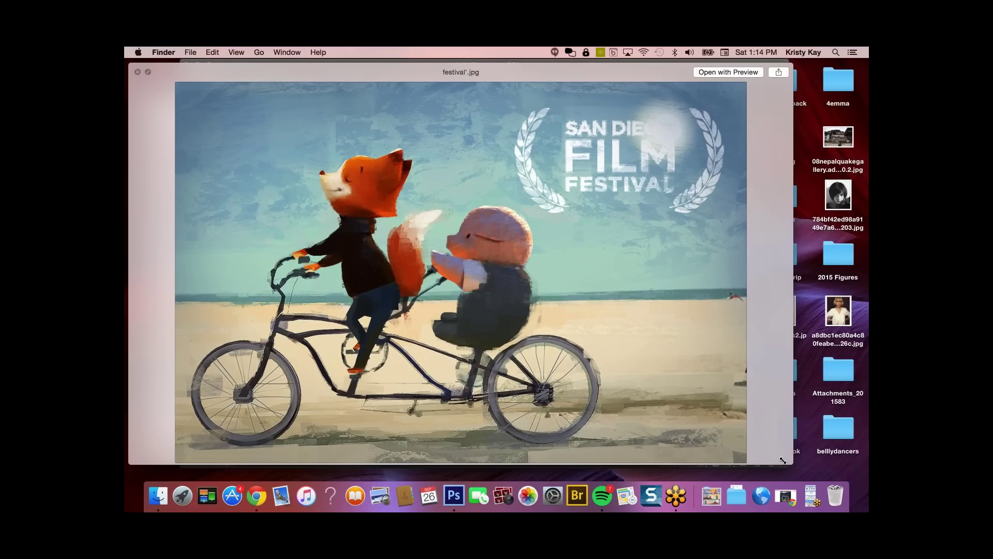
drag(782, 460, 728, 453)
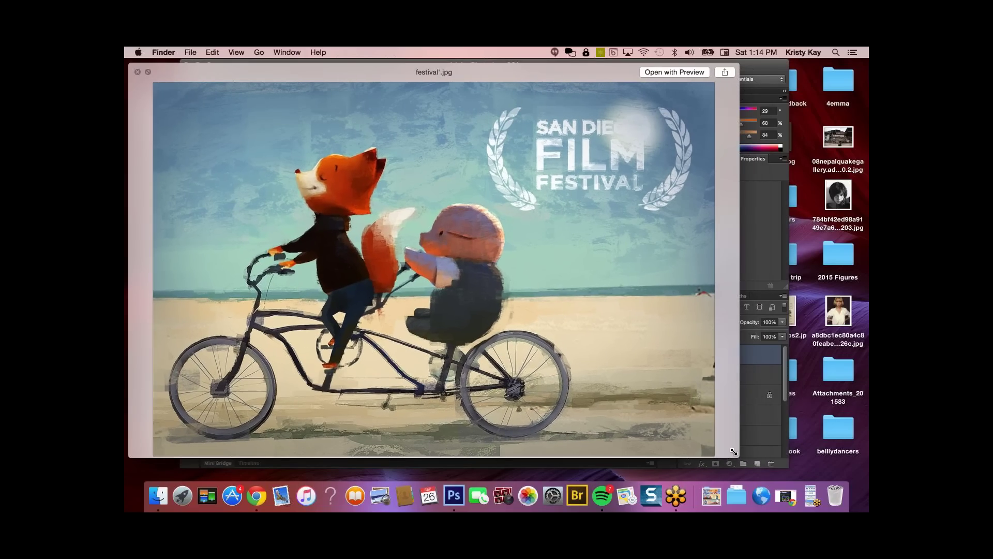
key(Down)
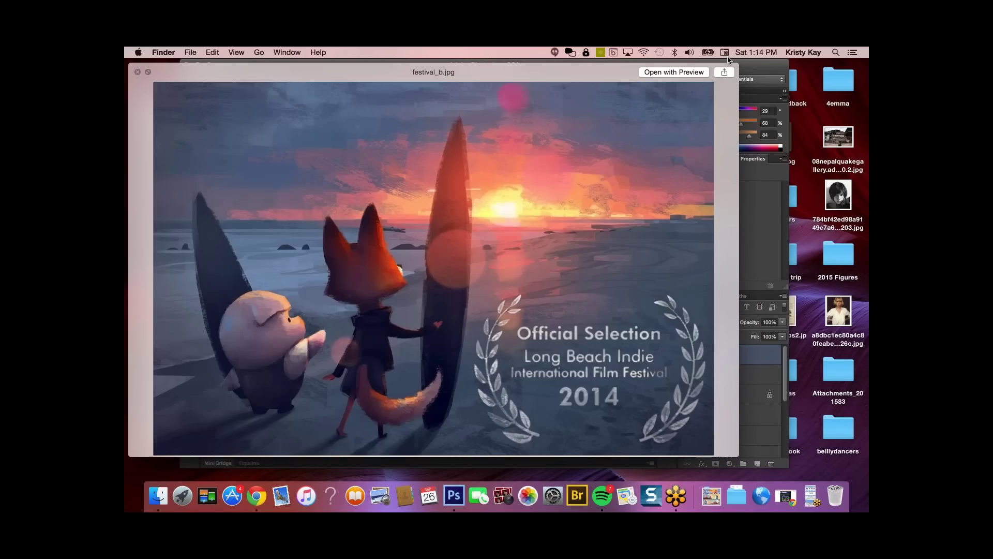
key(space)
- Open the four festival posters in Preview and run them as a paused slideshow
right_click(323, 294)
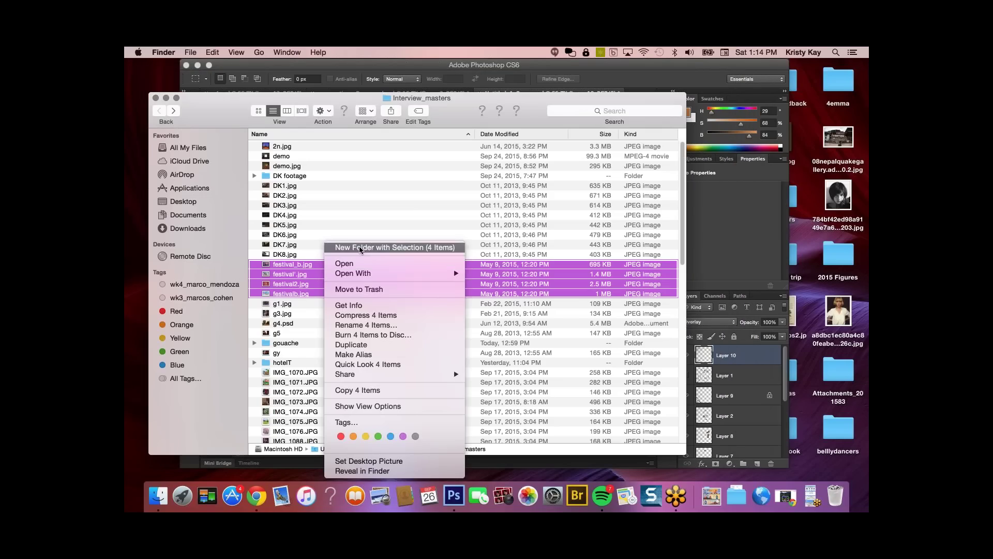
mouse_move(411, 273)
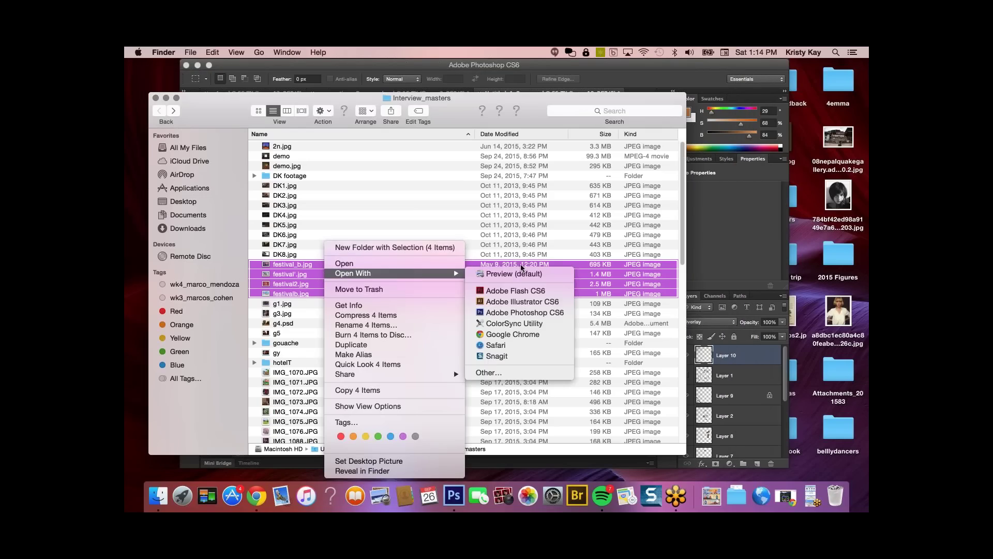
click(512, 275)
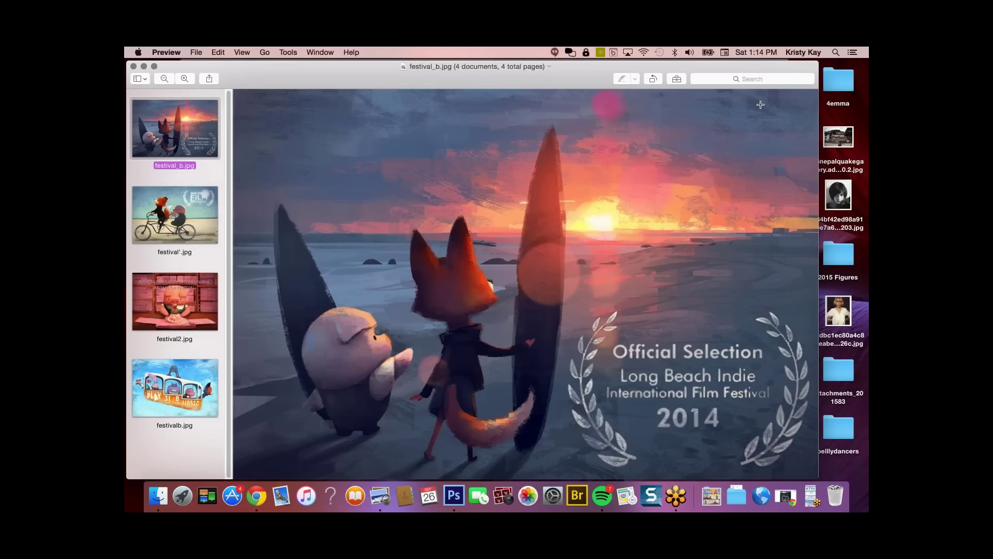
click(223, 53)
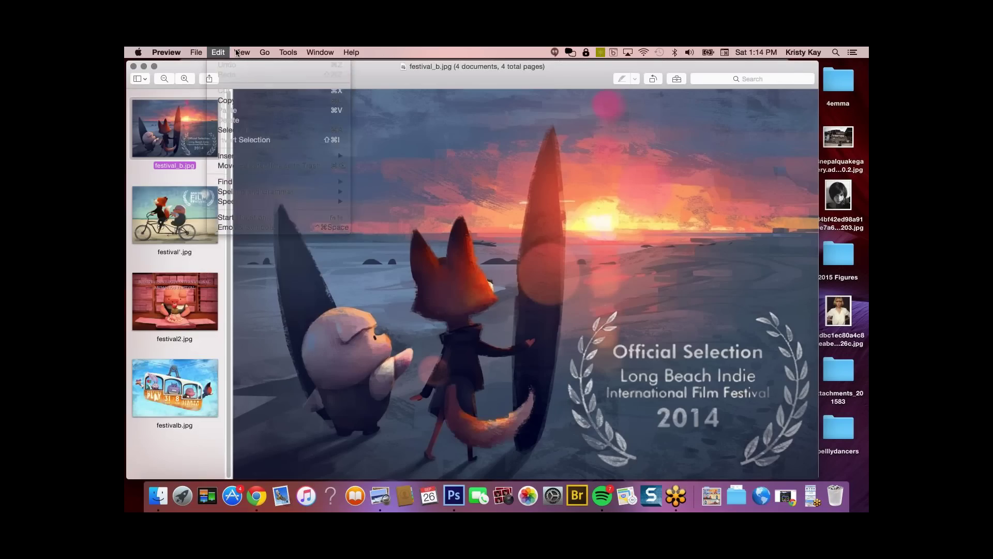
click(272, 292)
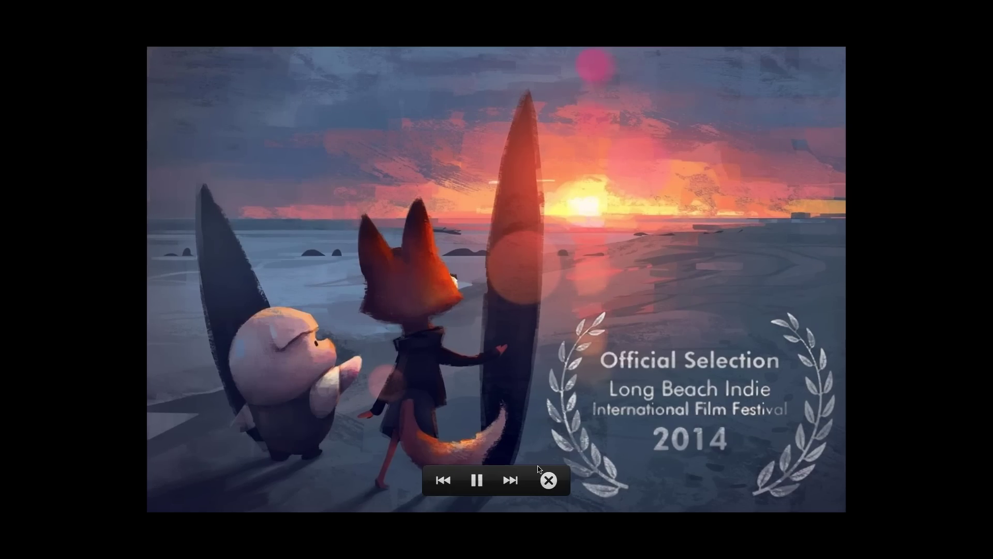
click(477, 482)
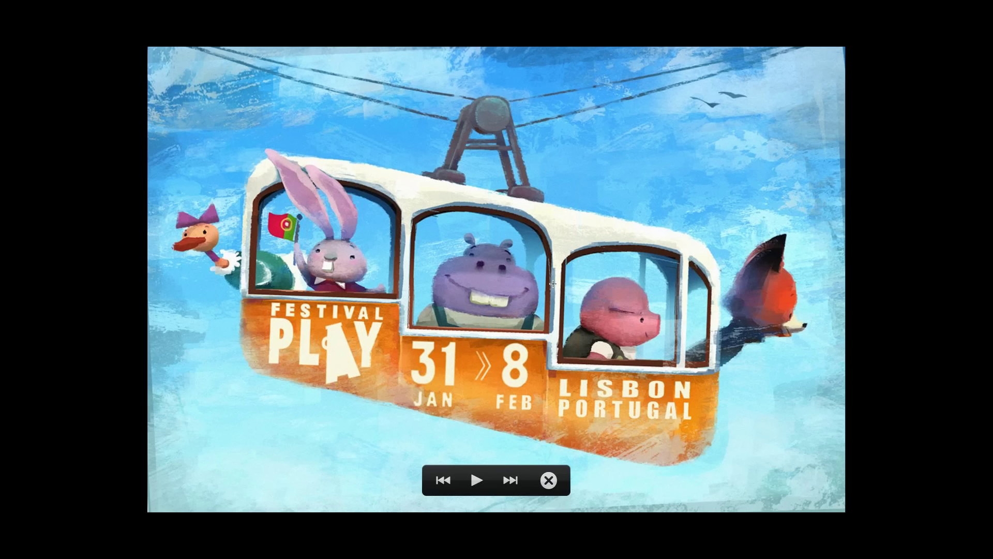
- Exit the slideshow, quit Preview and select g1.jpg through gy in Finder
key(Escape)
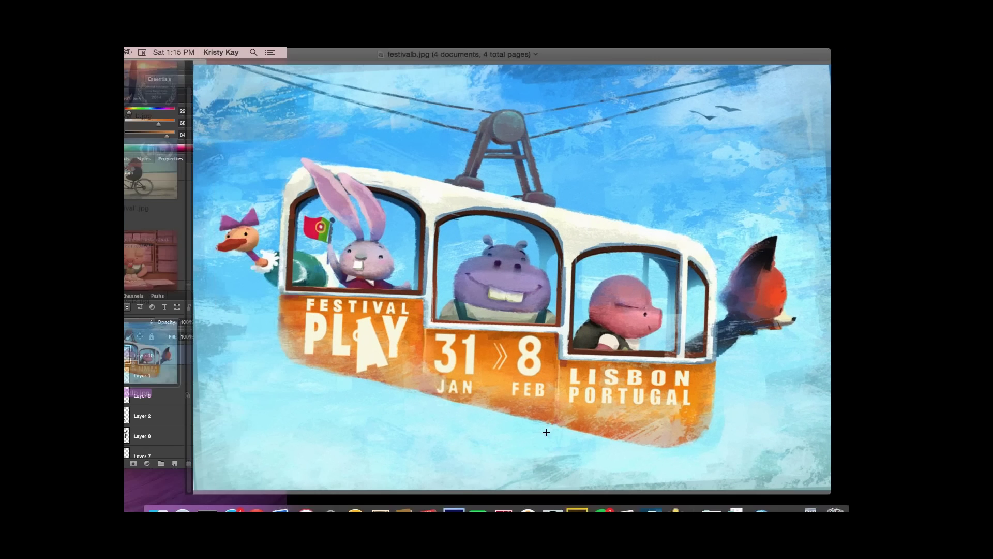
key(super+q)
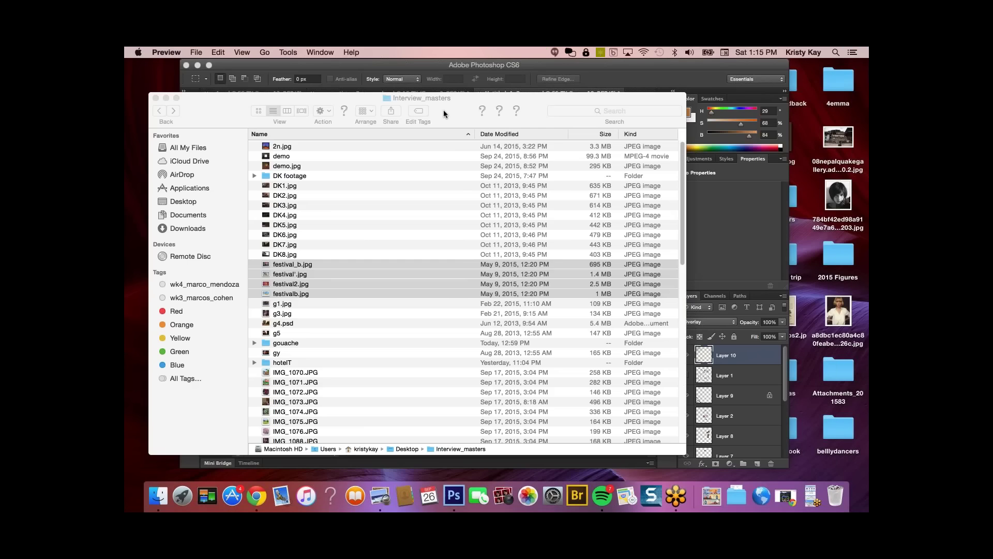
click(388, 299)
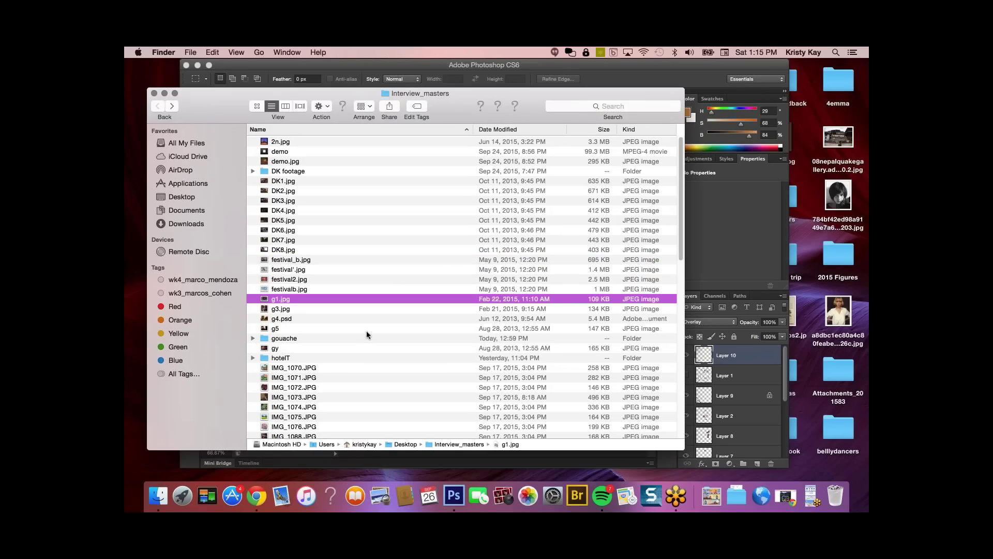
shift+click(352, 348)
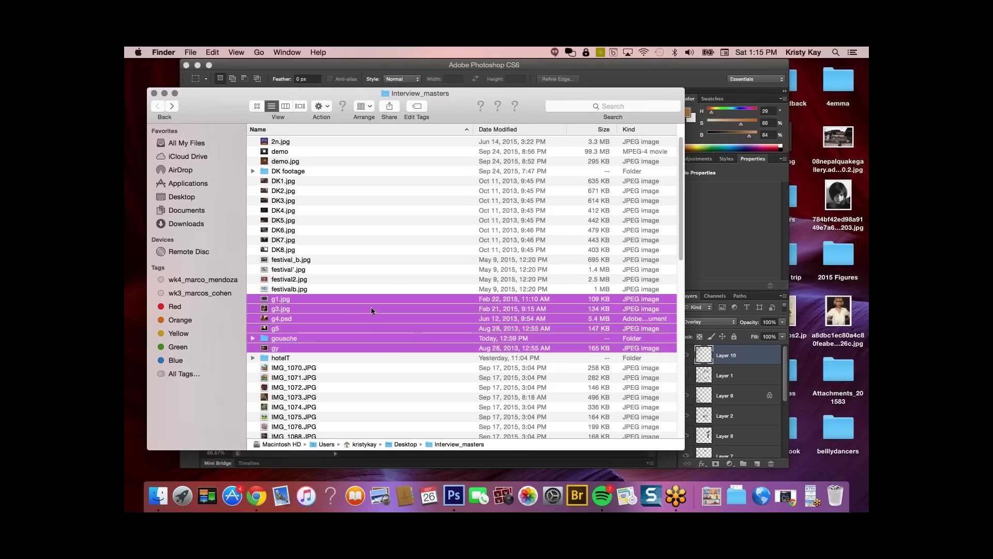
- Dismiss the context menu twice, then Quick Look g1.jpg on its own
right_click(372, 306)
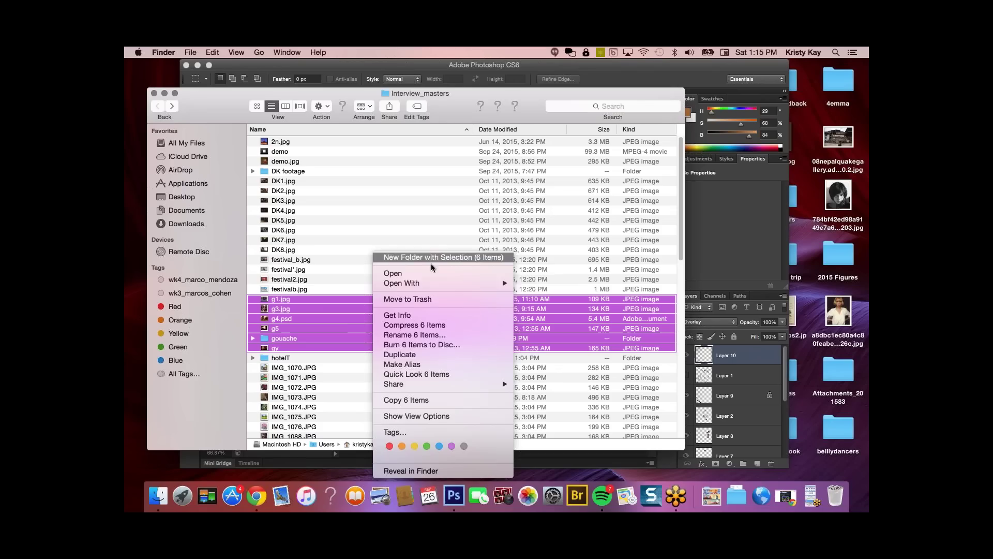
mouse_move(419, 284)
click(352, 321)
right_click(422, 313)
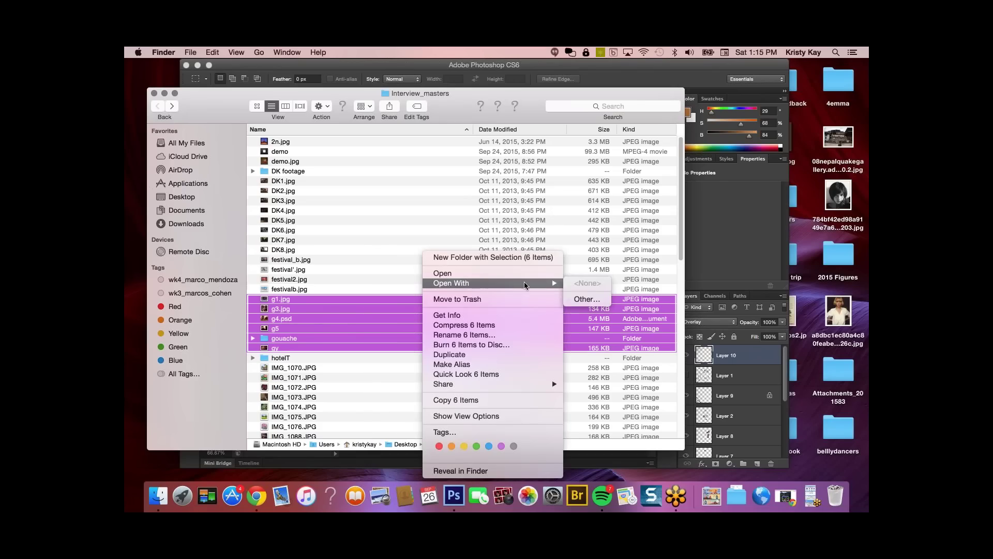
click(372, 326)
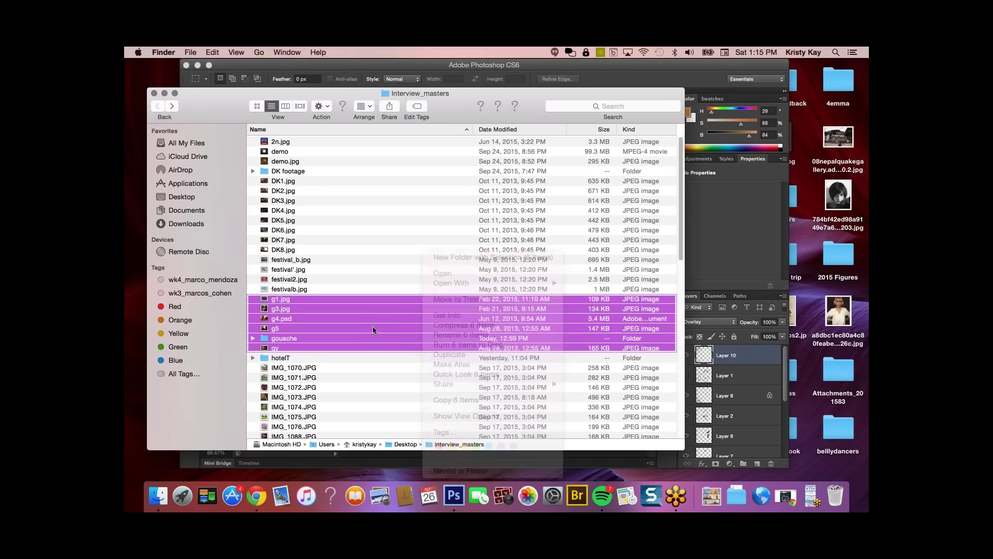
click(387, 299)
key(space)
- Enlarge the g1.jpg preview and step on through g3.jpg to g4.psd
drag(467, 297, 707, 415)
drag(643, 389, 855, 479)
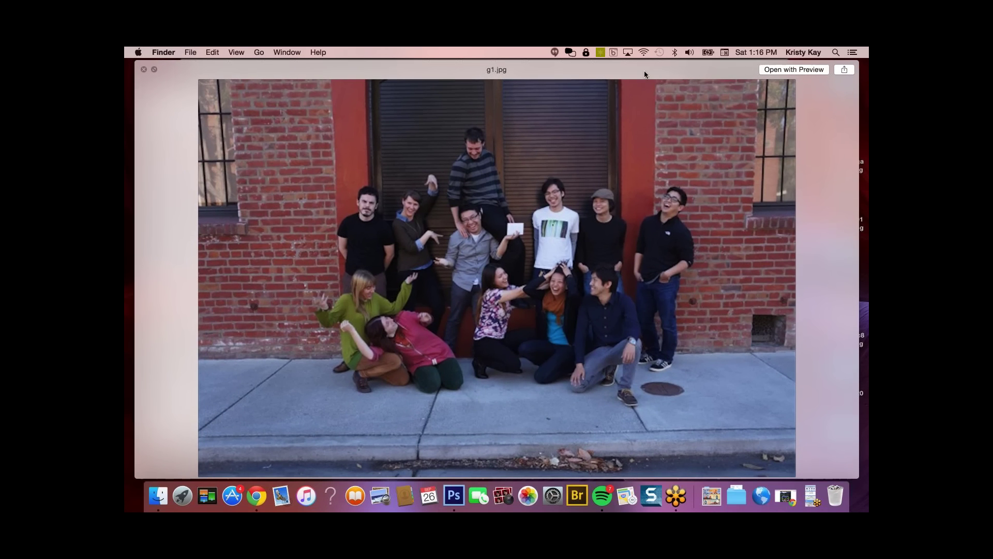
key(Right)
key(Left)
key(Right)
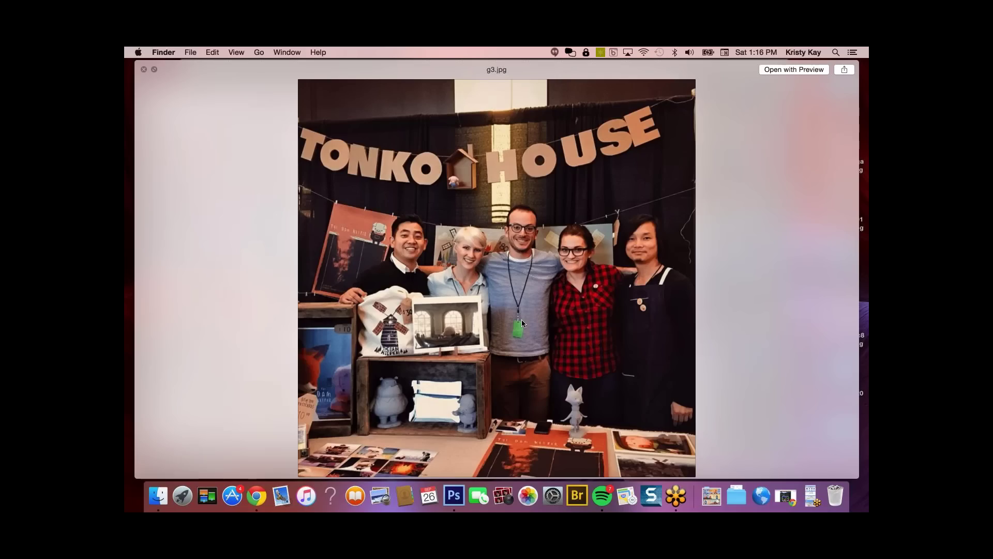
key(Right)
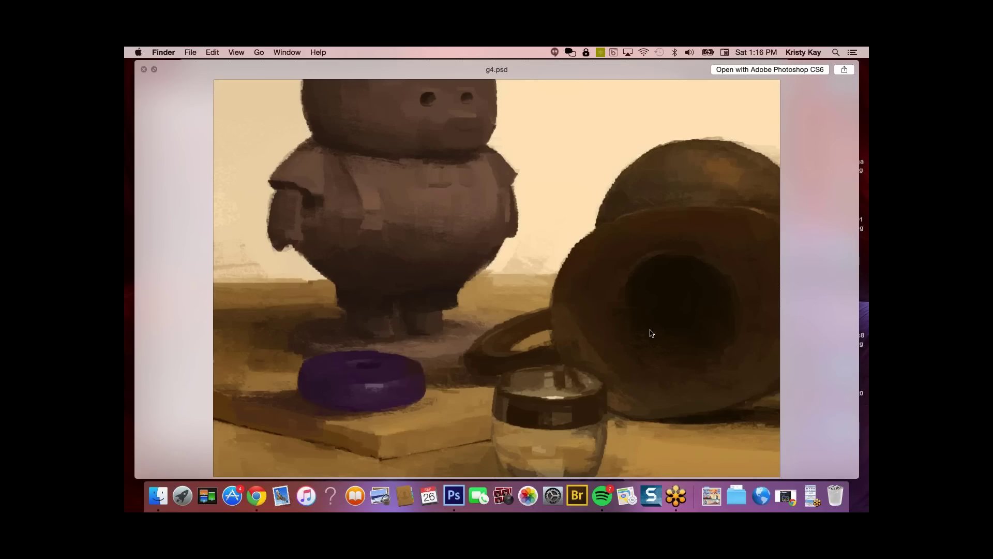
- Advance the preview past g5 and the gouache folder to the gy photo
key(Right)
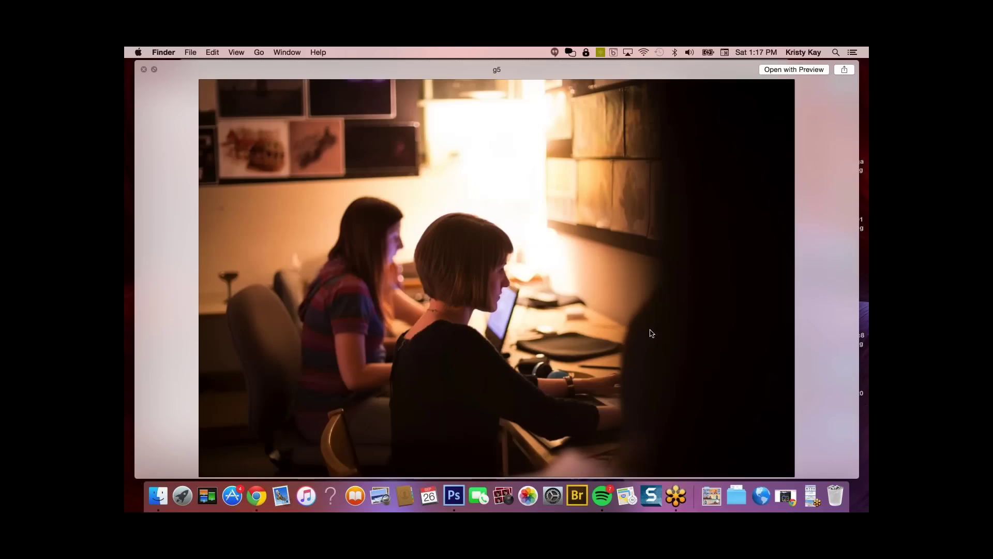
key(Right)
key(Left)
key(Right)
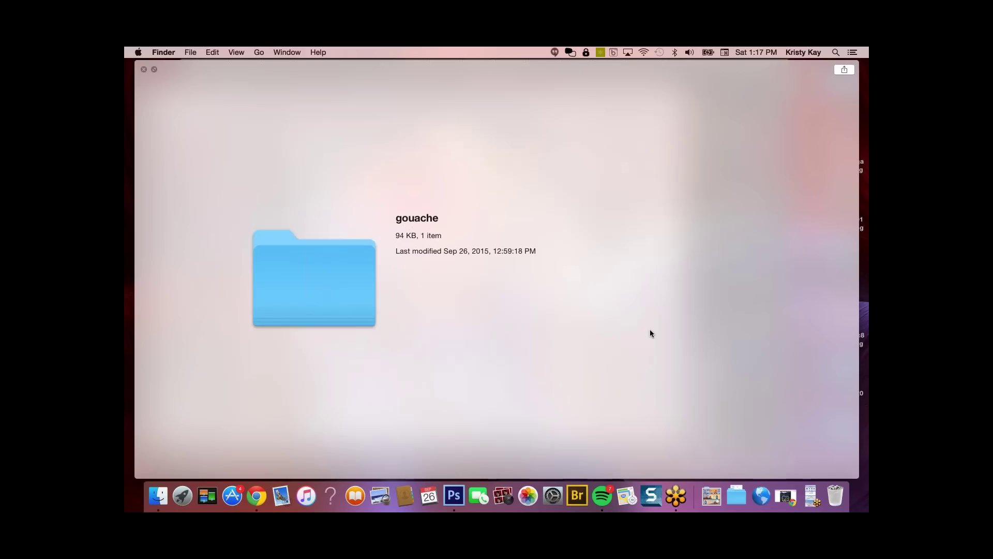
key(Right)
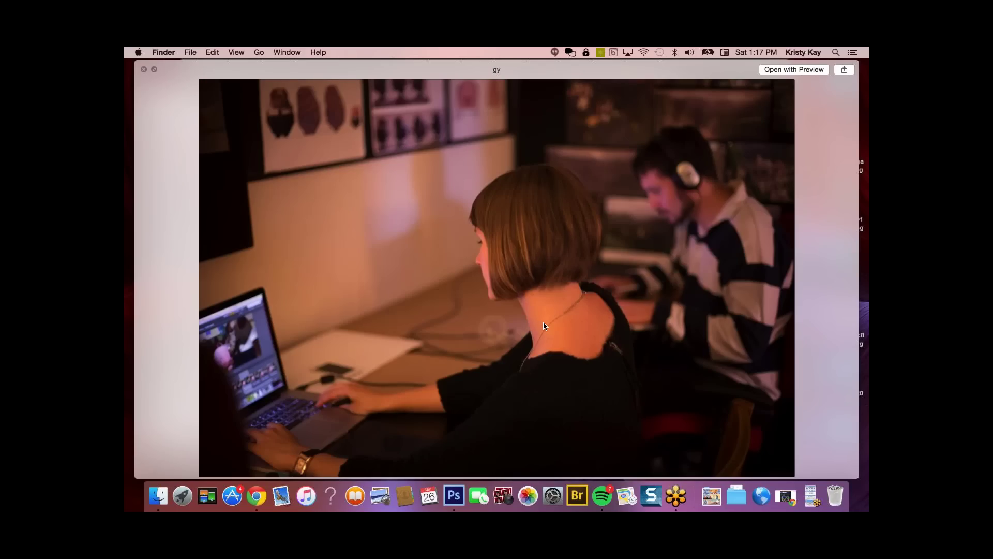
- Close the gy preview, then Quick Look marina.jpg and close it
key(space)
scroll(681, 256, down, 5)
scroll(682, 272, down, 10)
click(408, 426)
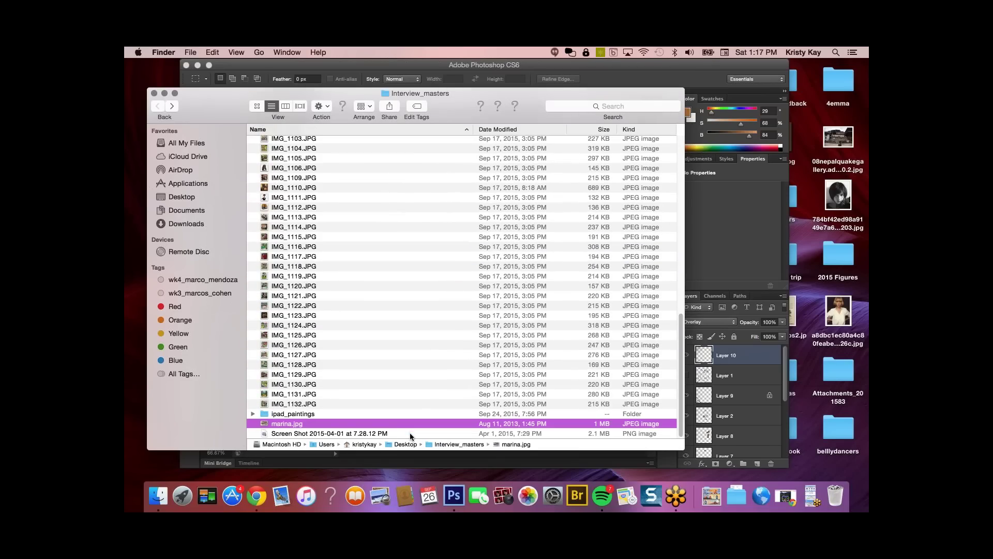
key(space)
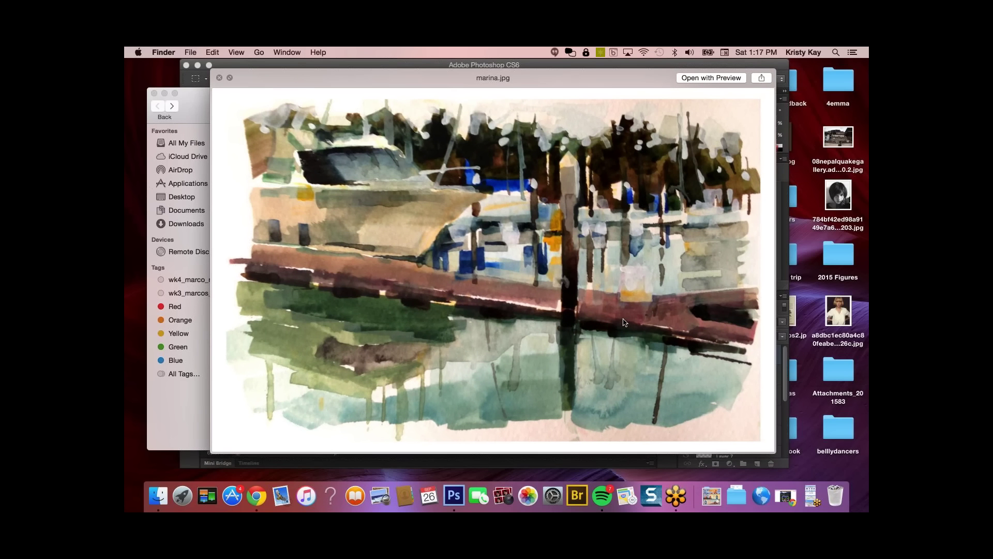
key(space)
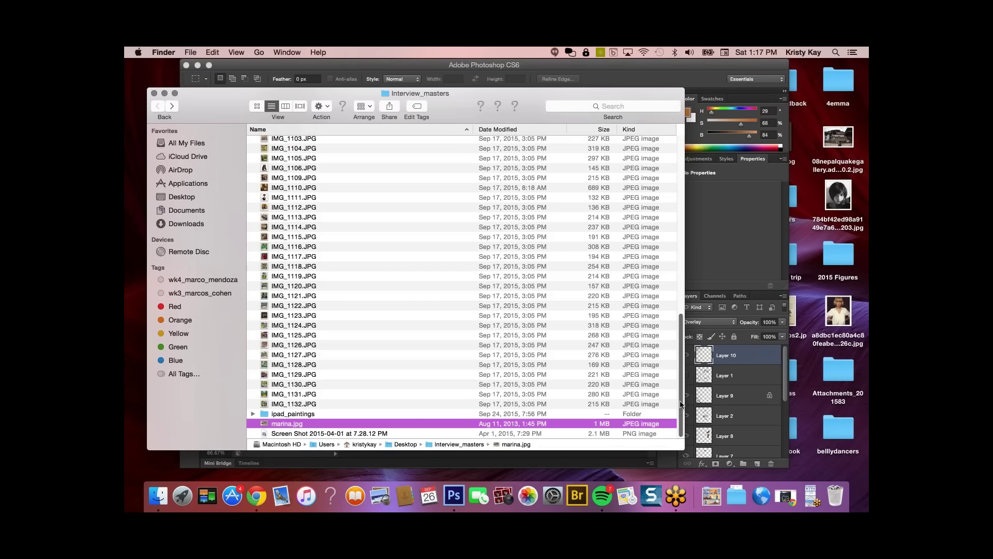
- Scroll back up and select rows through to the gouache and hotelT folders
scroll(671, 280, up, 15)
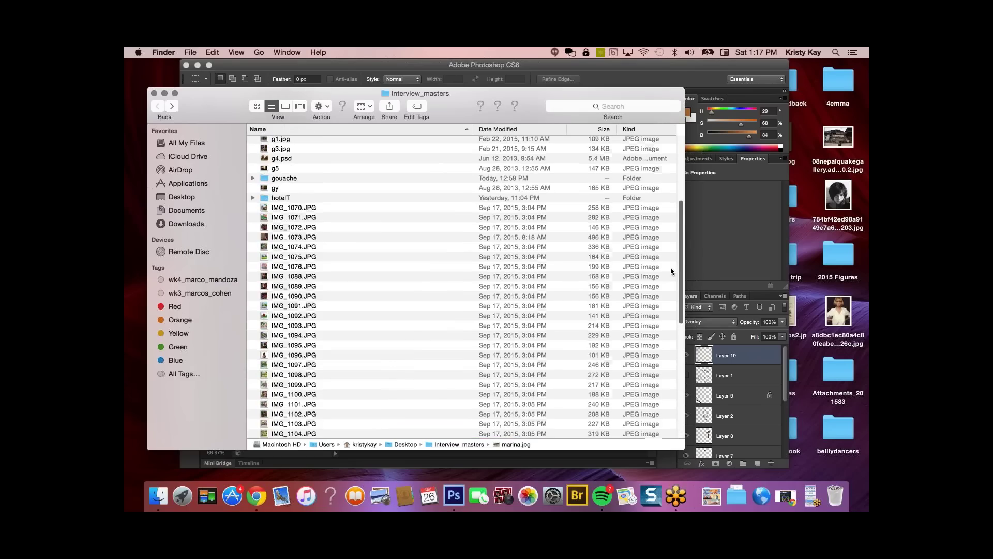
scroll(681, 226, up, 2)
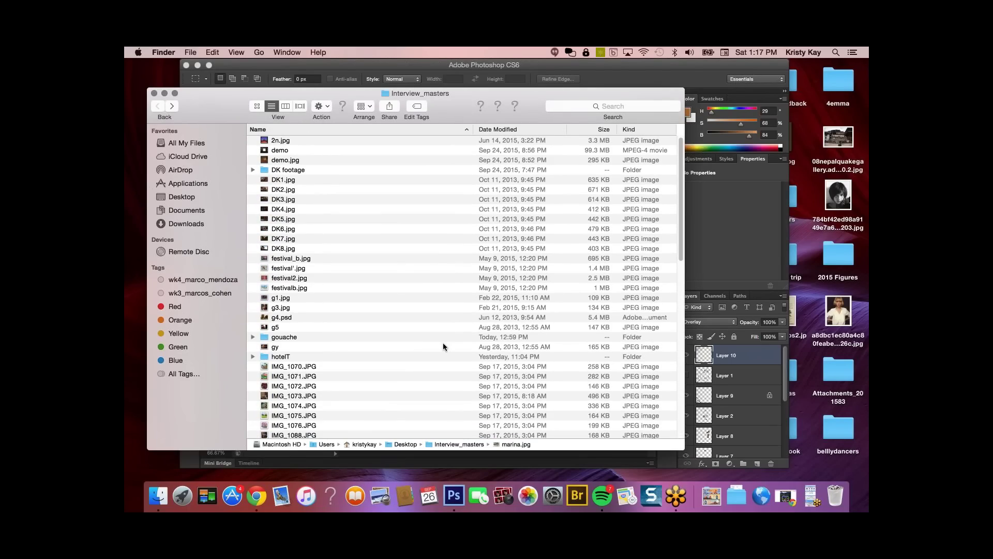
click(345, 288)
click(467, 328)
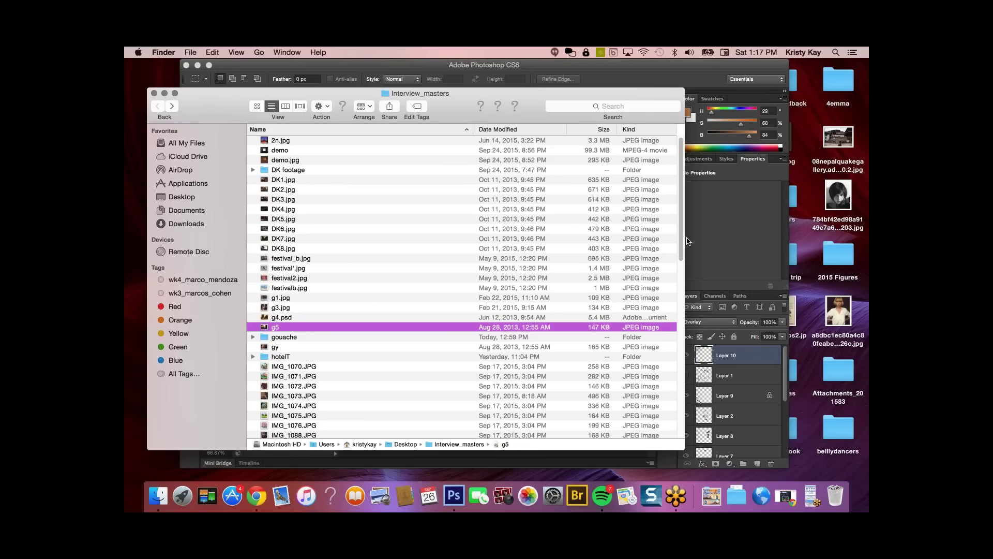
scroll(367, 338, up, 1)
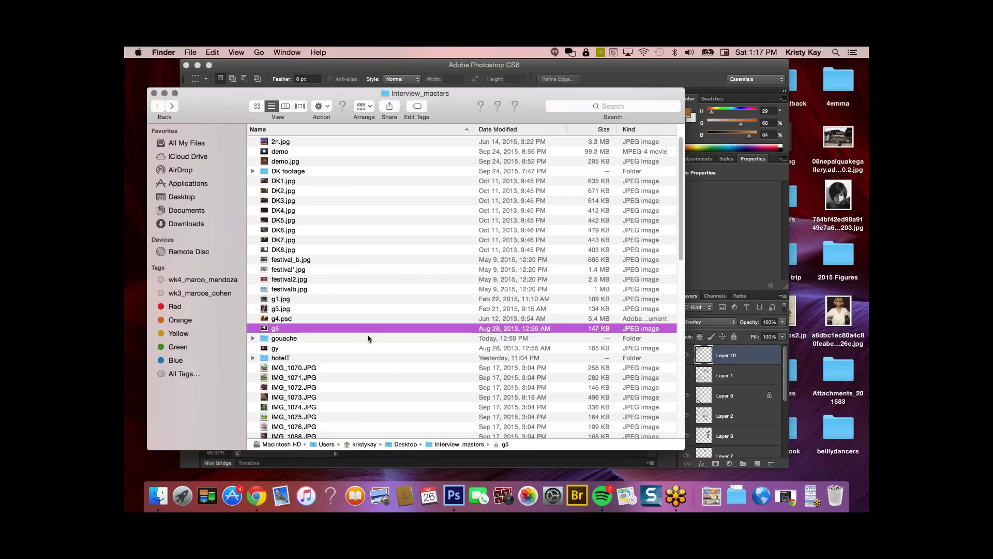
click(400, 365)
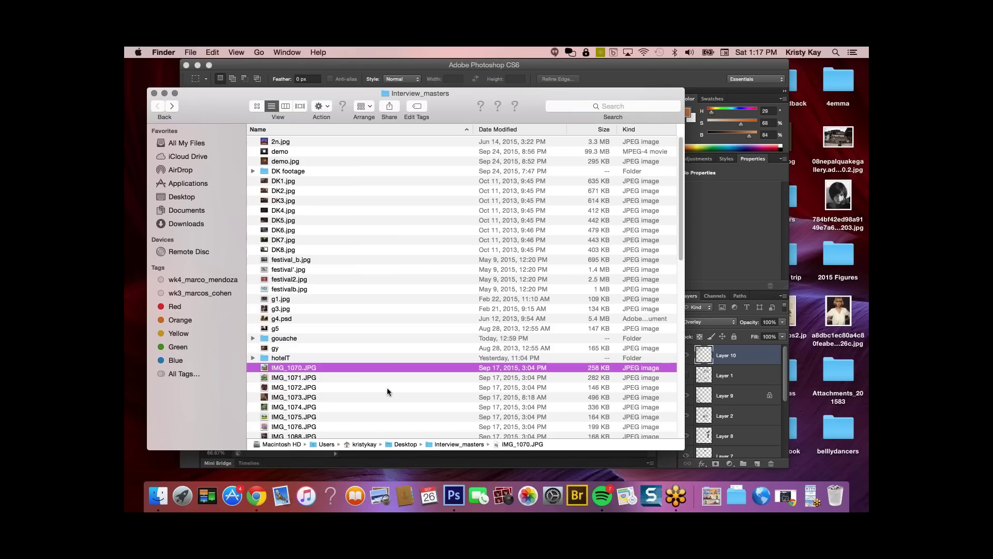
click(333, 338)
click(322, 356)
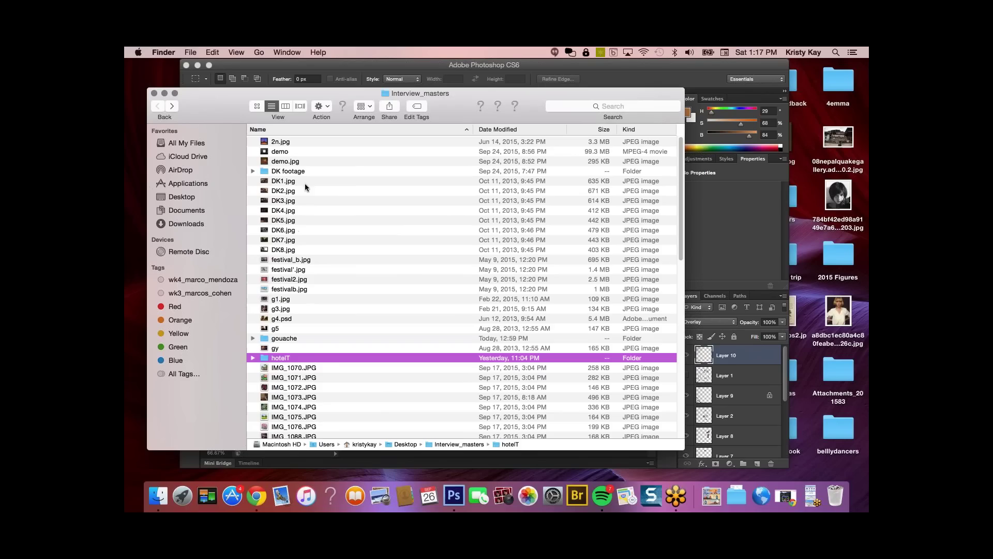
click(300, 261)
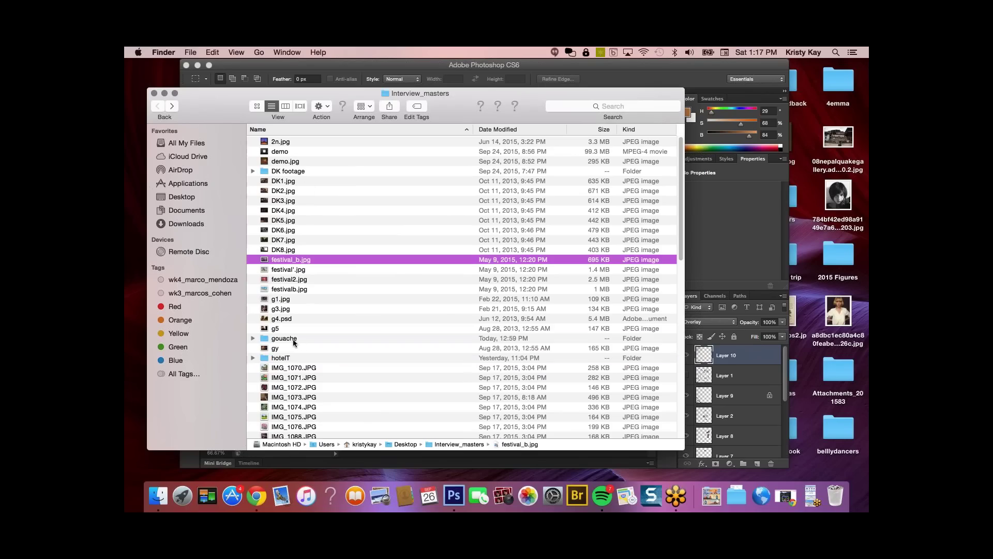
click(297, 341)
- Open the hotelT folder to show its billboard, deer and raccoon thumbnails
double_click(296, 359)
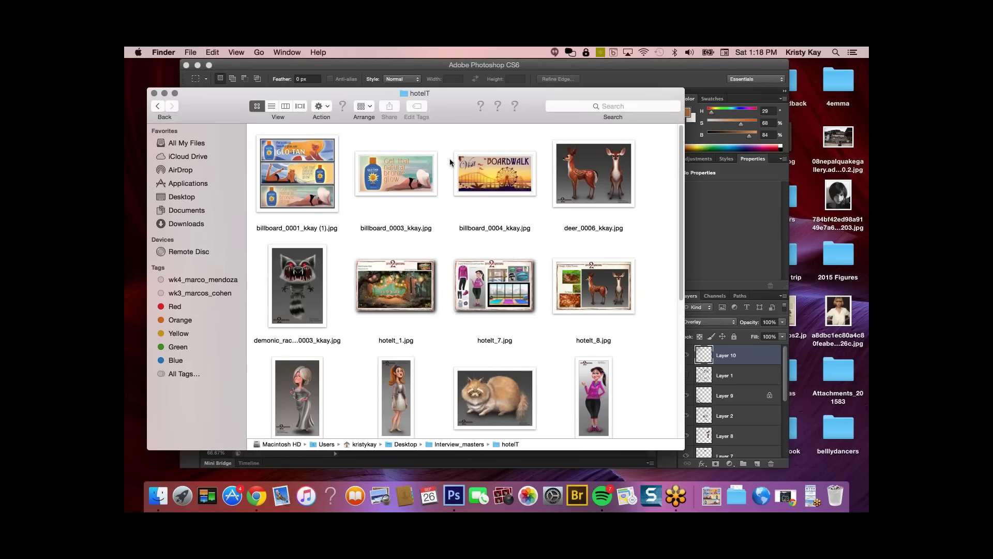
- Reposition the hotelT window to reveal Photoshop's document tabs
drag(450, 109, 458, 107)
drag(619, 88, 618, 81)
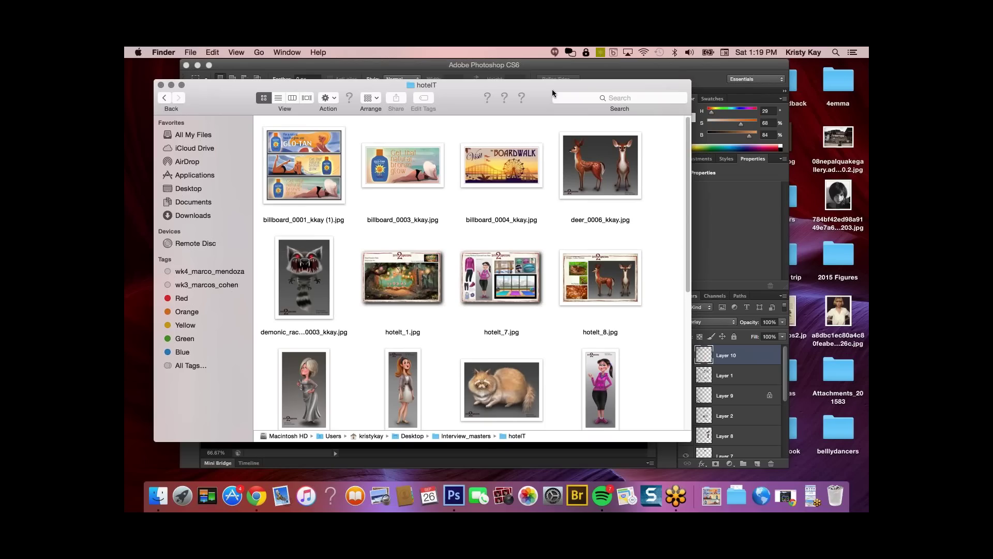
drag(553, 93, 580, 90)
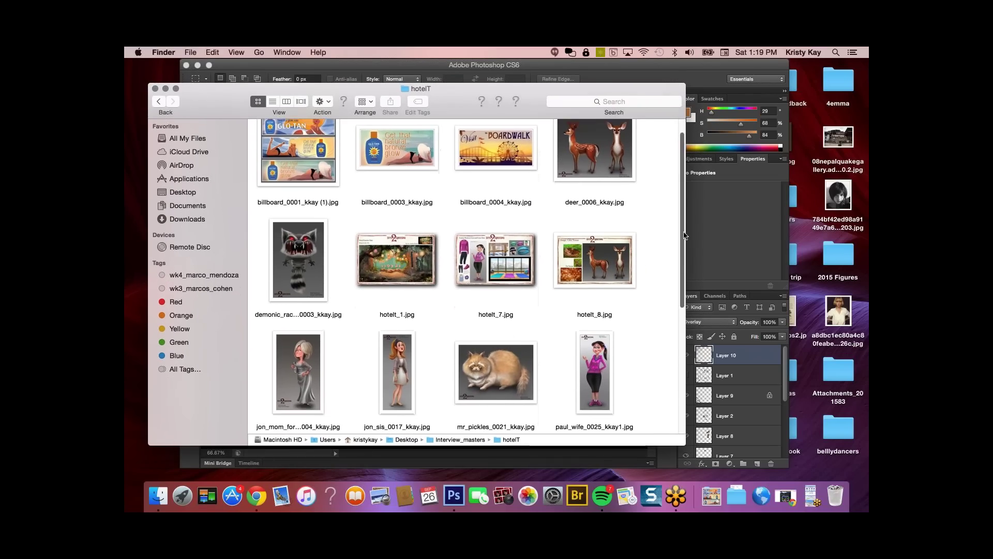
scroll(673, 311, down, 5)
scroll(663, 371, up, 8)
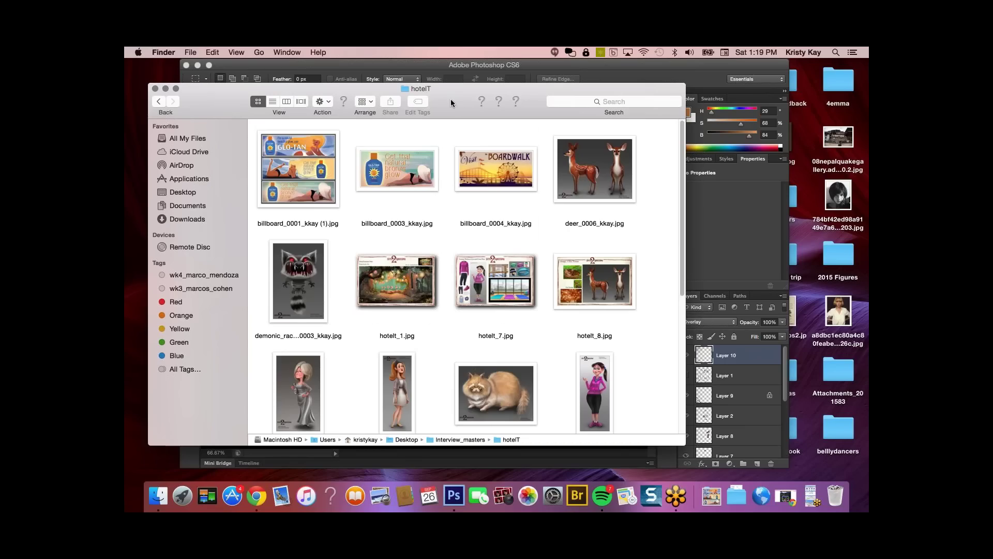
drag(451, 104, 452, 114)
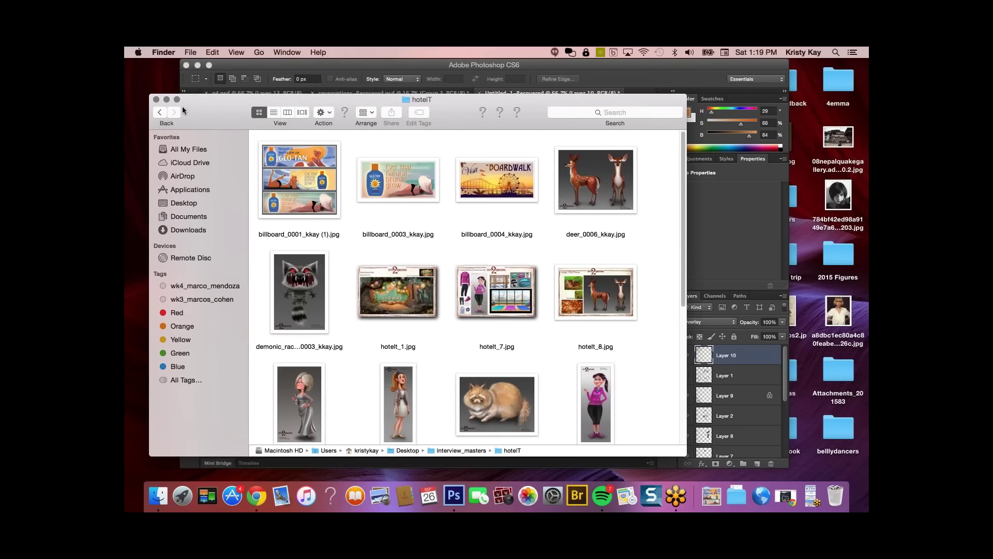
- Go back and forward to hotelT, select billboard_0001_kkay (1).jpg and switch to list view
click(168, 113)
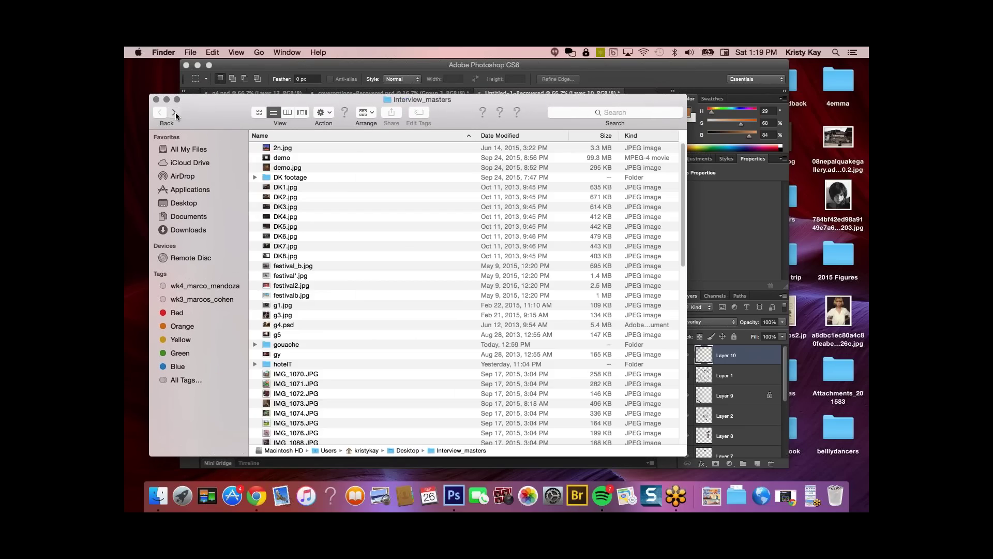
click(175, 114)
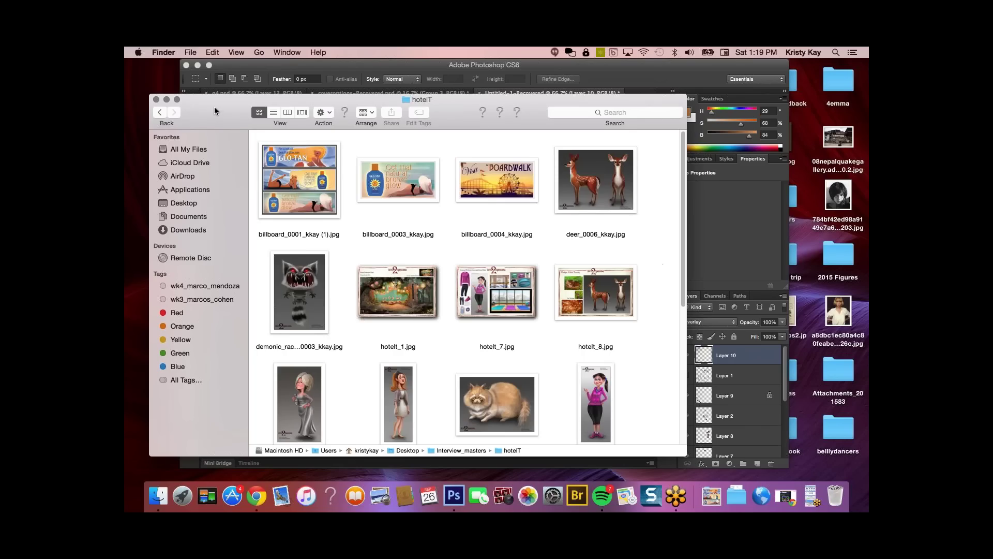
drag(215, 110, 210, 105)
drag(589, 97, 584, 93)
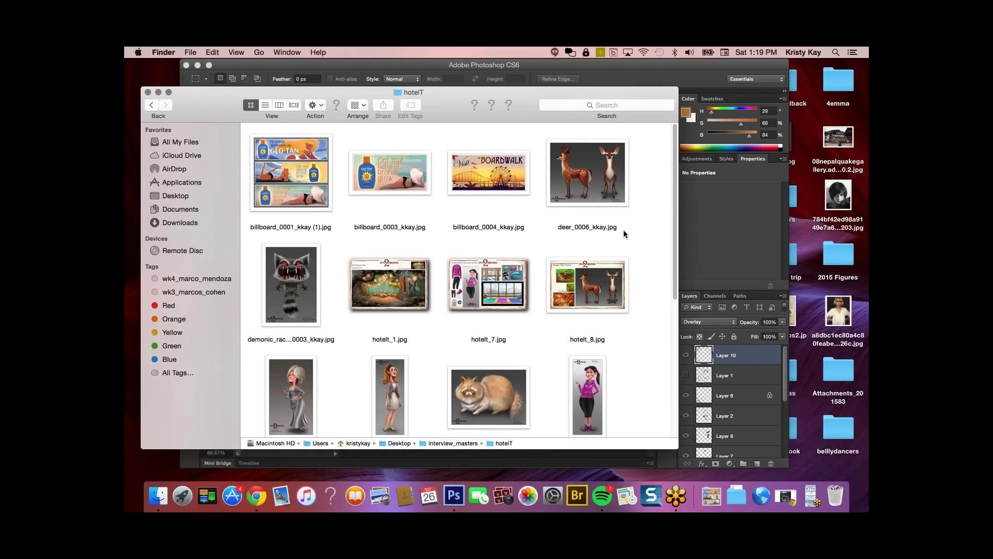
click(290, 165)
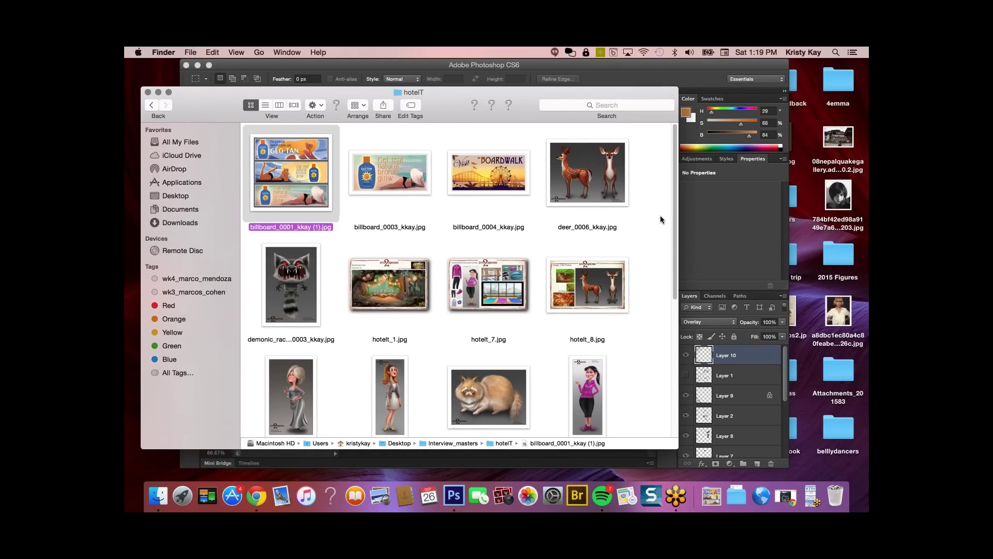
scroll(675, 323, down, 2)
scroll(675, 323, down, 2)
scroll(662, 224, up, 5)
key(super+2)
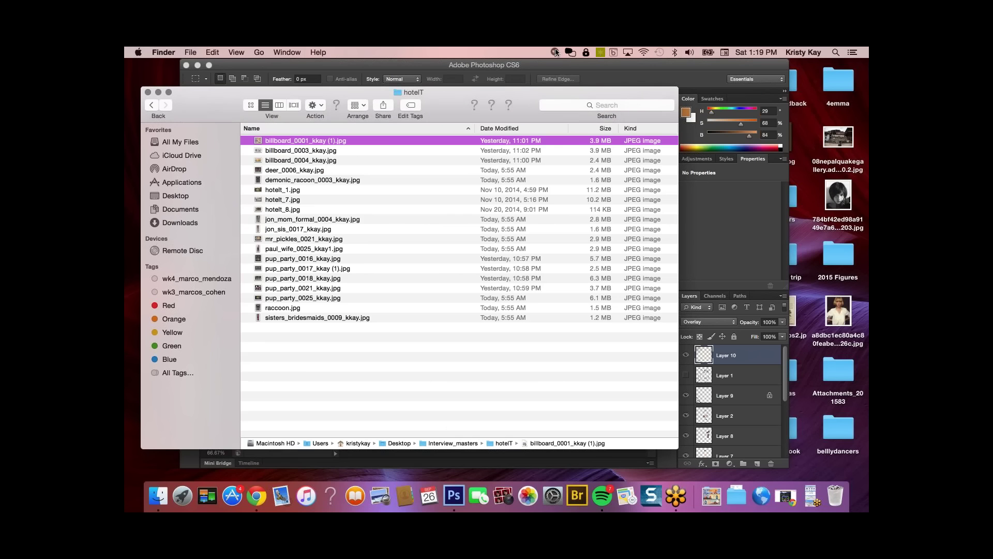
key(space)
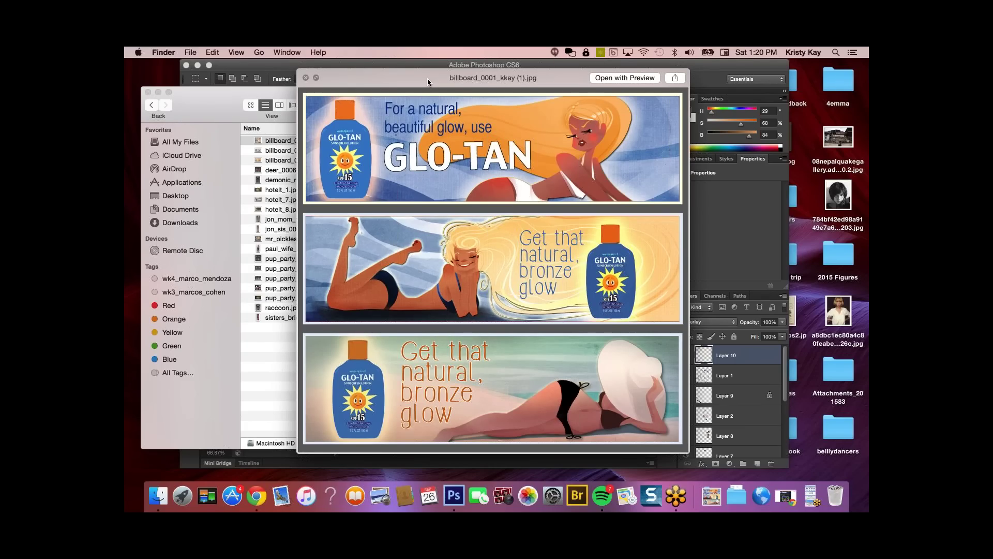
drag(427, 78, 418, 72)
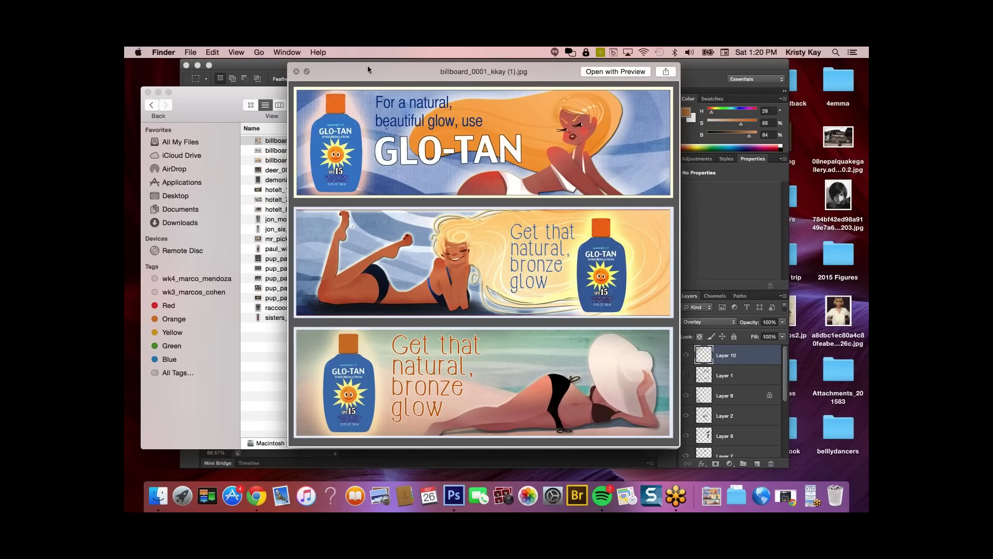
drag(365, 68, 355, 69)
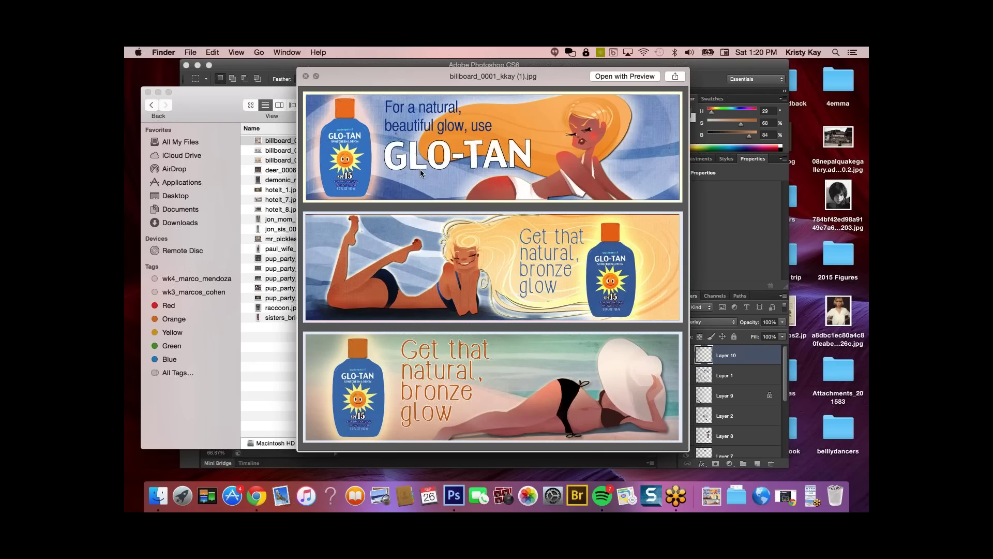
- Flip between the billboard_0001 and billboard_0003_kkay.jpg previews, then close Quick Look
key(Down)
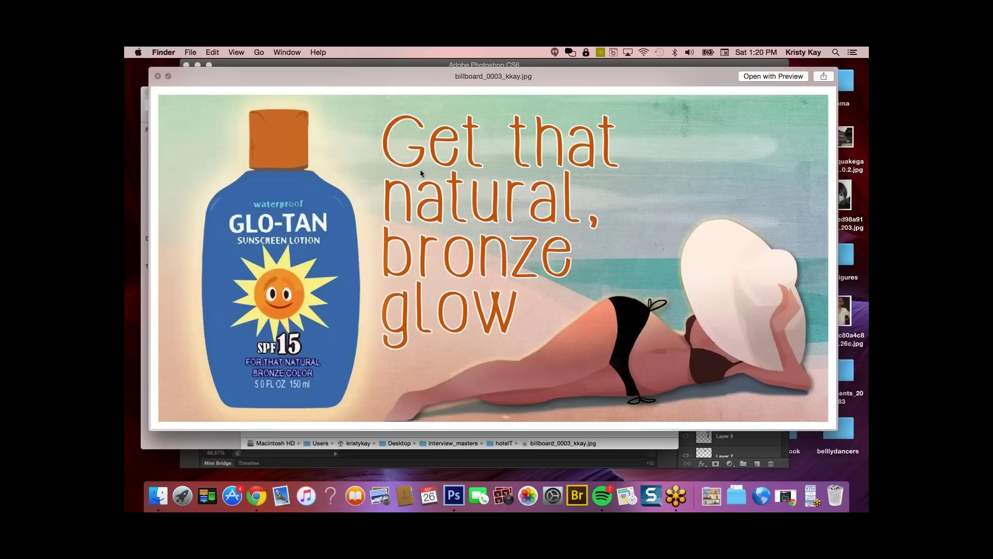
key(Up)
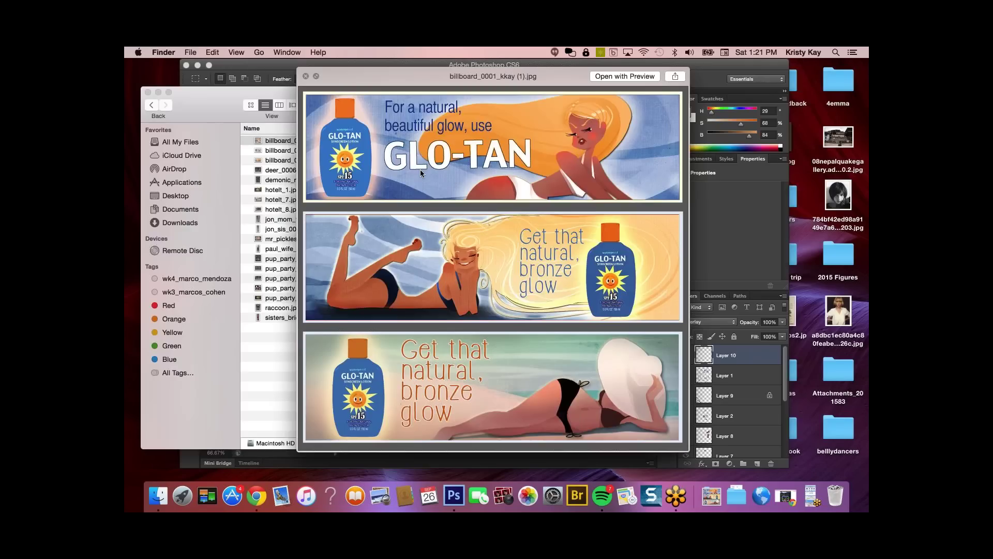
key(Down)
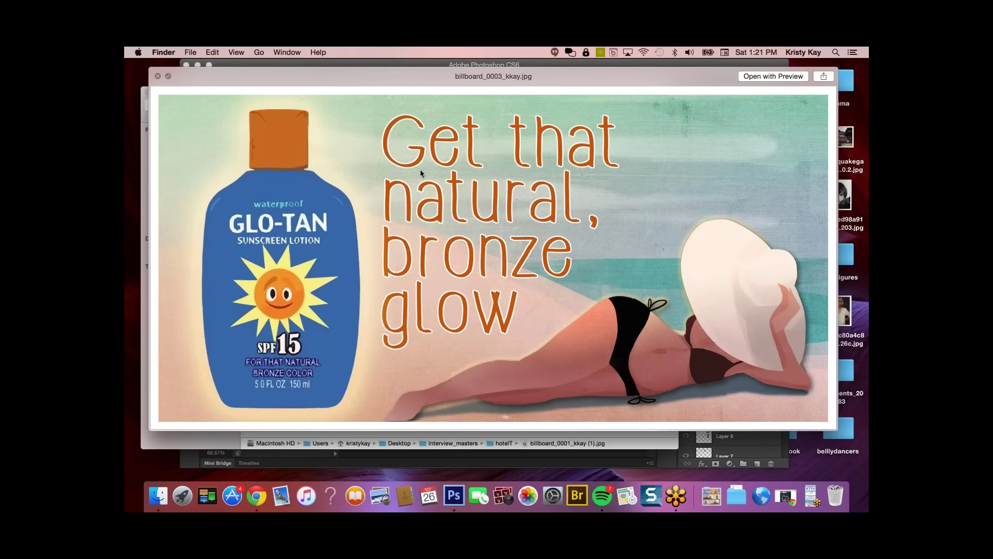
key(Up)
key(Down)
key(Down)
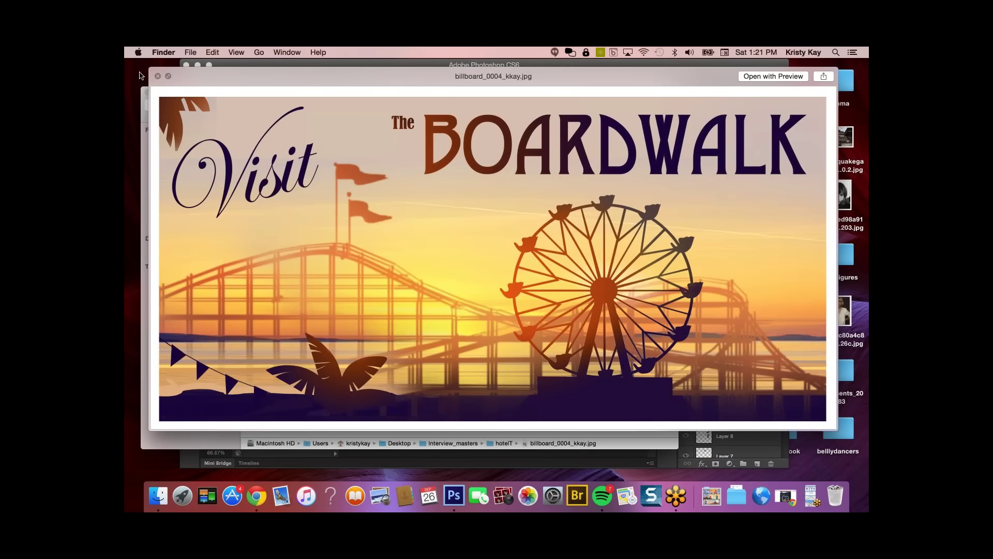
click(157, 78)
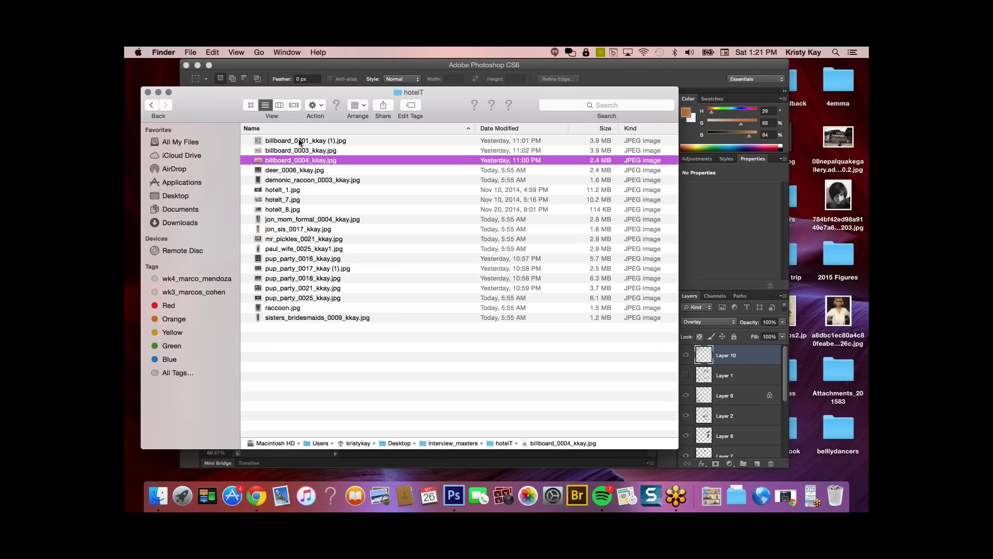
- Open all 19 hotelT images with Preview and view them full screen
key(Up)
key(Up)
shift+click(300, 317)
right_click(359, 247)
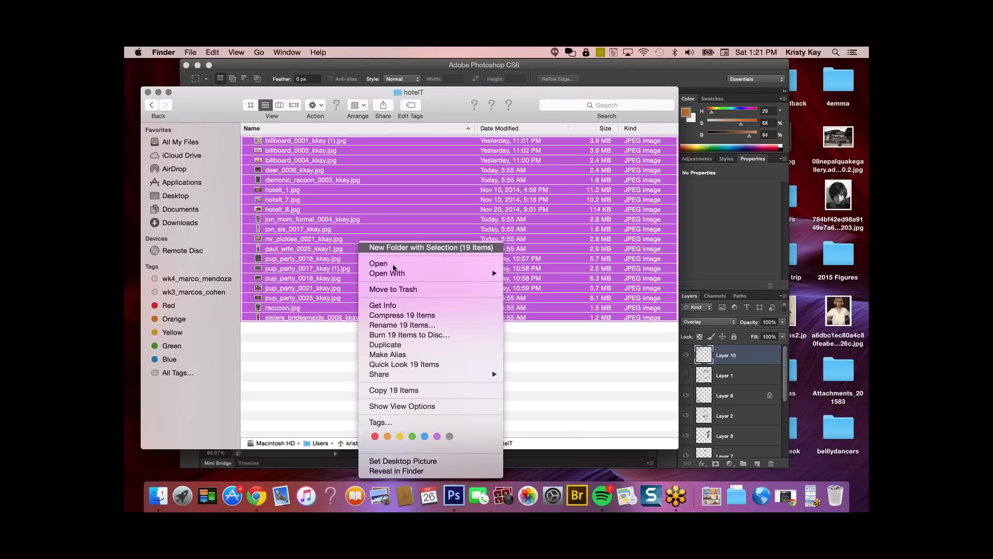
mouse_move(398, 280)
click(512, 270)
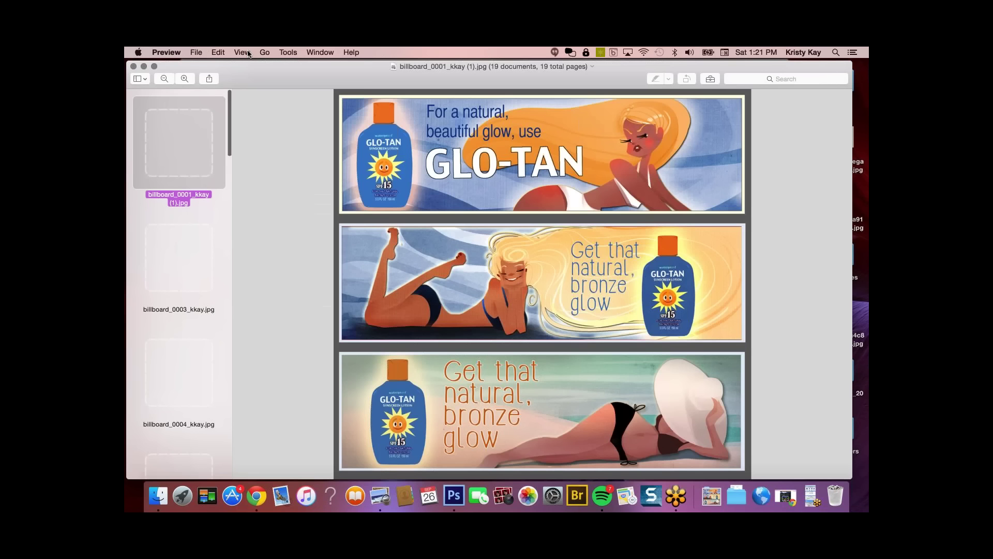
click(242, 53)
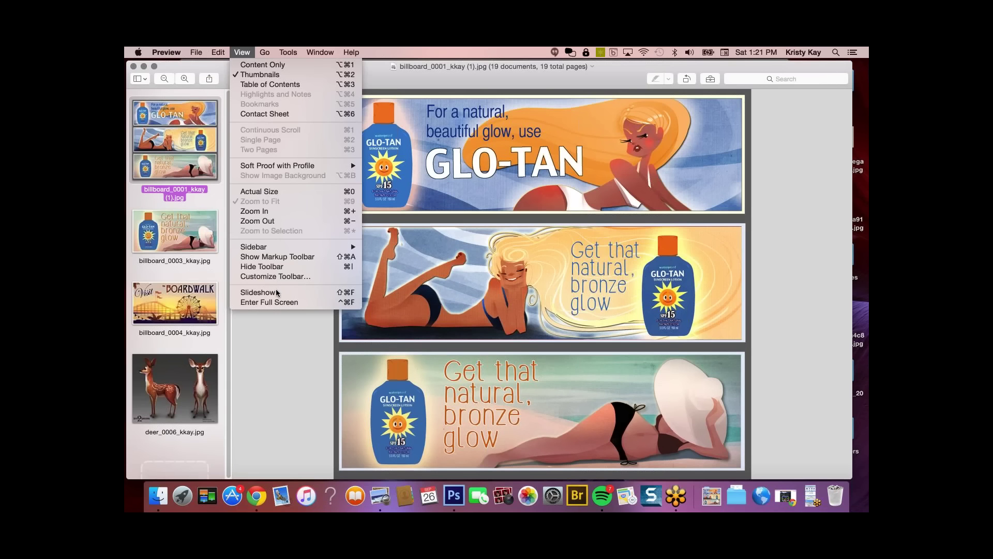
click(323, 301)
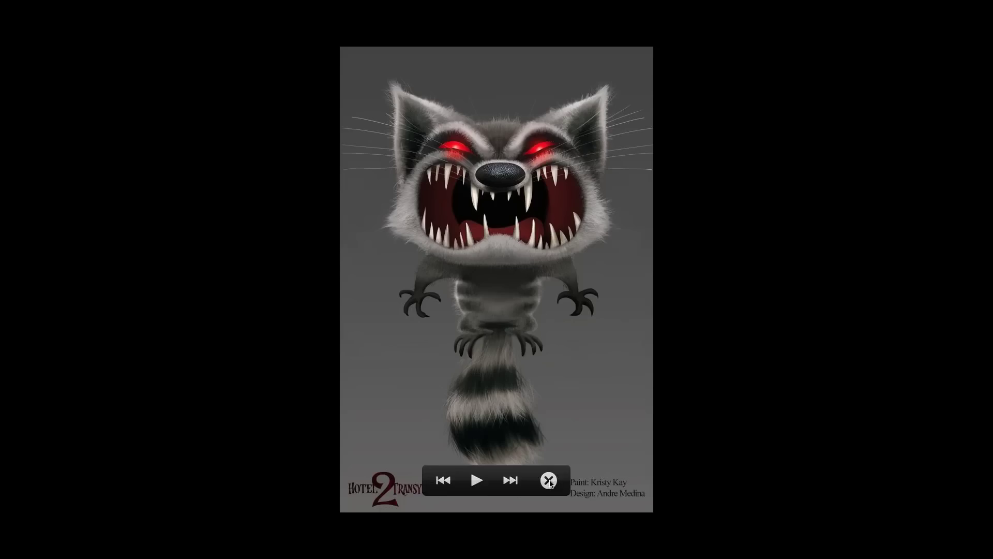
- Exit the full-screen slideshow, then put the raccoon image back in full screen
key(Escape)
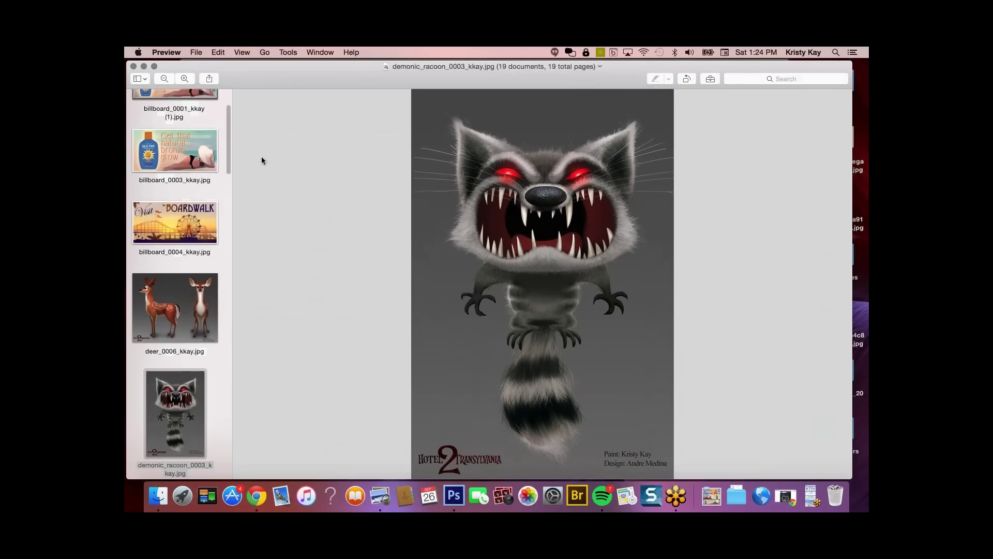
click(242, 52)
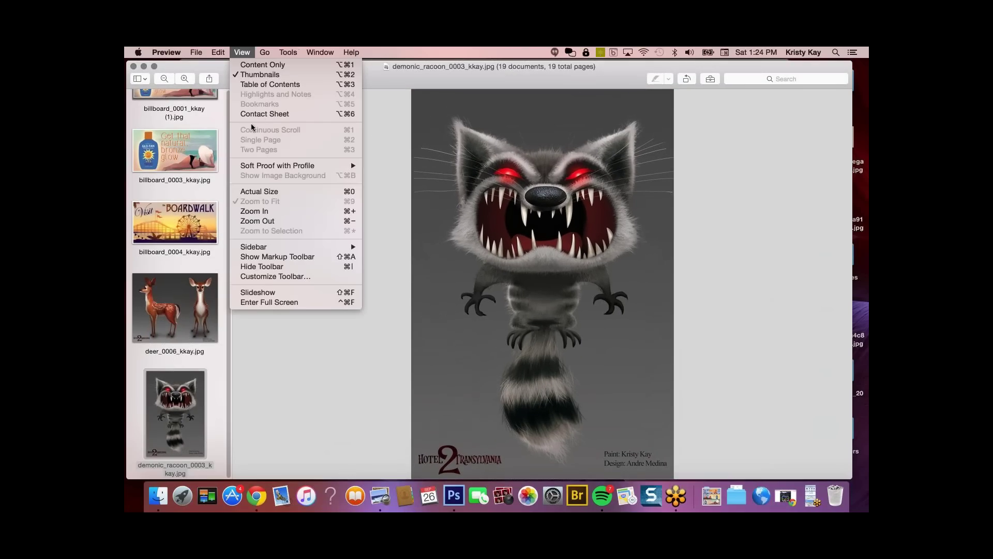
click(287, 306)
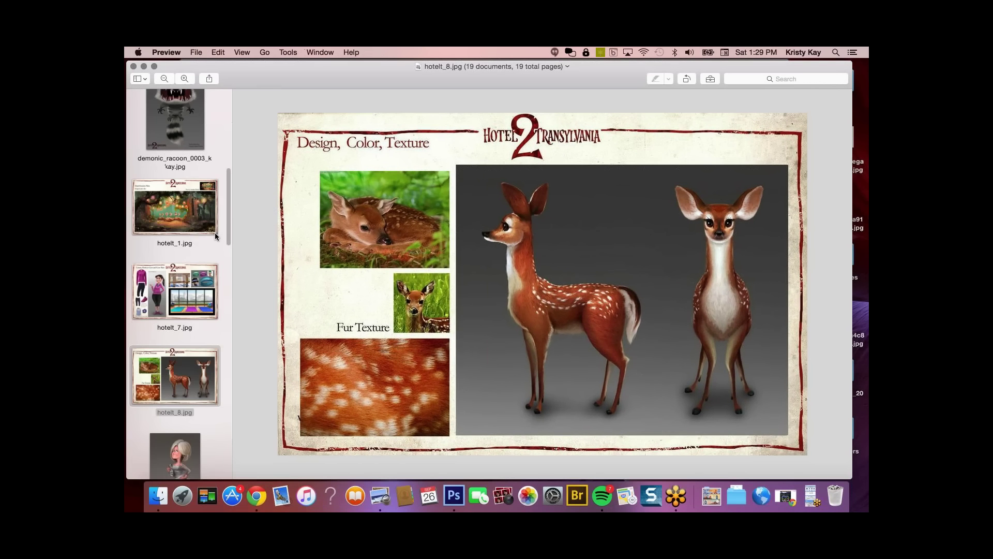
- Browse hotelt_1, the Loretta workout slide and jon_mom_formal, returning to the hotelt_8 deer sheet
click(203, 214)
key(Down)
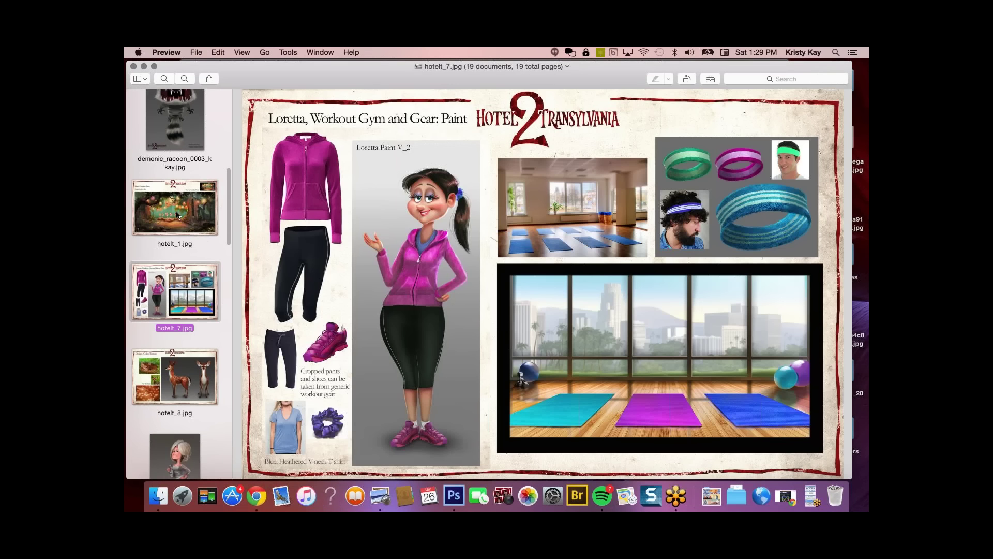
click(177, 214)
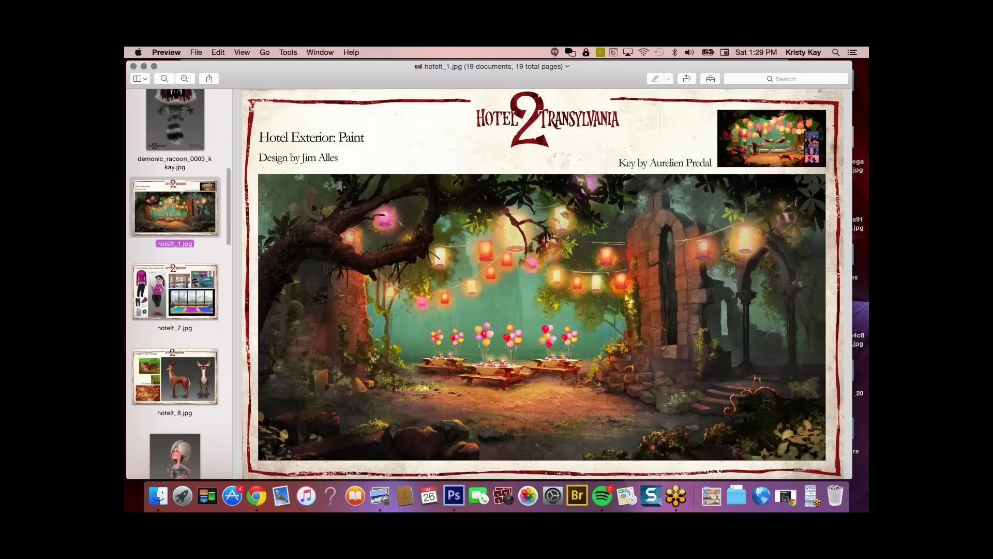
click(175, 292)
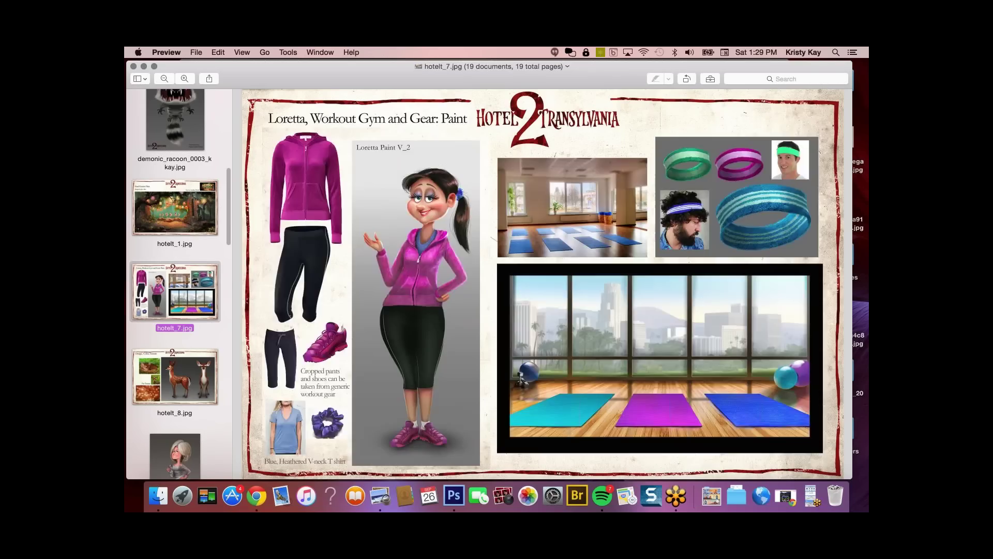
click(175, 376)
click(175, 455)
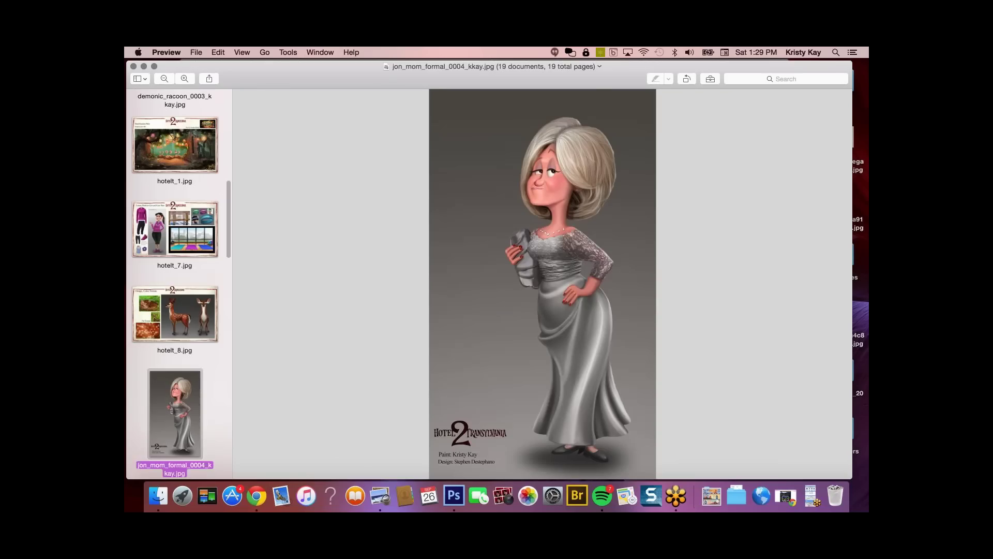
click(175, 313)
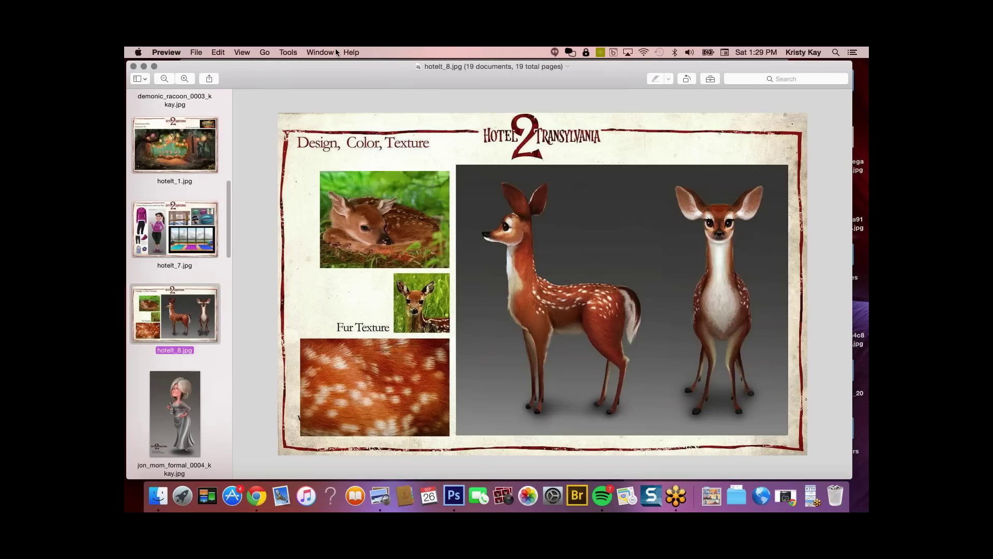
click(242, 52)
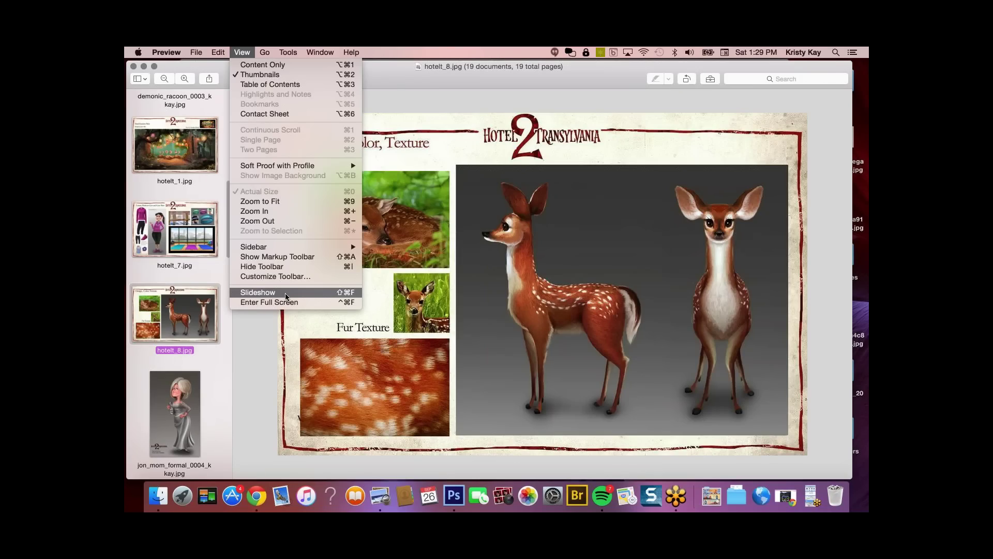
- Start a View > Slideshow of the deer design sheet and raise the volume
click(298, 304)
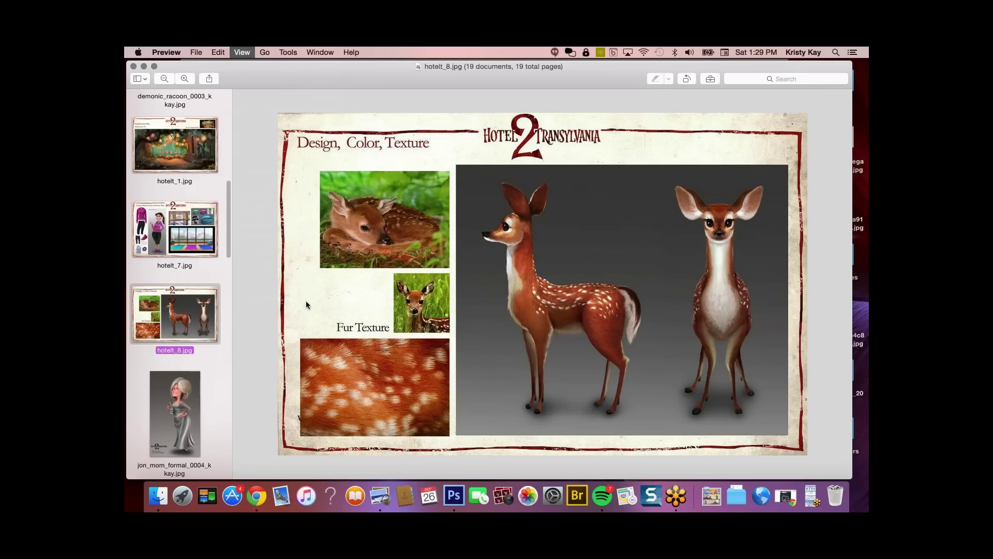
key(XF86AudioRaiseVolume)
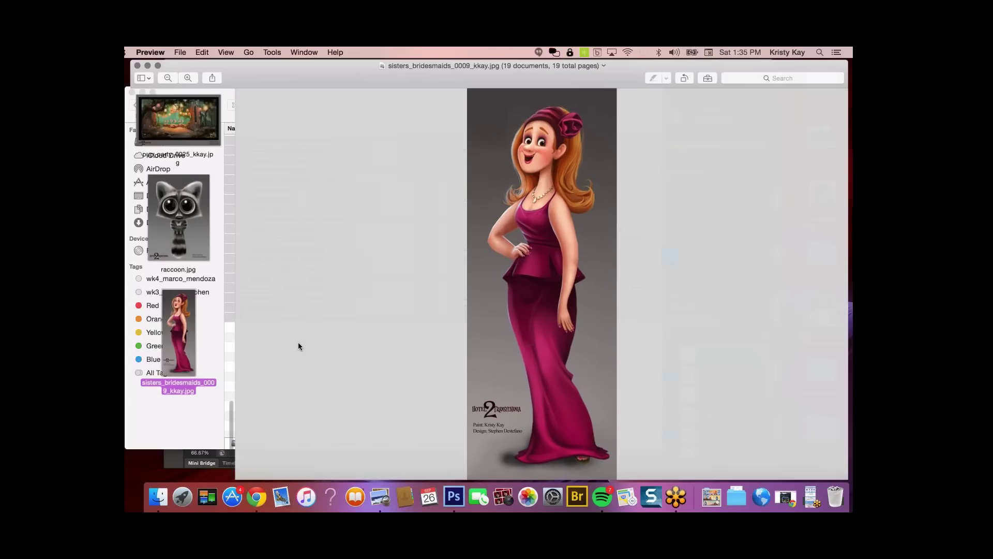
- Close the Preview window, returning to Finder's list of 19 hotelT JPEGs
scroll(222, 334, up, 10)
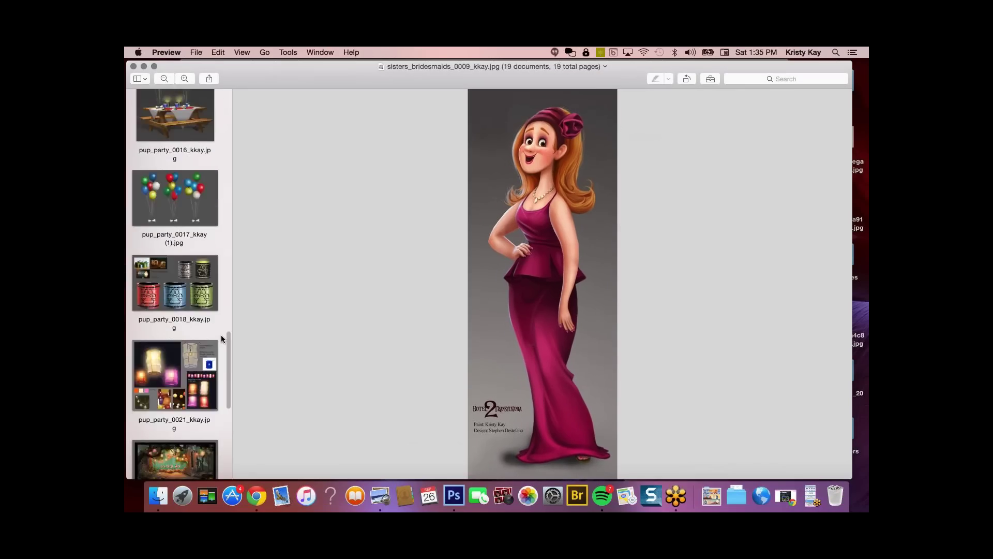
scroll(221, 339, down, 15)
scroll(221, 339, up, 15)
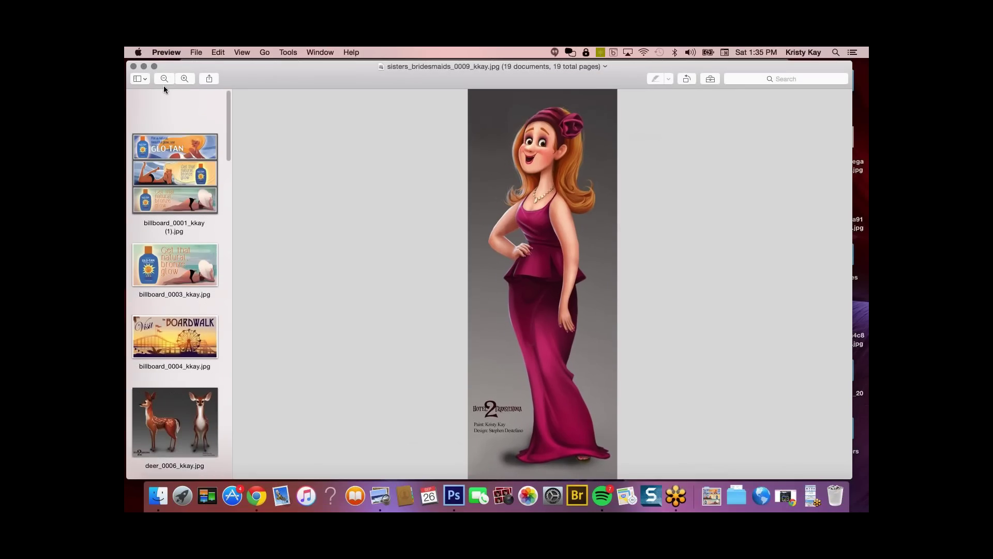
click(134, 66)
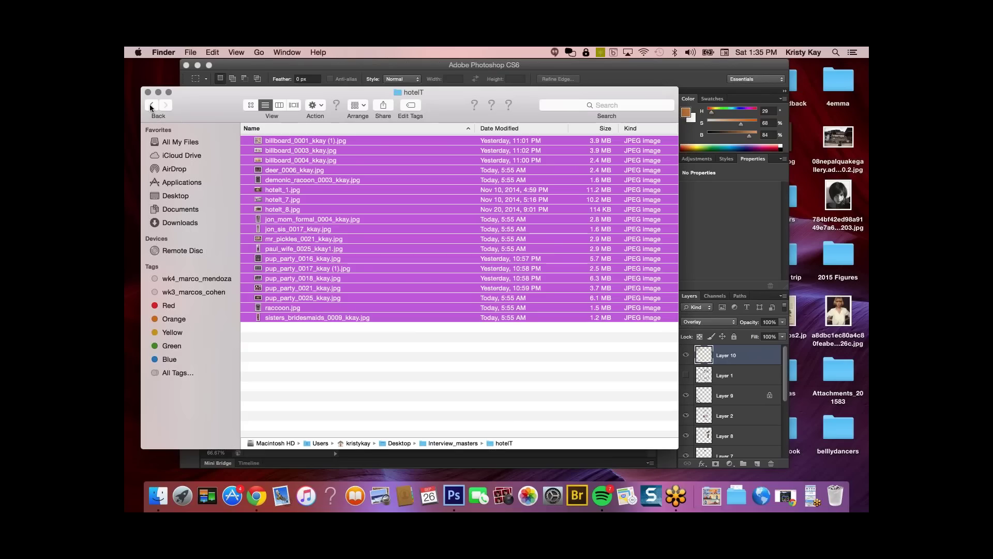
- Switch hotelT to Icon view, deselect all files, and scroll through the thumbnails
click(251, 105)
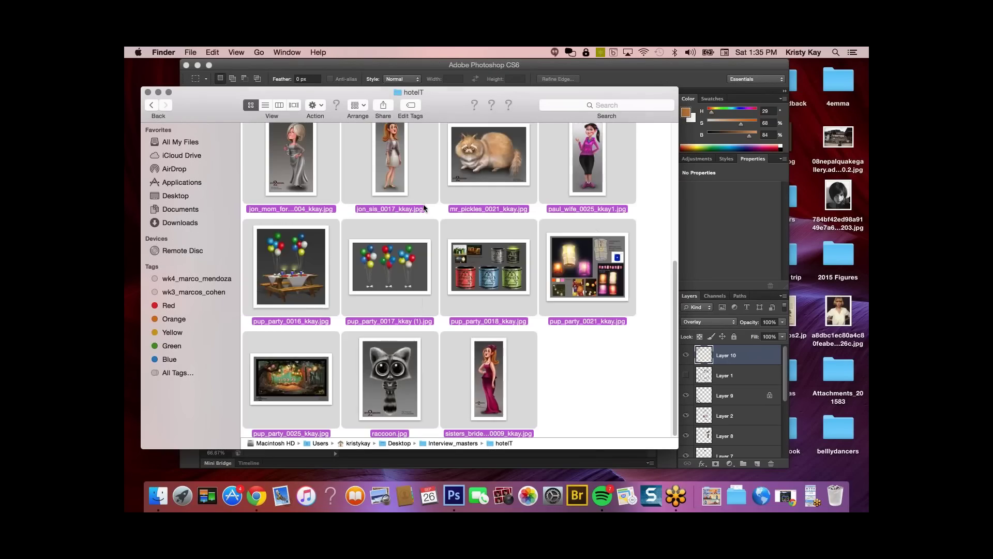
click(624, 391)
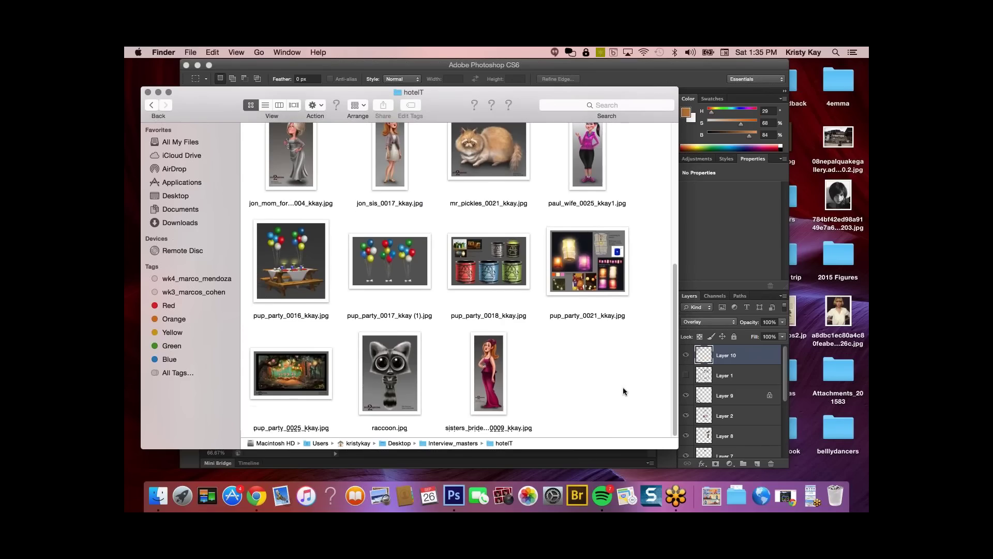
scroll(624, 391, up, 5)
scroll(623, 392, down, 2)
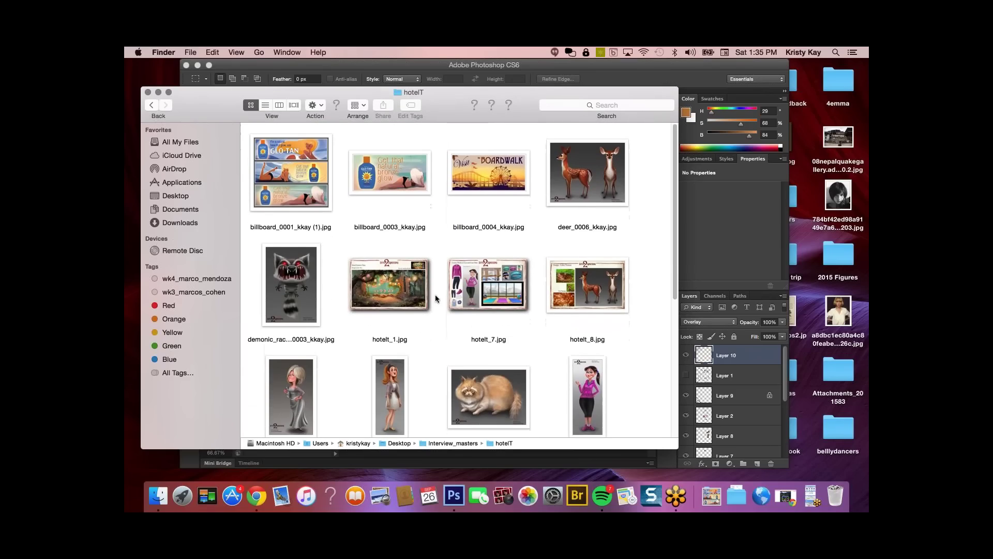
scroll(436, 298, down, 5)
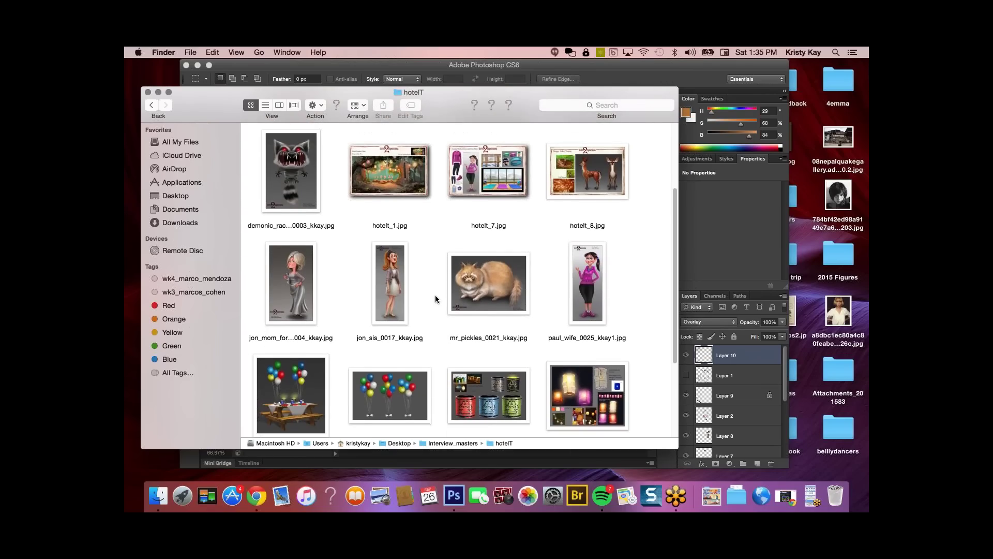
scroll(434, 300, down, 3)
scroll(433, 299, down, 3)
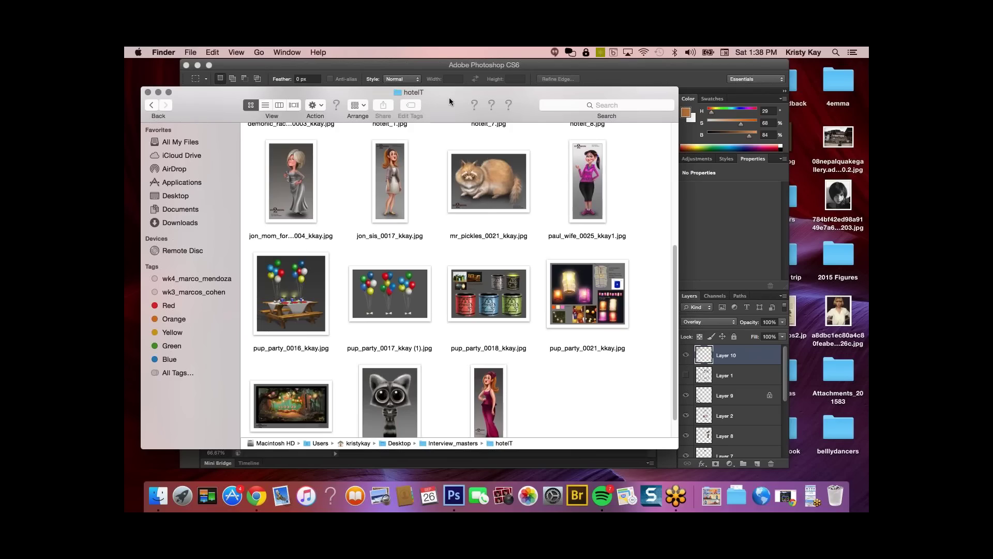
- Go back to Interview_masters and select the demo movie file
click(150, 107)
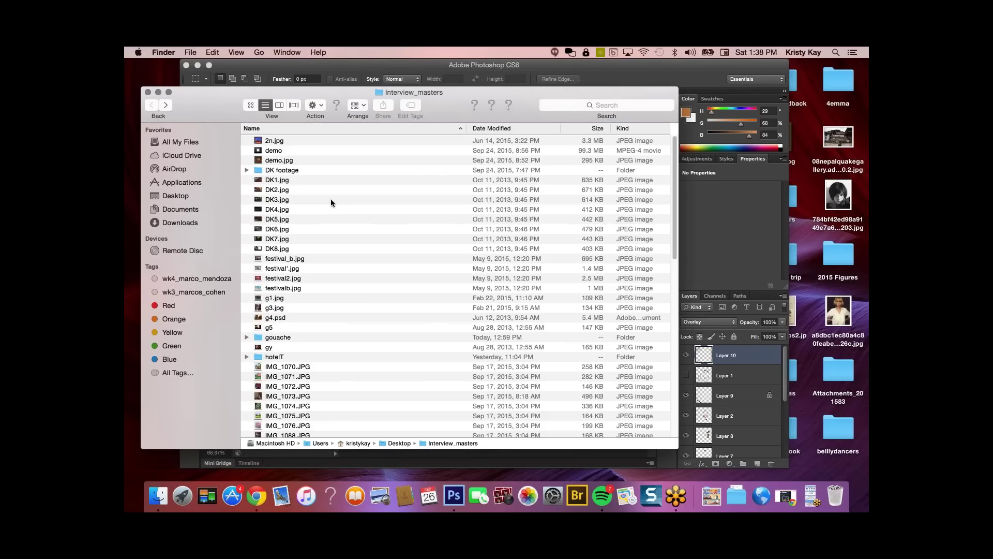
scroll(359, 296, down, 5)
scroll(352, 207, up, 5)
click(315, 161)
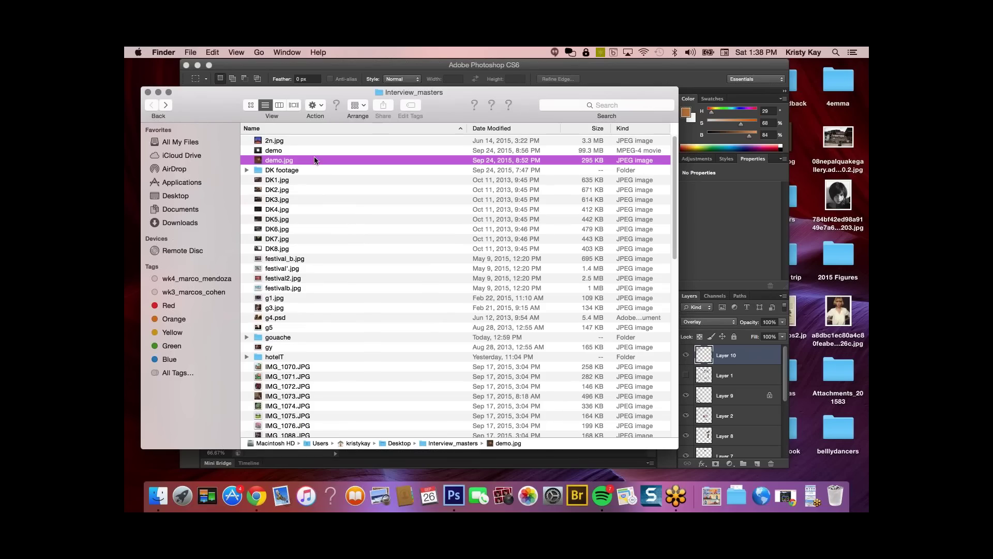
click(268, 151)
- Open the demo movie in QuickTime Player, mute it, and start playback
double_click(262, 151)
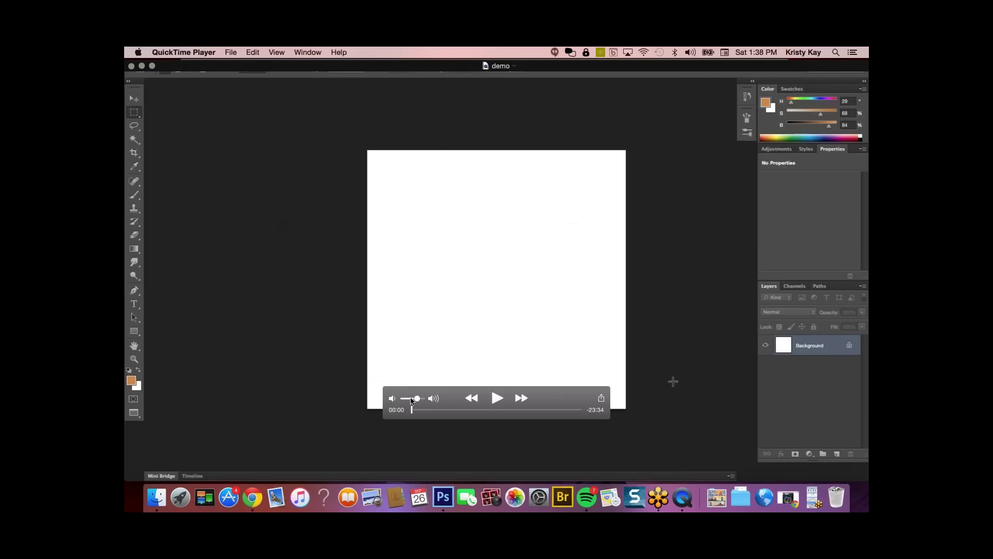
drag(412, 400, 389, 400)
click(498, 397)
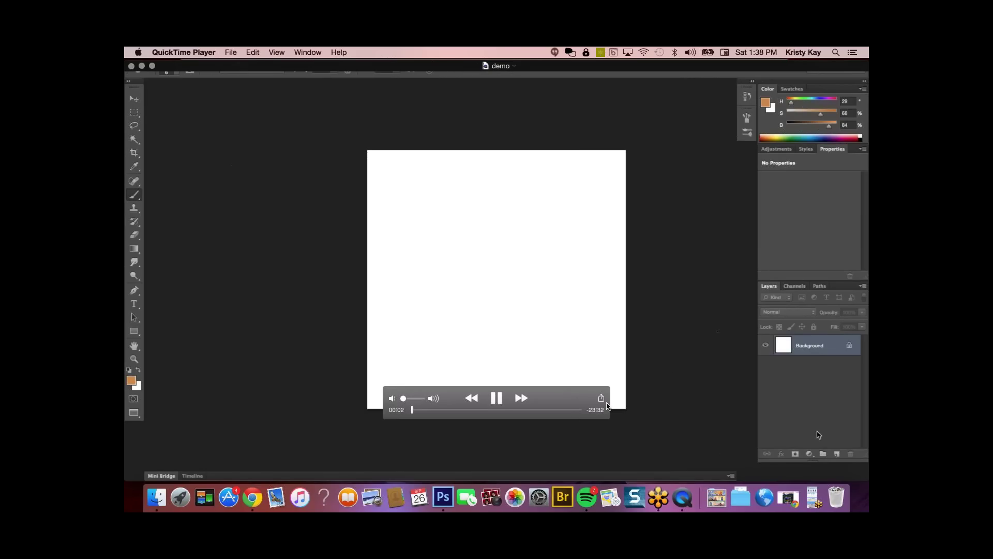
- Move the playback controller bar down off the video as the demo plays
drag(567, 394, 571, 439)
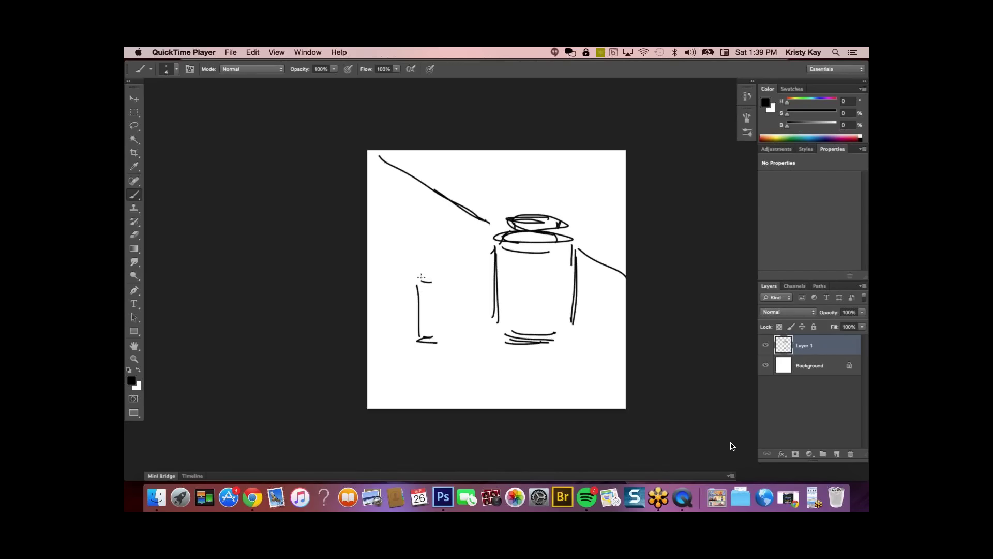
drag(427, 274, 440, 274)
drag(425, 270, 425, 255)
drag(448, 286, 445, 336)
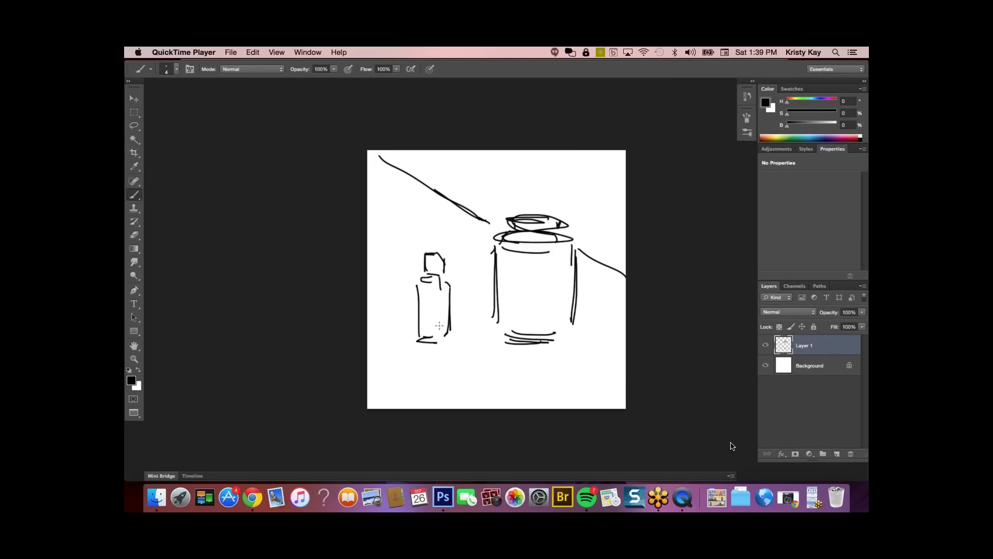
drag(417, 287, 417, 325)
mouse_move(454, 357)
mouse_down()
mouse_move(500, 377)
mouse_move(479, 382)
mouse_move(542, 409)
mouse_up()
drag(505, 375, 567, 405)
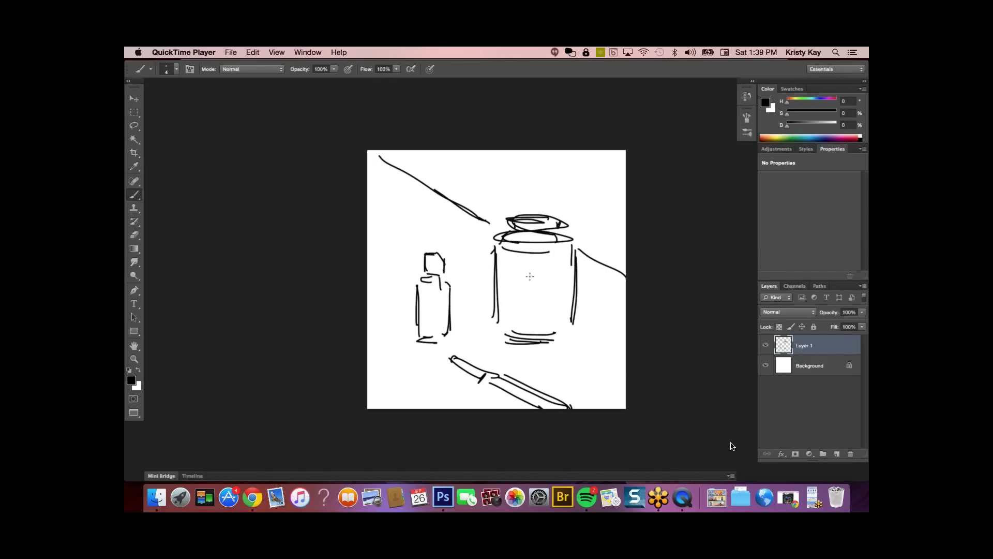
- Keep playing the demo until the jar, bottle and pen line sketch appears
mouse_move(494, 244)
mouse_down()
mouse_move(488, 328)
mouse_move(533, 356)
mouse_up()
drag(551, 356, 579, 346)
drag(585, 296, 579, 335)
mouse_move(578, 337)
mouse_down()
mouse_move(580, 245)
mouse_move(578, 309)
mouse_up()
mouse_move(506, 211)
mouse_down()
mouse_move(548, 208)
mouse_move(573, 231)
mouse_up()
drag(501, 194, 613, 217)
drag(531, 186, 539, 184)
drag(552, 153, 556, 176)
- Transform the sketch with Cmd+T and make brush strokes in the demo
key(super+t)
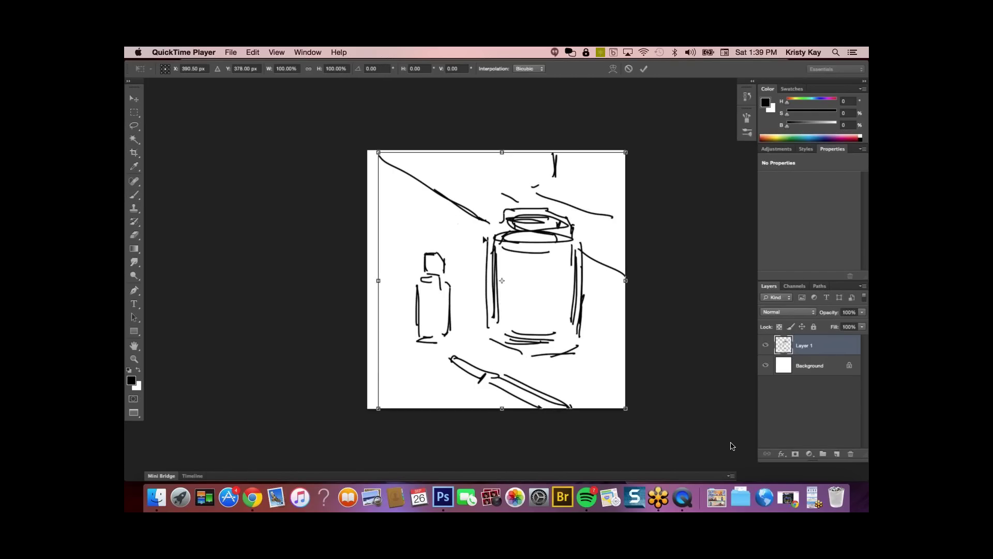
drag(372, 147, 356, 127)
key(Return)
key(b)
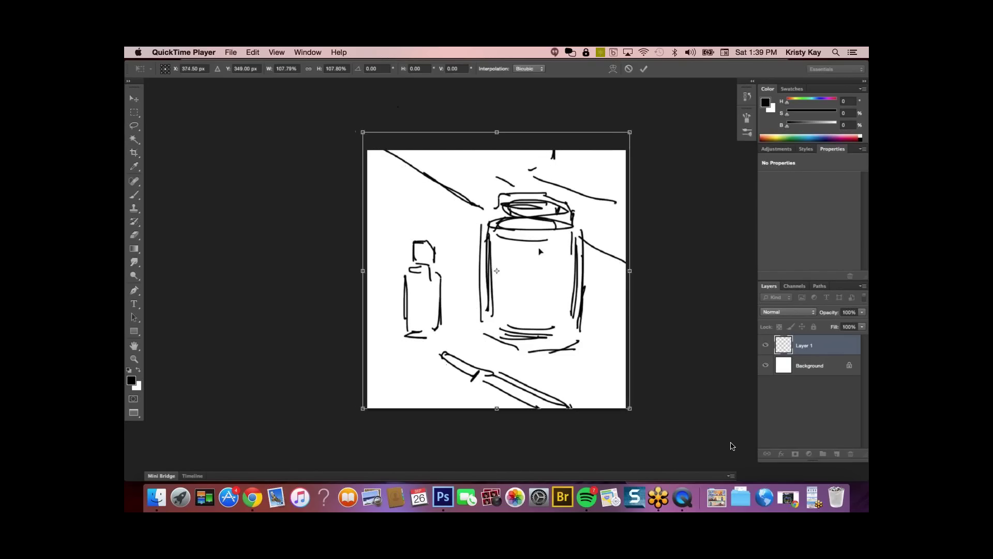
mouse_move(368, 340)
mouse_down()
mouse_move(414, 345)
mouse_move(387, 409)
mouse_up()
mouse_move(367, 371)
mouse_down()
mouse_move(420, 408)
mouse_move(387, 344)
mouse_up()
- Set up the new layer, tool options and an ochre brown colour
click(837, 454)
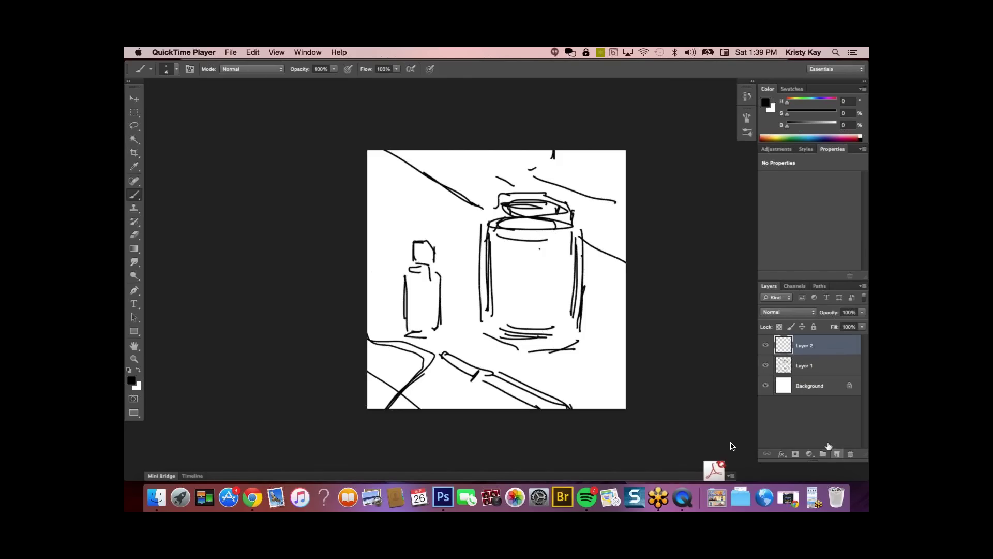
click(175, 68)
drag(182, 94, 215, 106)
click(296, 118)
click(135, 126)
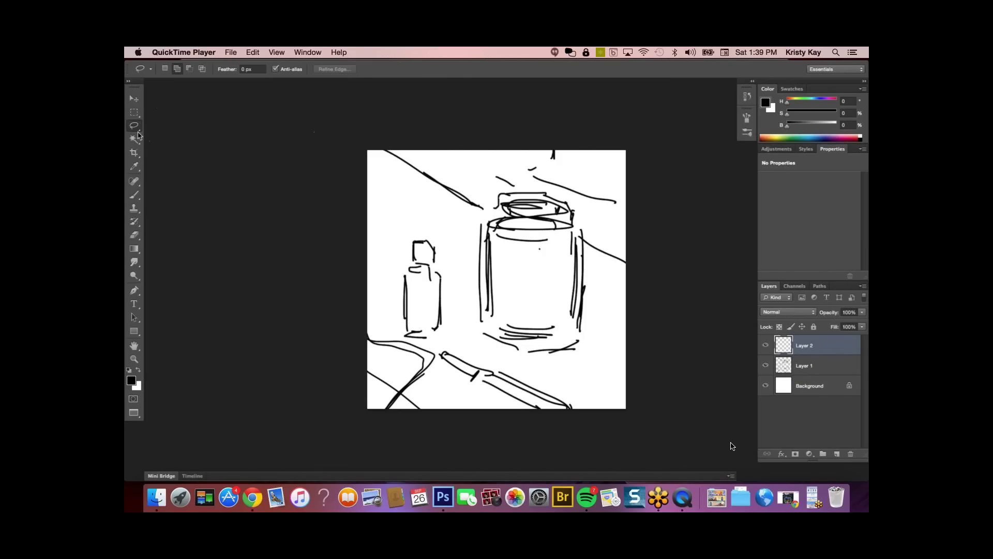
click(132, 249)
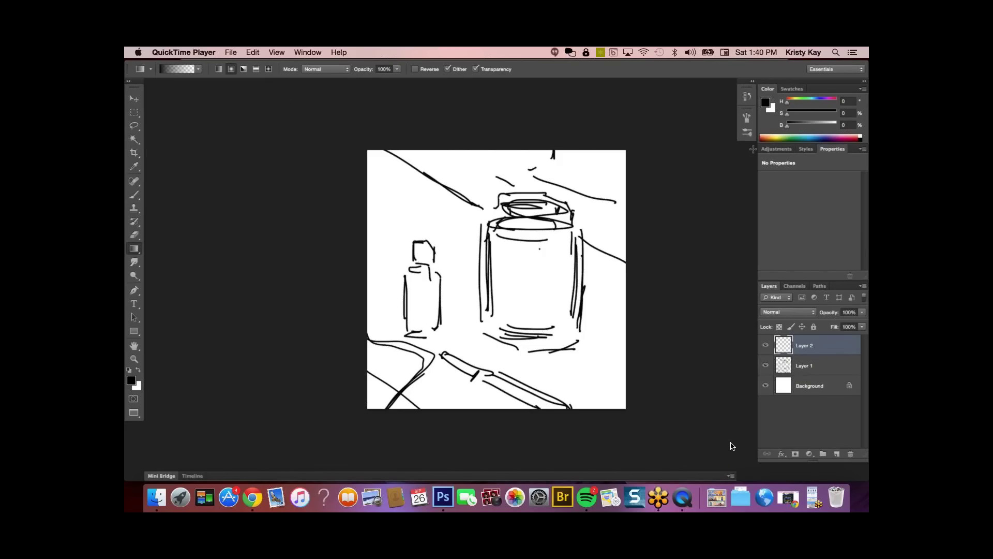
click(811, 125)
click(819, 113)
click(793, 99)
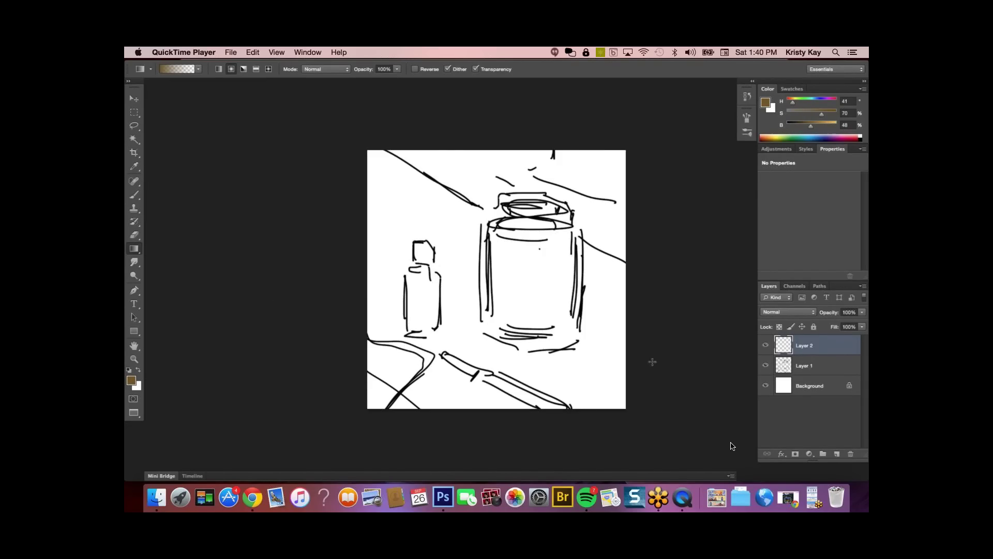
- Fill Layer 3 beneath the sketch with flat ochre brown using the Paint Bucket
drag(440, 248, 267, 289)
key(cmd+z)
right_click(143, 256)
click(191, 256)
click(819, 389)
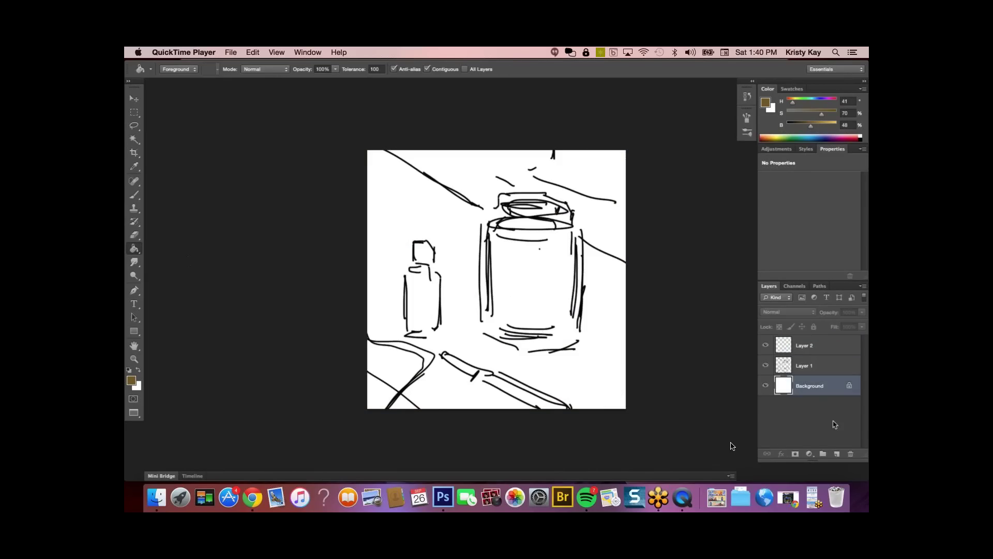
click(837, 454)
click(569, 392)
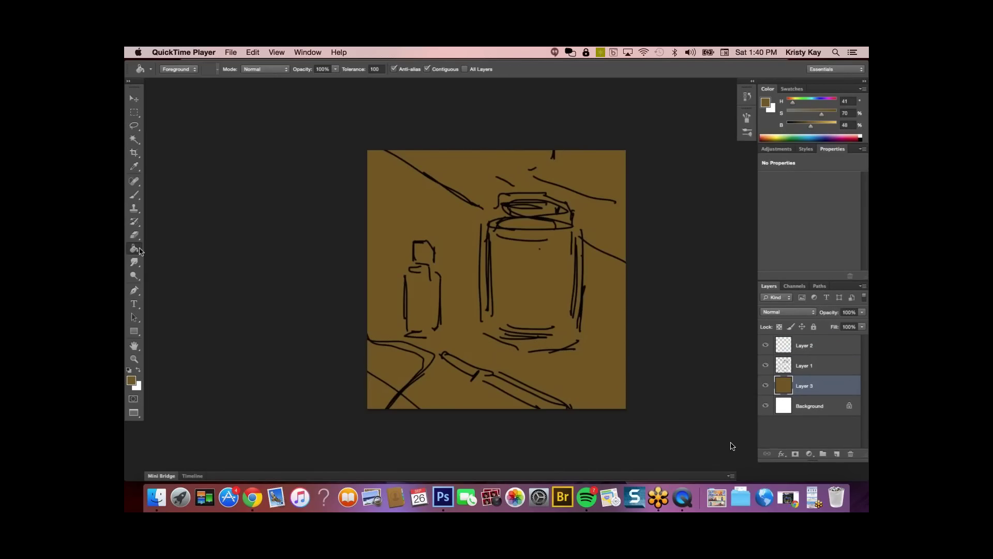
key(shift+g)
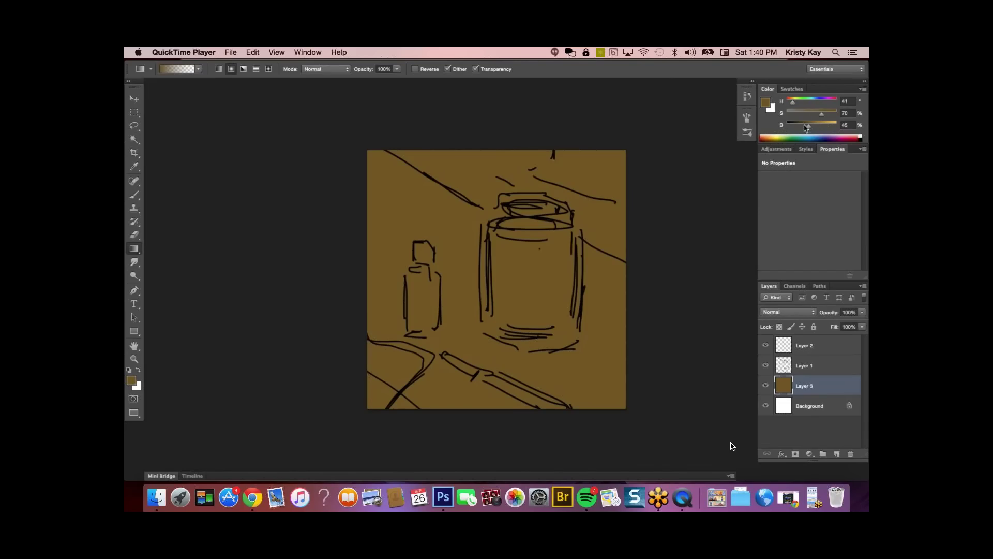
- Darken the brown backdrop with radial and linear gradients at the upper left and right edge
mouse_move(807, 126)
mouse_down()
mouse_move(798, 125)
mouse_move(816, 115)
mouse_up()
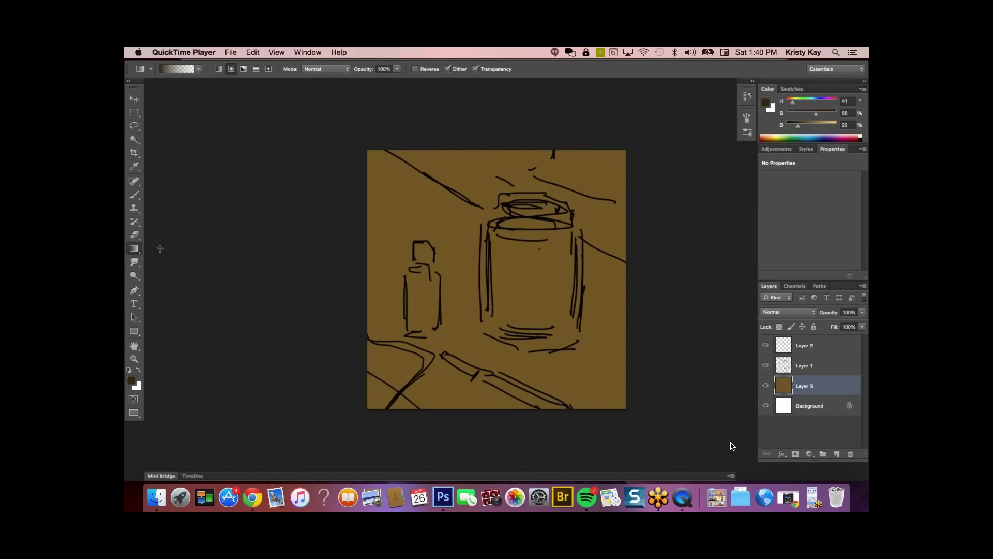
drag(490, 315, 493, 338)
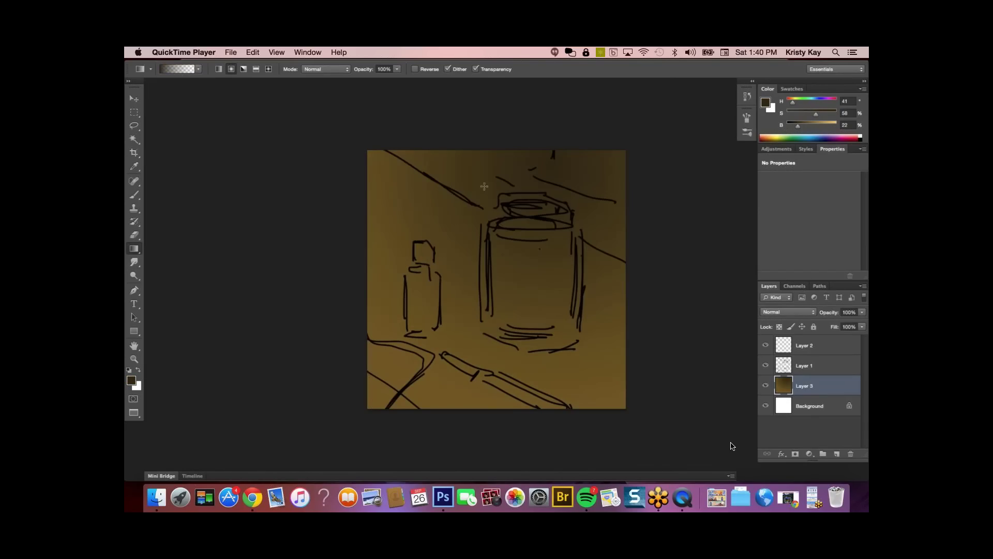
drag(347, 87, 316, 81)
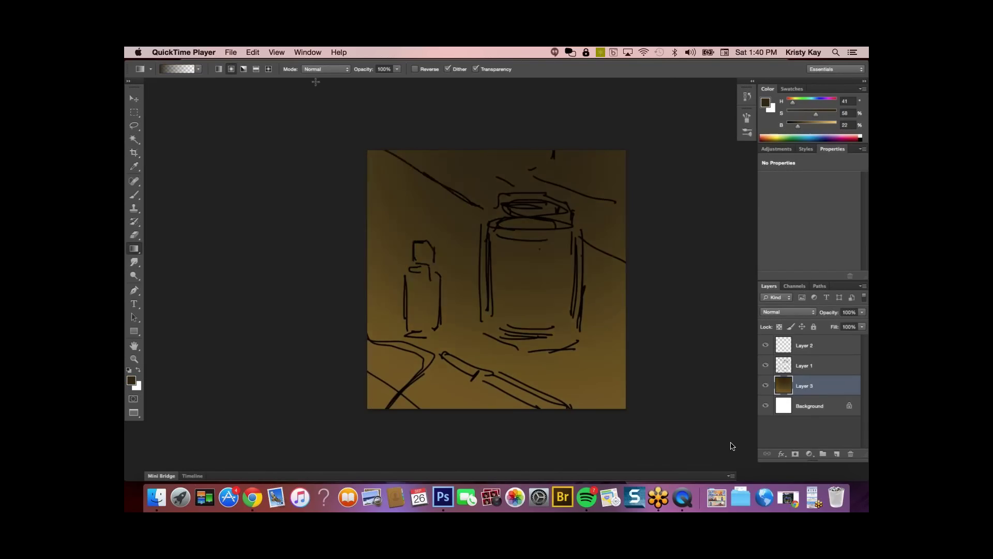
click(217, 70)
drag(609, 287, 591, 330)
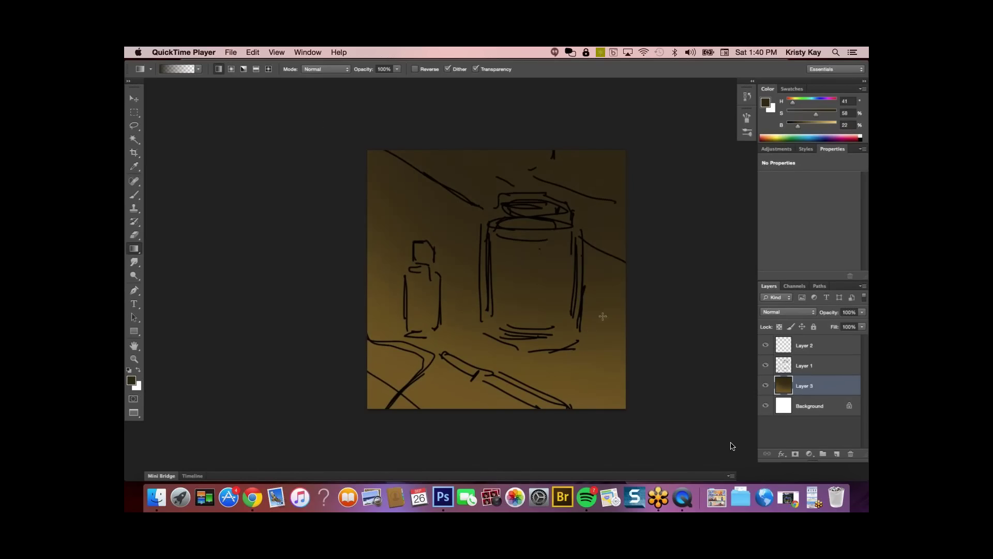
- Lasso the lower-left tabletop and fill it with a warmer brown gradient
key(l)
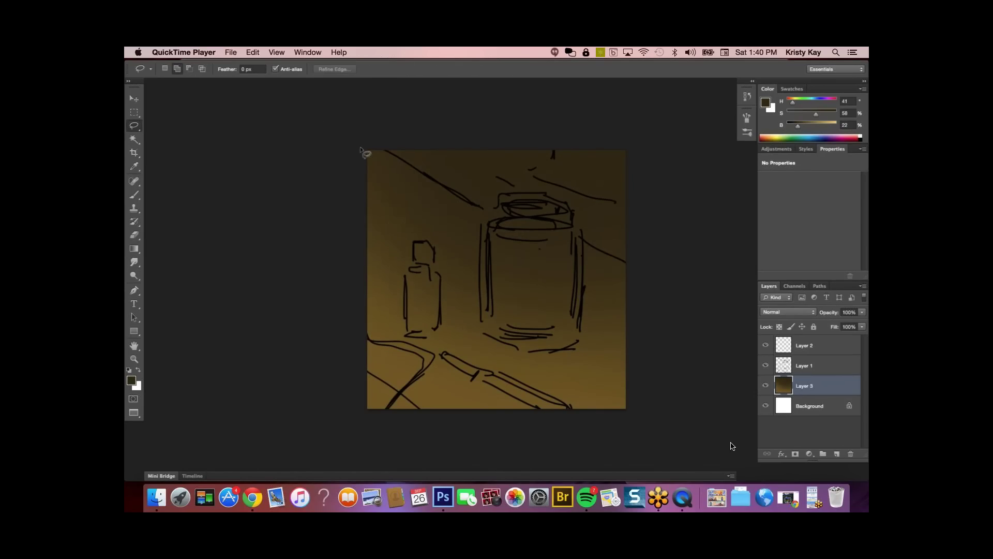
mouse_move(360, 142)
mouse_down()
mouse_move(641, 290)
mouse_move(599, 469)
mouse_move(433, 468)
mouse_move(310, 295)
mouse_move(316, 247)
mouse_move(194, 239)
mouse_move(138, 250)
mouse_move(195, 259)
mouse_up()
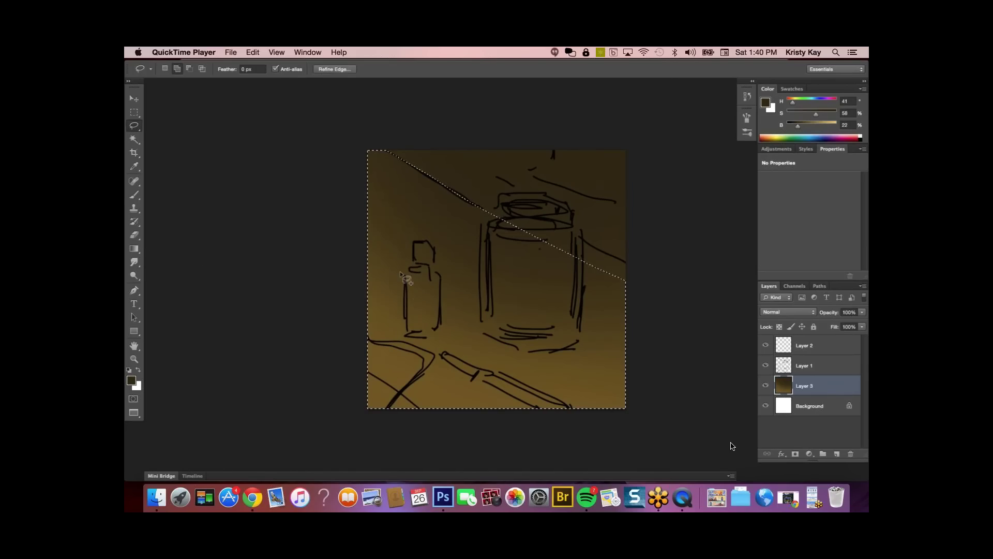
key(g)
alt+click(386, 254)
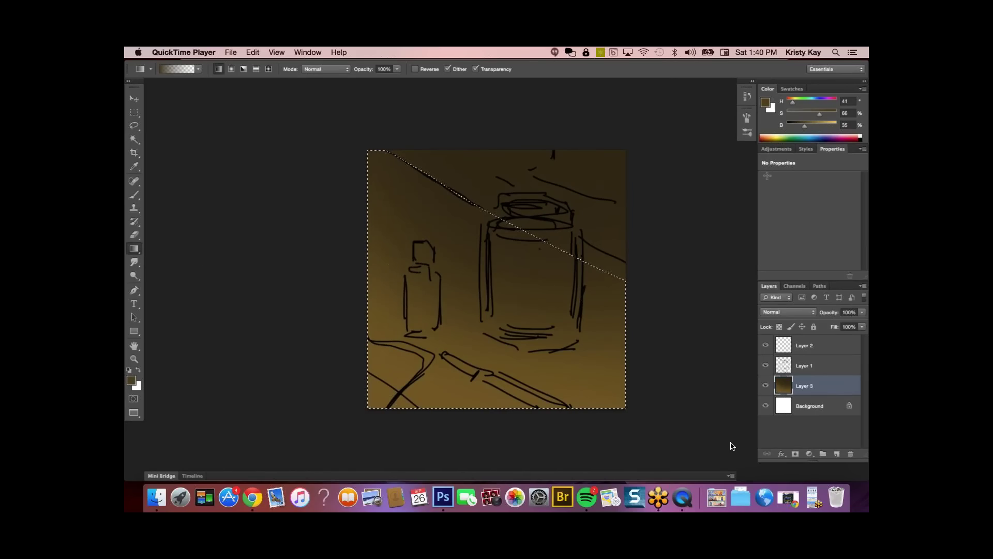
drag(793, 102, 813, 114)
drag(545, 196, 414, 342)
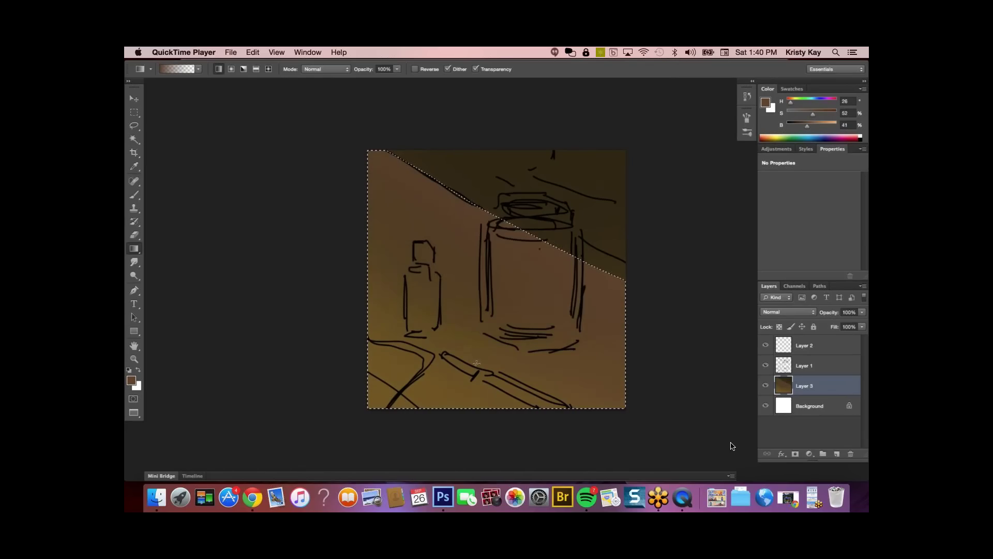
drag(603, 315, 638, 304)
key(super+d)
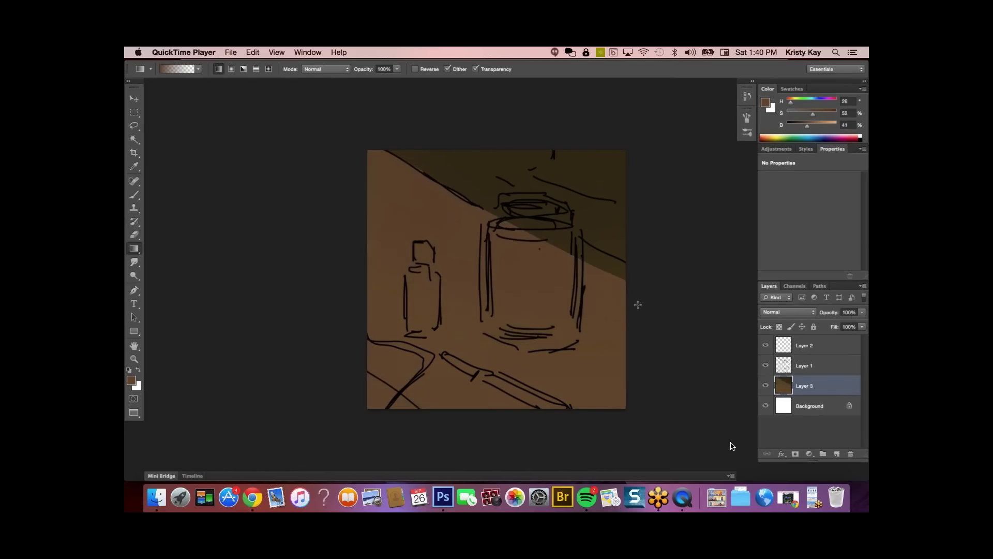
- Reselect the tabletop and darken it from its top-left edge with a desaturated brown
alt+click(595, 224)
key(super+shift+d)
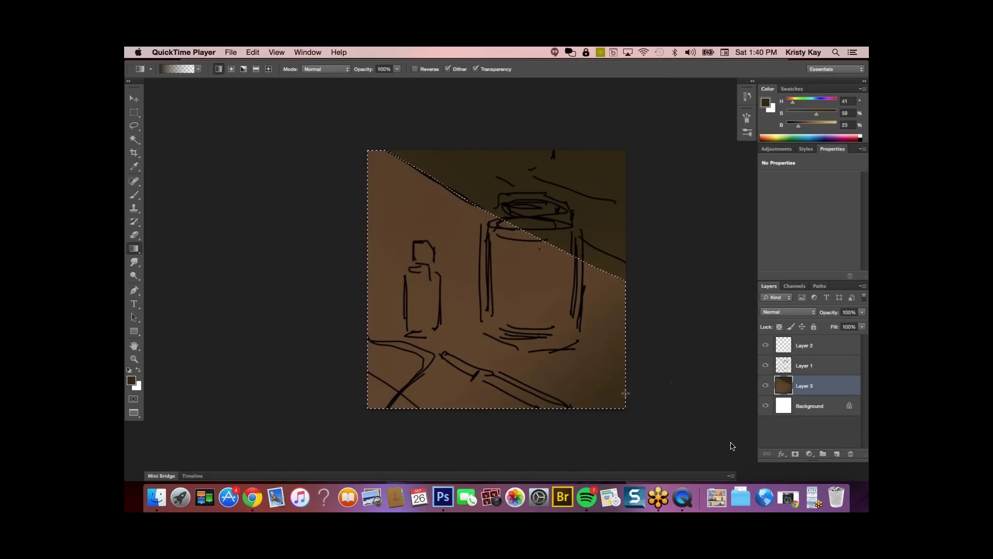
drag(815, 126, 807, 127)
click(812, 113)
drag(373, 145, 549, 334)
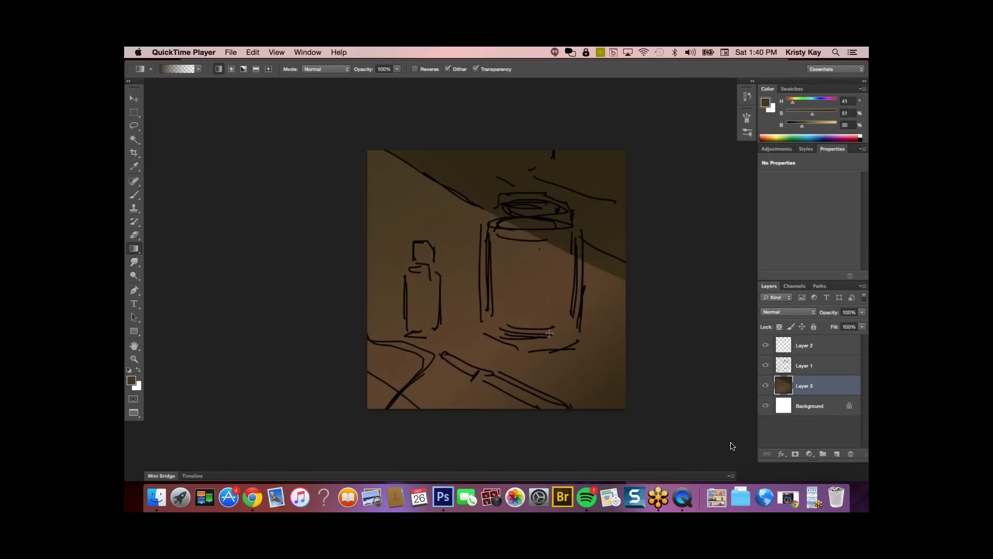
- Toggle the sketch layer and trace a lasso selection around the jar
click(134, 126)
click(766, 366)
click(766, 366)
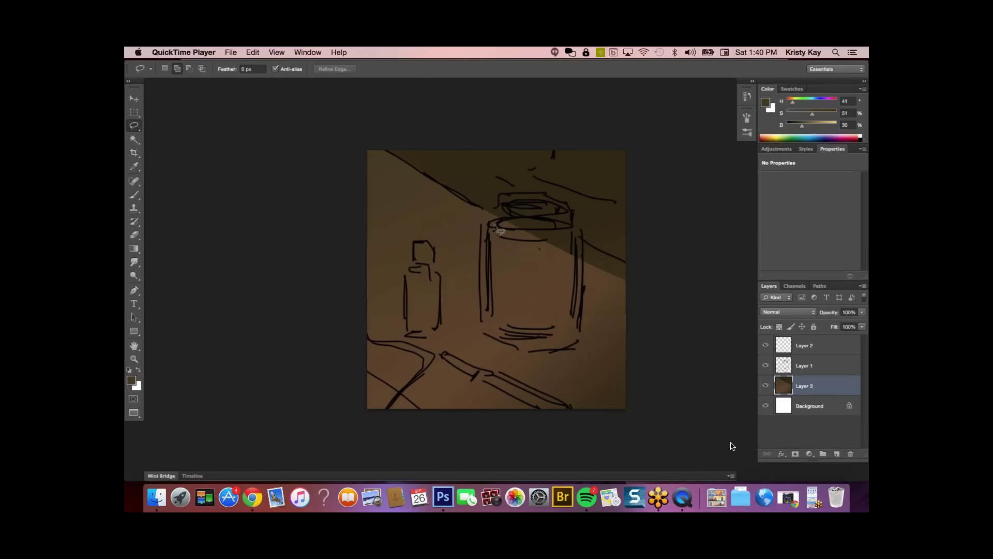
mouse_move(488, 223)
mouse_down()
mouse_move(517, 209)
mouse_move(567, 213)
mouse_move(582, 228)
mouse_move(580, 295)
mouse_move(547, 351)
mouse_move(501, 345)
mouse_move(488, 224)
mouse_up()
drag(806, 126, 808, 119)
- On a new layer, mix a pale golden tan and fill the jar selection with it
key(b)
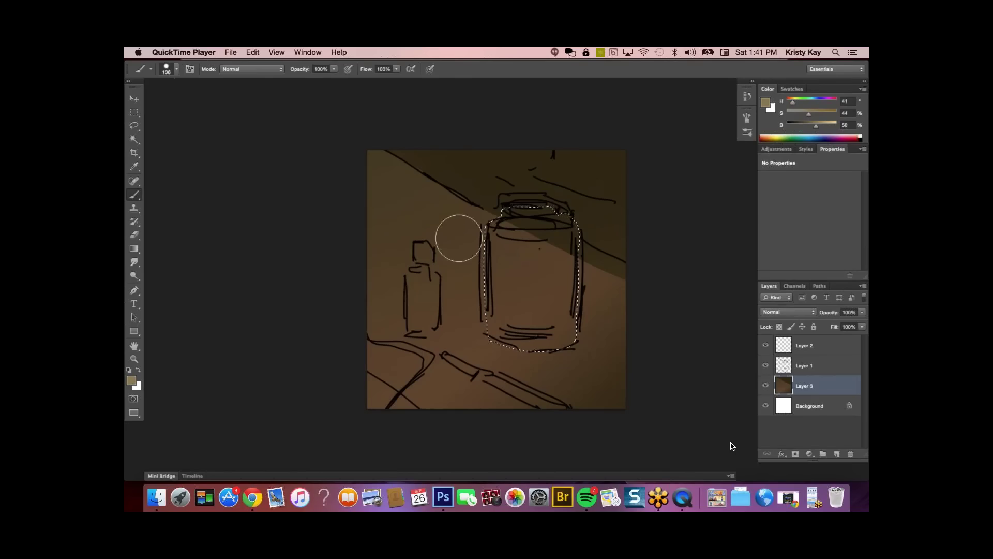
click(838, 454)
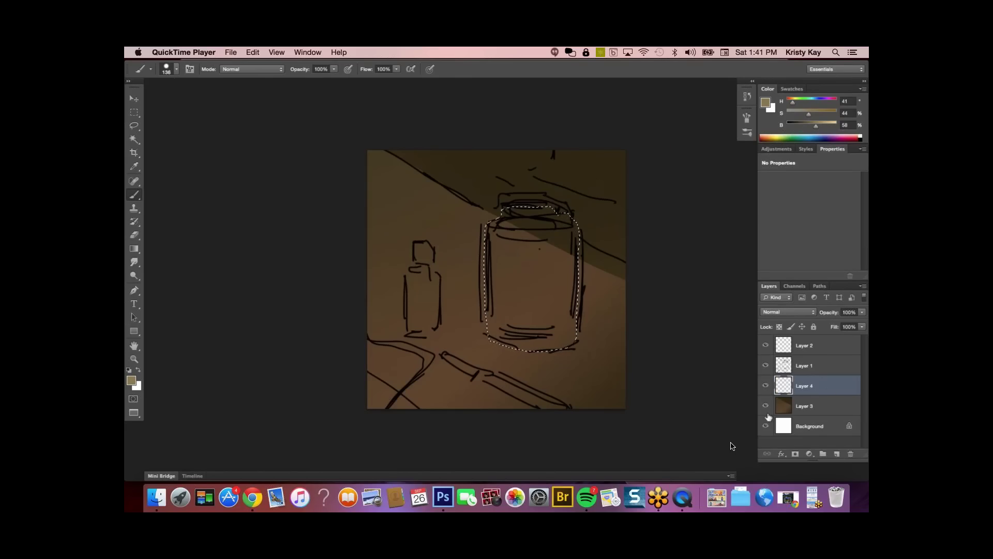
click(506, 272)
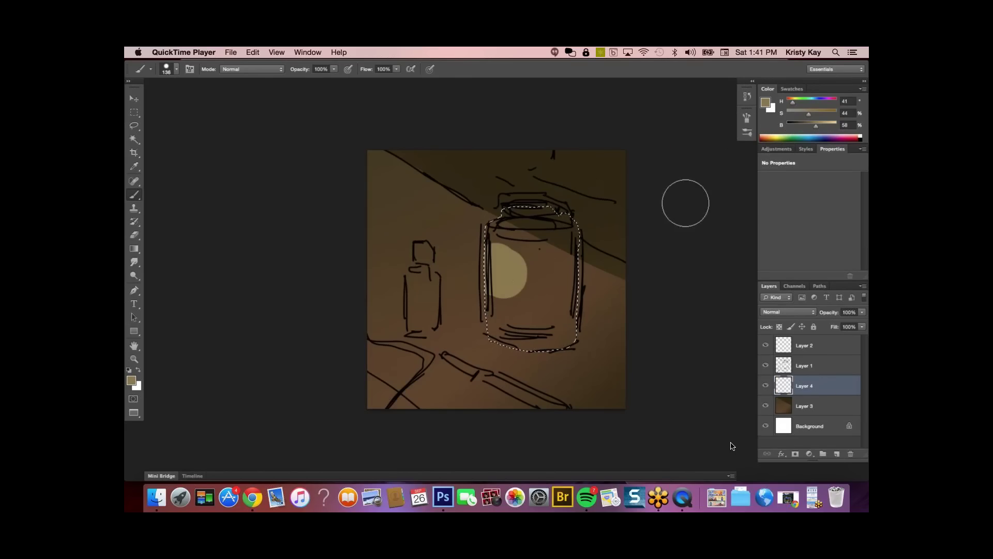
alt+click(550, 277)
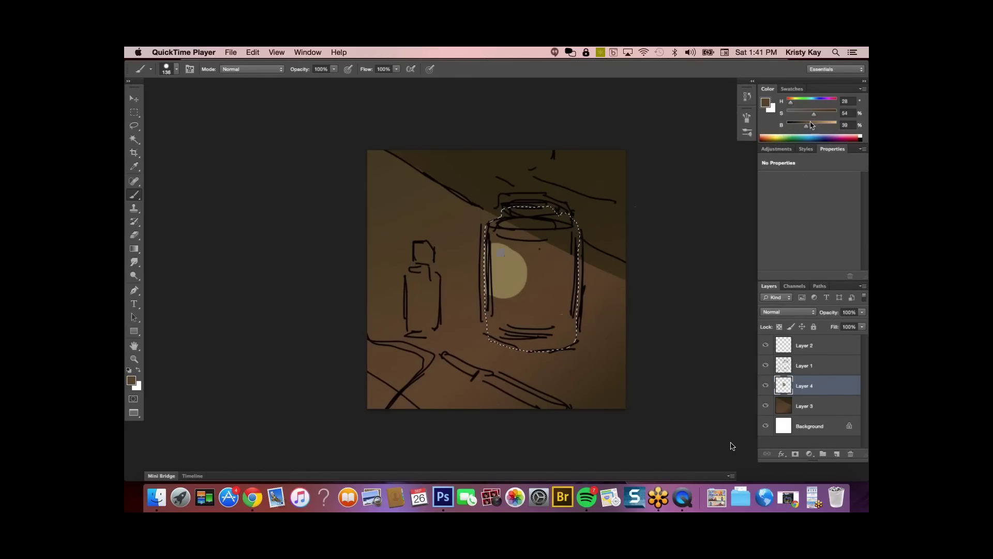
drag(815, 127, 786, 102)
click(509, 261)
key(ctrl+z)
alt+click(508, 281)
mouse_move(814, 113)
mouse_down()
mouse_move(817, 124)
mouse_move(793, 102)
mouse_up()
drag(523, 290, 494, 239)
click(134, 249)
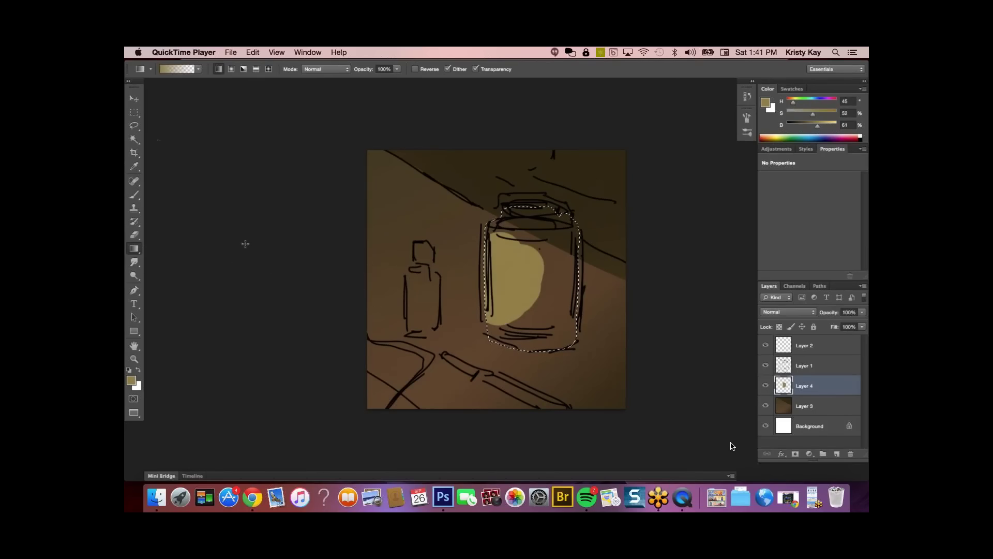
key(alt+BackSpace)
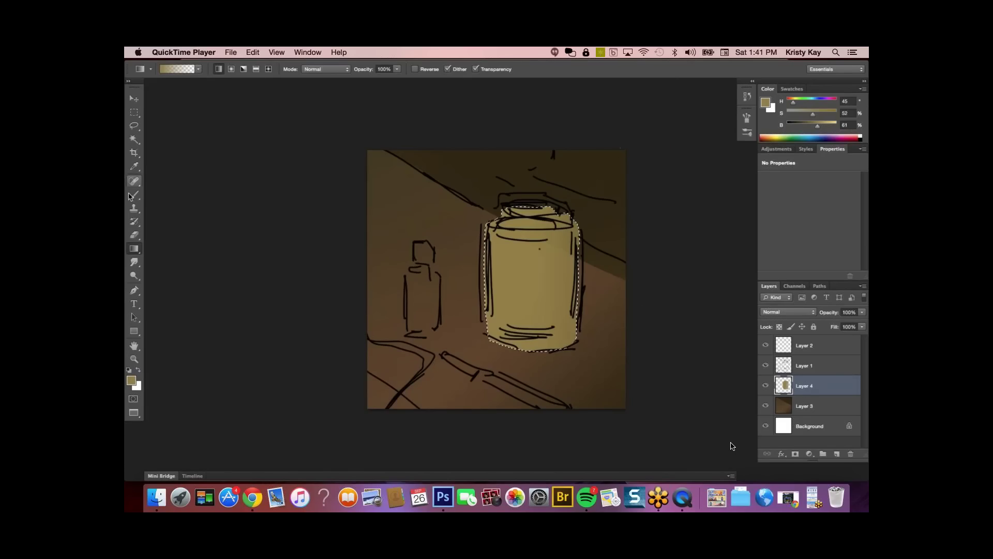
- Paint a dark reddish-brown band across the jar's base, then shrink the brush to 50
key(b)
mouse_move(811, 122)
mouse_down()
mouse_move(790, 105)
mouse_move(821, 114)
mouse_up()
click(836, 103)
mouse_move(483, 328)
mouse_down()
mouse_move(549, 365)
mouse_move(517, 358)
mouse_move(587, 345)
mouse_up()
key(bracketleft)
key(bracketleft)
key(bracketleft)
key(bracketleft)
key(bracketleft)
key(bracketleft)
key(bracketleft)
- With transparency locked, repaint the jar's base in a brighter, more saturated red
key(super+d)
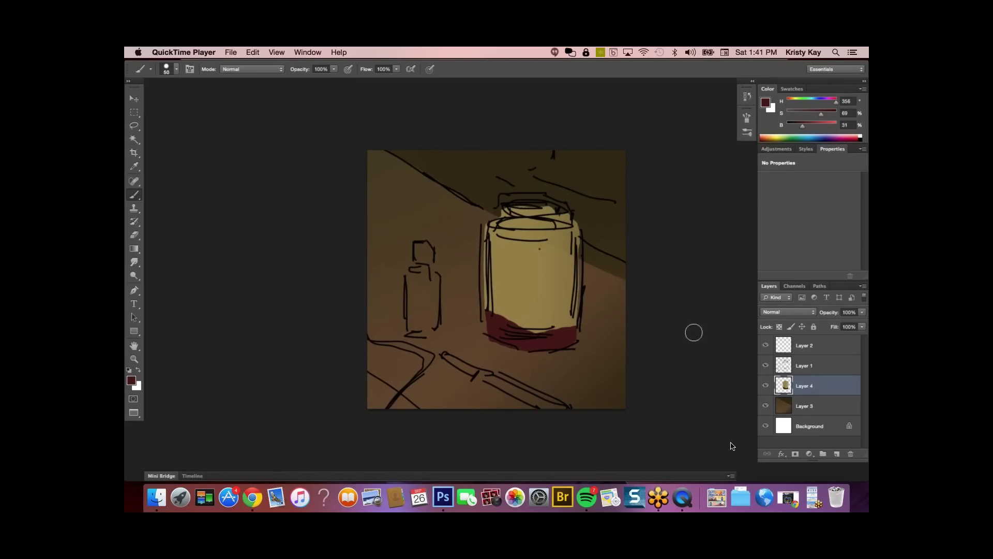
click(780, 327)
drag(813, 130, 827, 115)
drag(817, 127, 821, 129)
drag(497, 325, 568, 327)
click(135, 126)
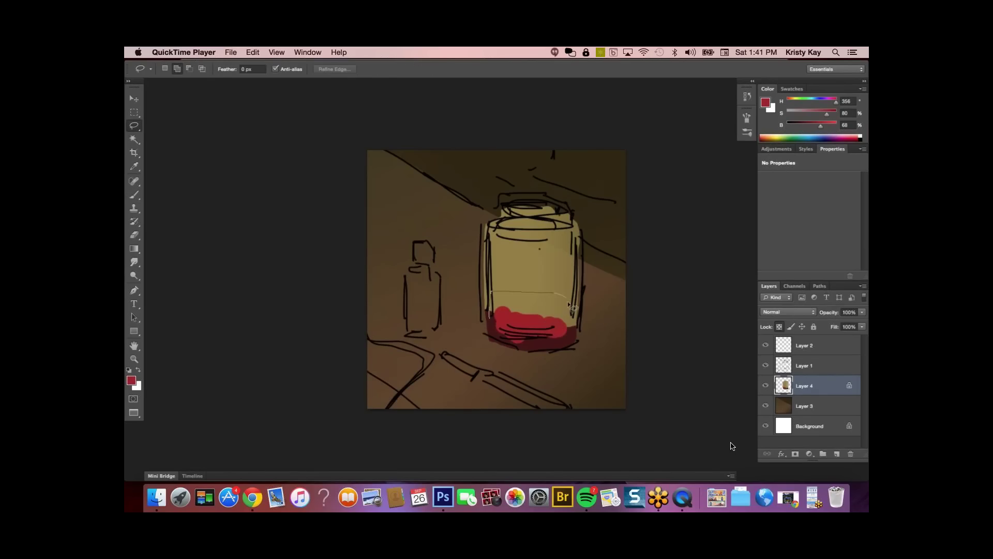
mouse_move(562, 339)
mouse_down()
mouse_move(520, 336)
mouse_move(492, 315)
mouse_up()
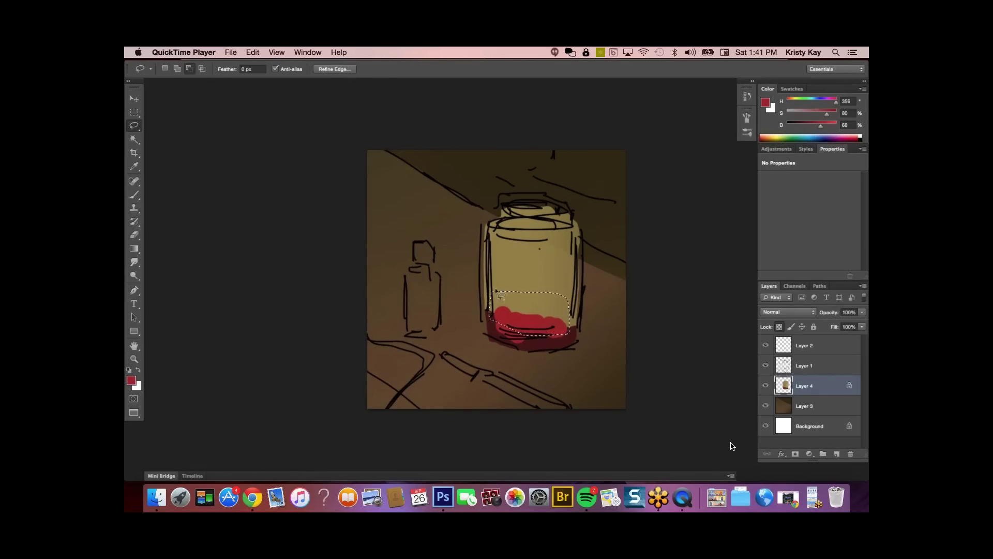
click(135, 249)
drag(636, 319, 645, 318)
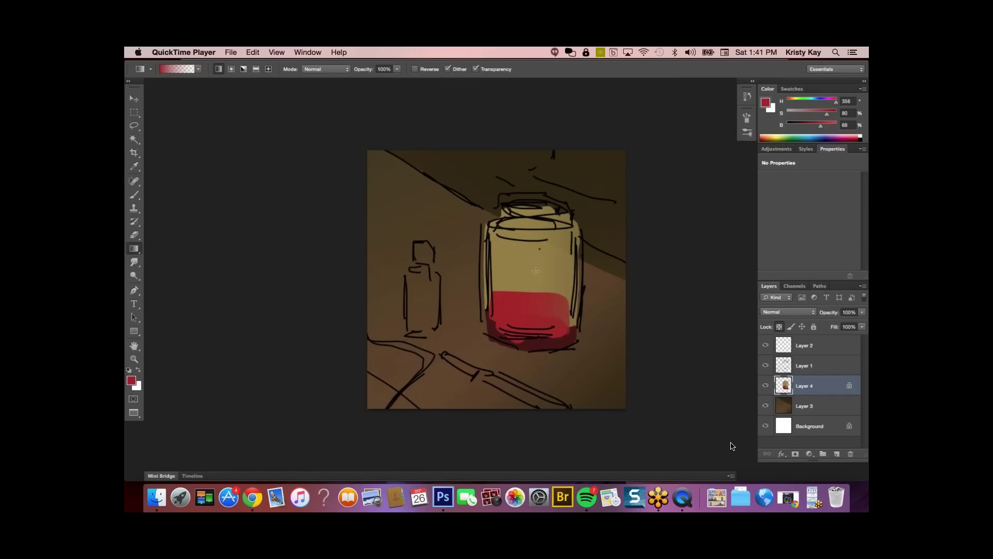
key(ctrl+d)
- Lasso the jar's upper glass and apply a brown gradient sampled from the painting
click(134, 125)
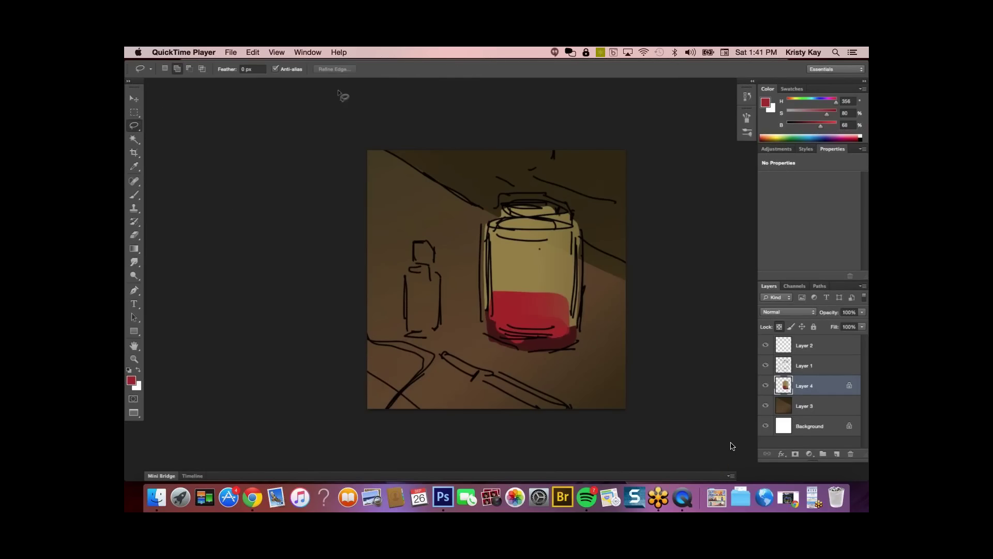
drag(577, 244, 576, 300)
mouse_move(502, 282)
mouse_down()
mouse_move(497, 239)
mouse_move(573, 236)
mouse_up()
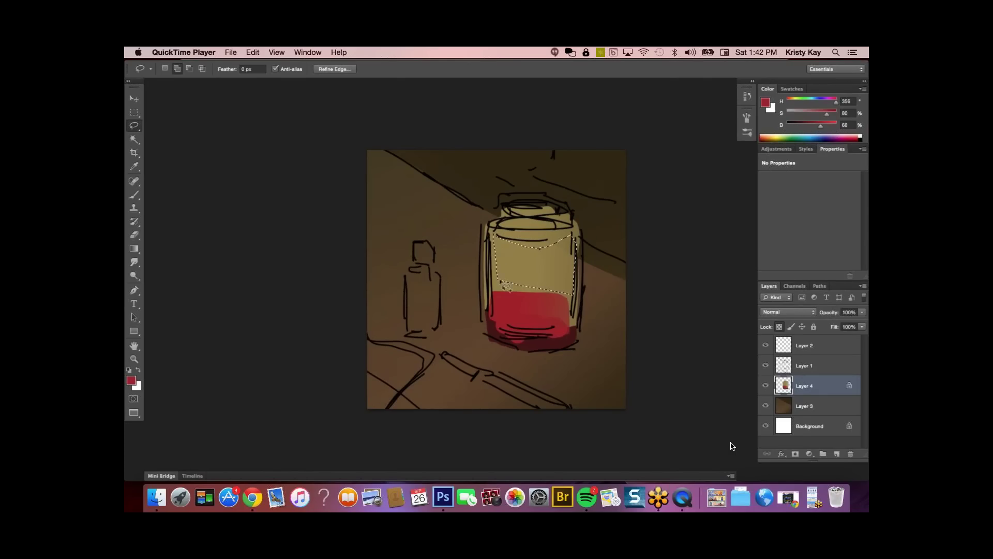
mouse_move(500, 296)
shift+mouse_down()
mouse_move(574, 311)
mouse_move(573, 293)
shift+mouse_up()
click(134, 248)
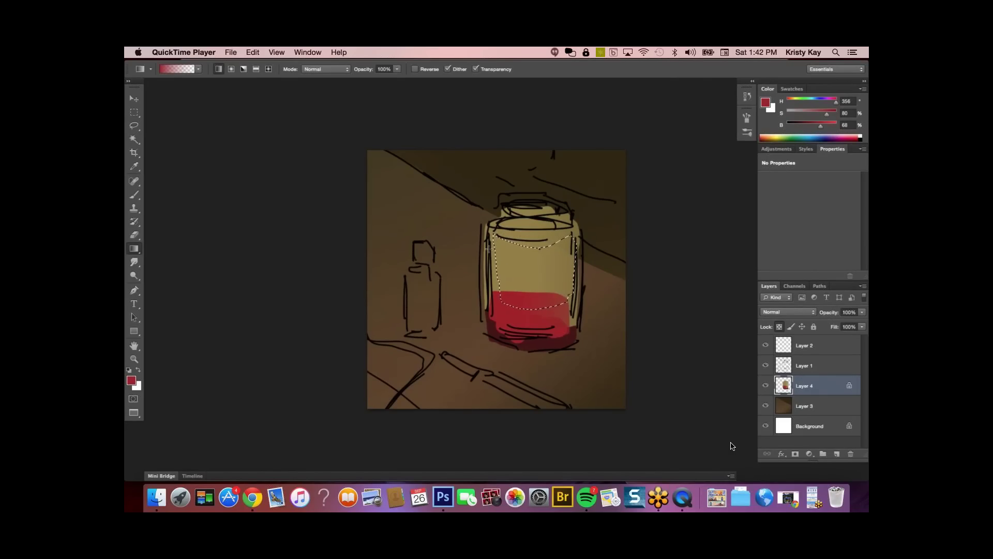
alt+click(600, 287)
drag(517, 281, 516, 283)
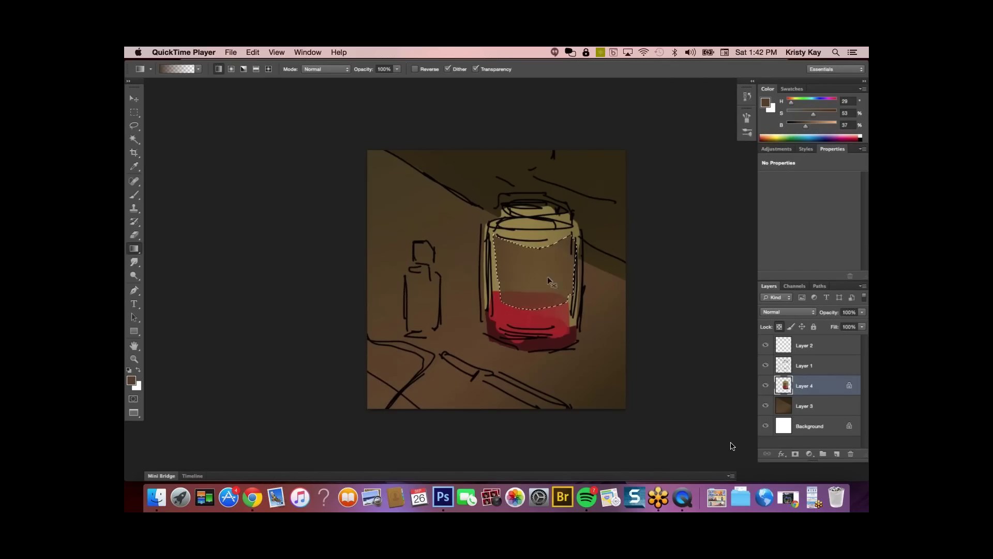
- Apply a warmer, lighter tan gradient over the jar selection and deselect it
alt+click(501, 272)
click(795, 104)
drag(813, 115, 820, 115)
drag(818, 126, 820, 127)
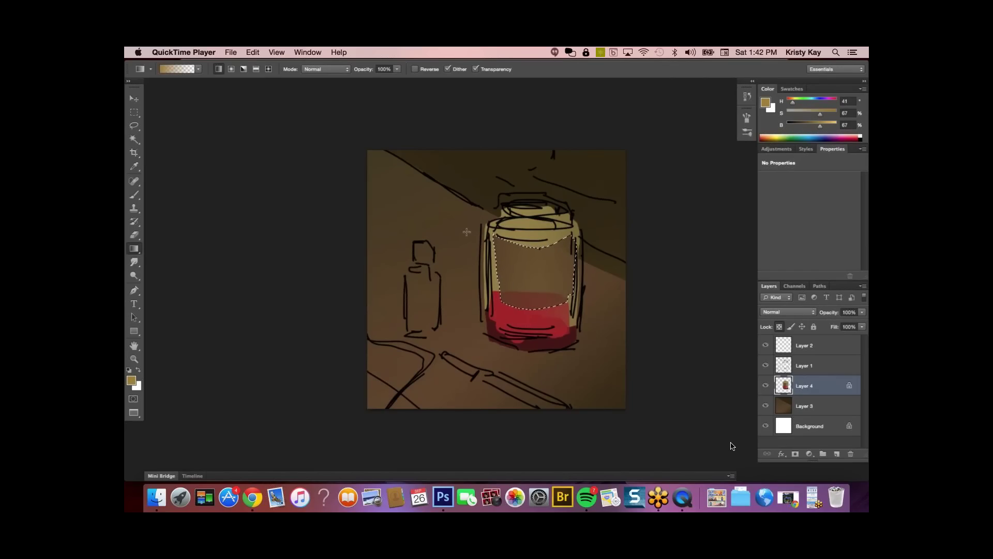
drag(545, 275, 543, 290)
key(ctrl+d)
click(134, 195)
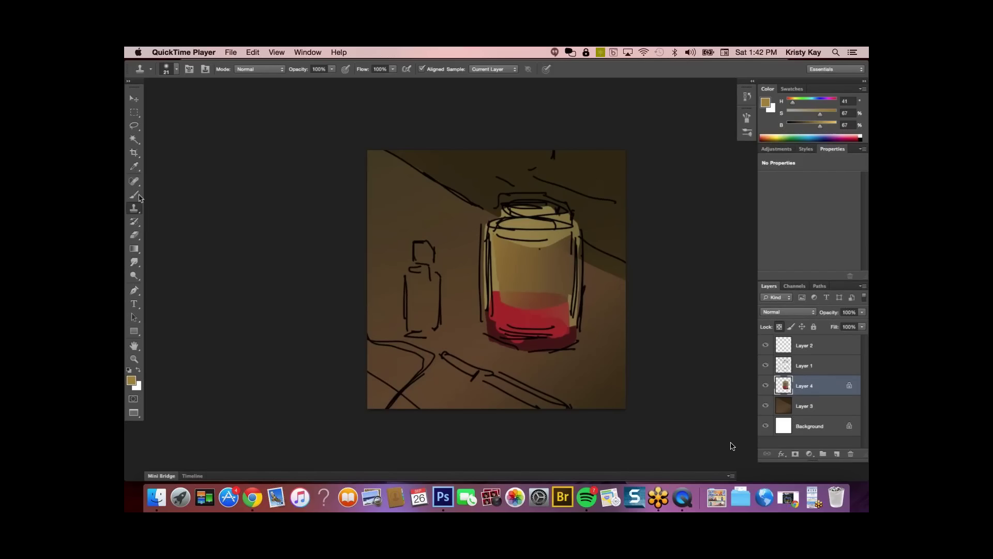
- Lasso the small bottle and mix a brighter, more saturated maroon paint colour
click(134, 112)
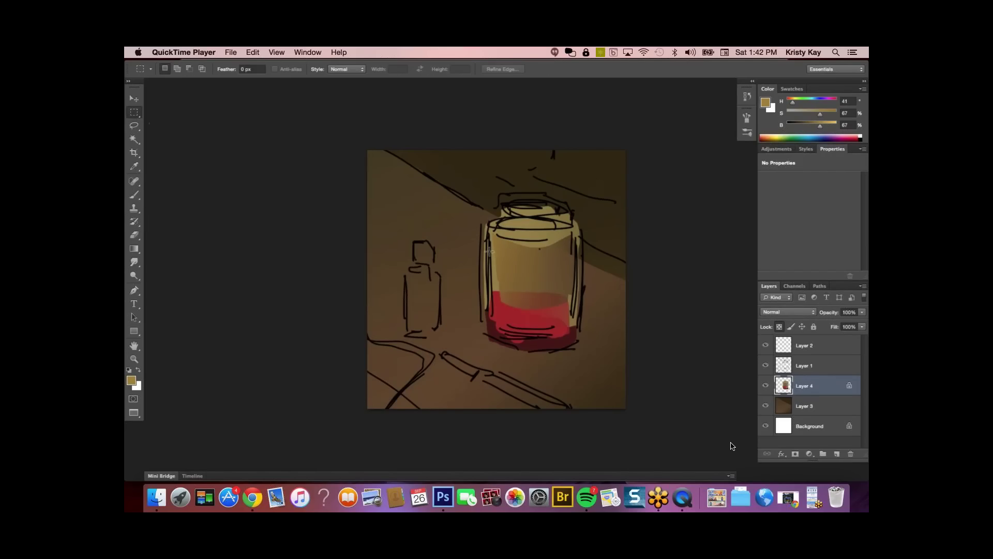
click(134, 125)
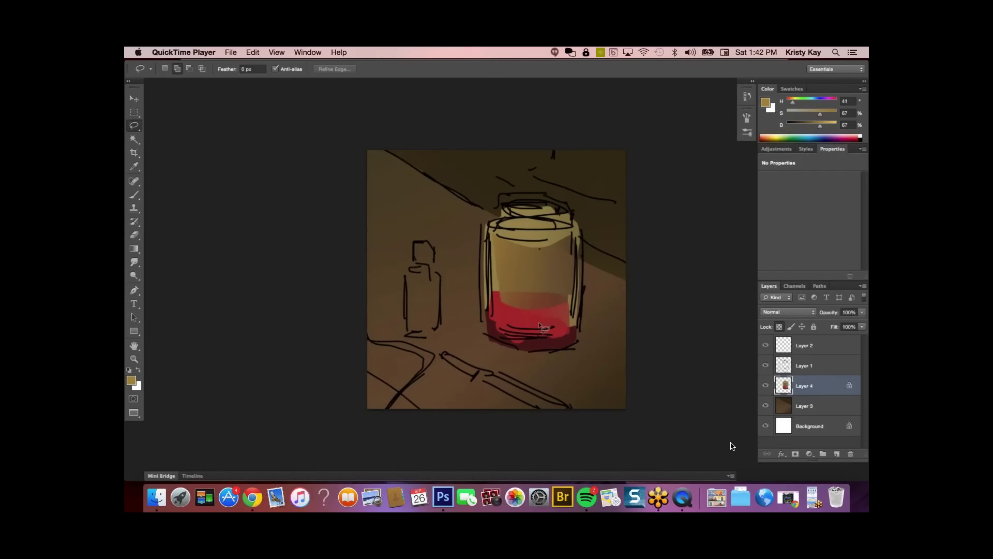
mouse_move(406, 329)
mouse_down()
mouse_move(409, 272)
mouse_move(426, 240)
mouse_move(439, 283)
mouse_move(430, 335)
mouse_move(407, 330)
mouse_up()
click(134, 249)
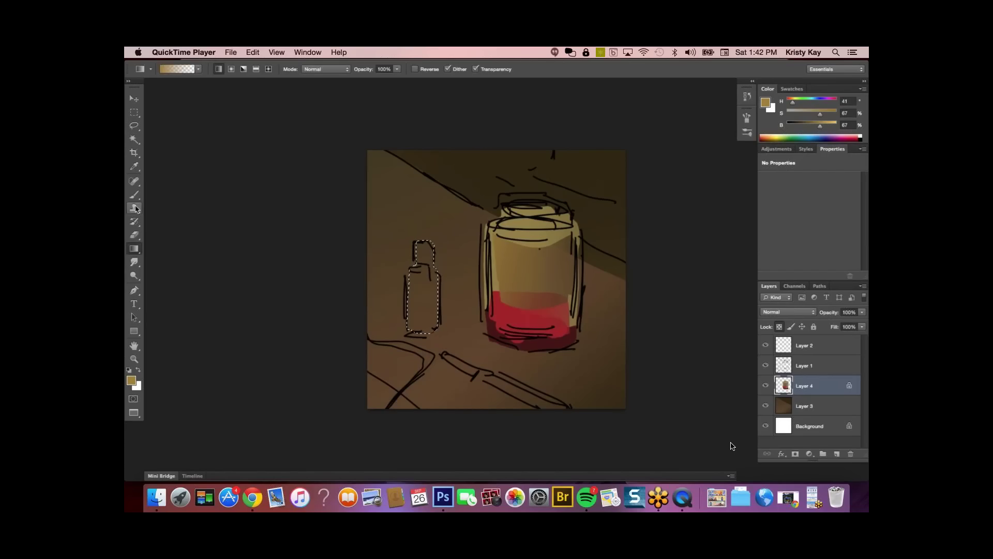
click(134, 194)
alt+click(436, 295)
drag(805, 126, 837, 103)
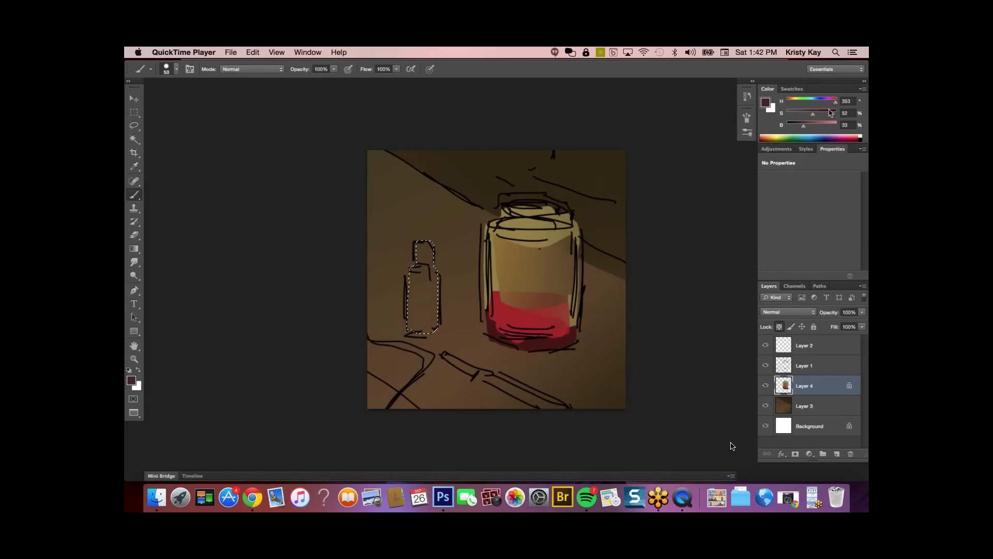
click(818, 113)
drag(814, 121, 809, 129)
- On new Layer 5, brush purple paint into the bottle selection
key(super+d)
click(837, 454)
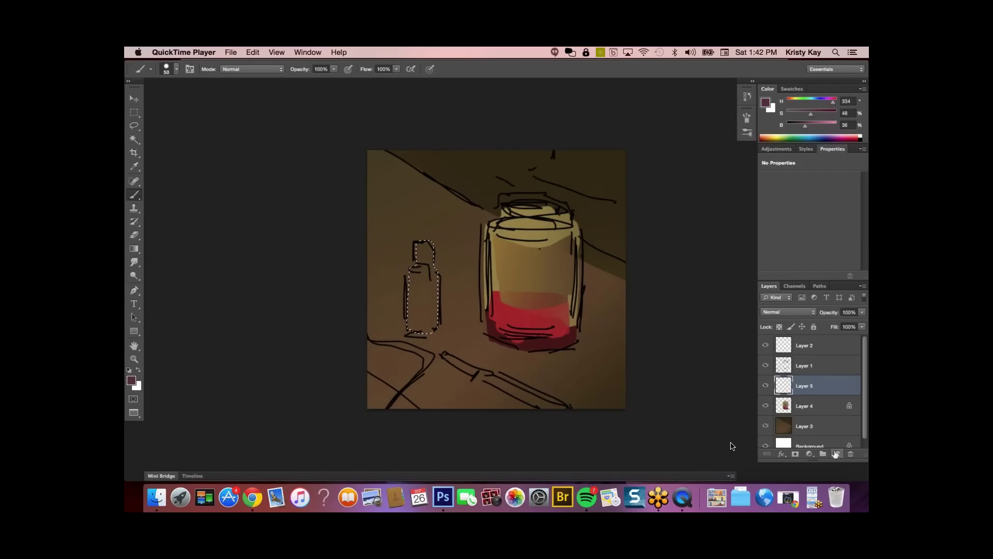
key(super+shift+d)
drag(406, 251, 428, 235)
drag(429, 293, 435, 324)
drag(833, 102, 837, 102)
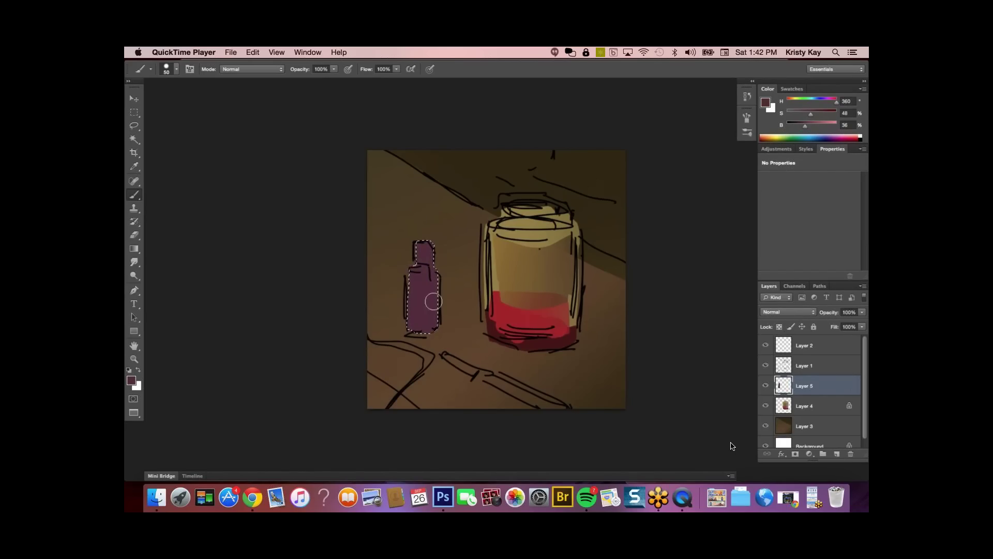
mouse_move(419, 265)
mouse_down()
mouse_move(406, 324)
mouse_move(421, 248)
mouse_up()
- Repaint the bottle an even pinkish purple at 70% opacity, then deselect and restore full opacity
alt+click(455, 291)
key(7)
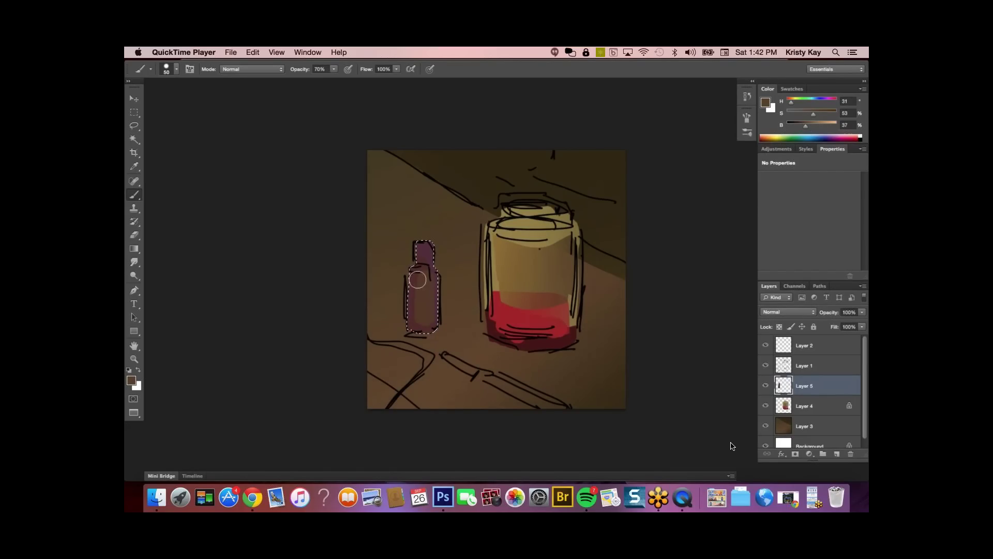
alt+click(417, 274)
drag(436, 260, 423, 310)
alt+click(435, 279)
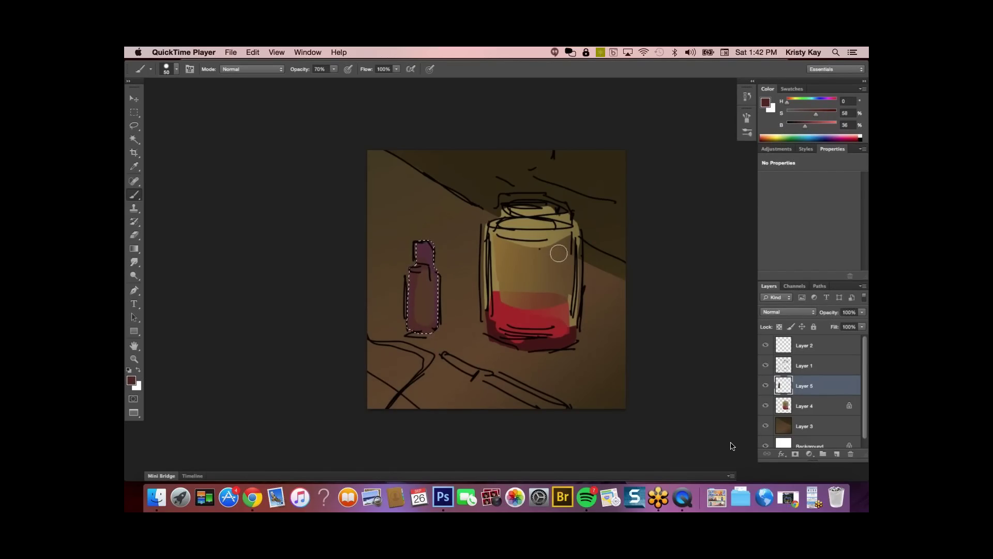
key(bracketleft)
key(bracketleft)
key(ctrl+d)
key(0)
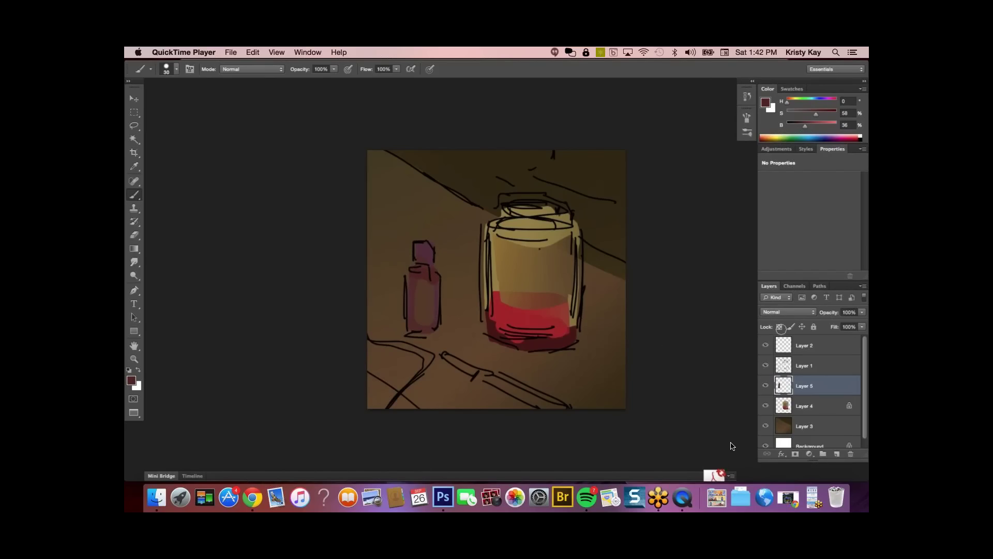
- Paint the bottle cap near black and hide the line-art sketch layer
key(slash)
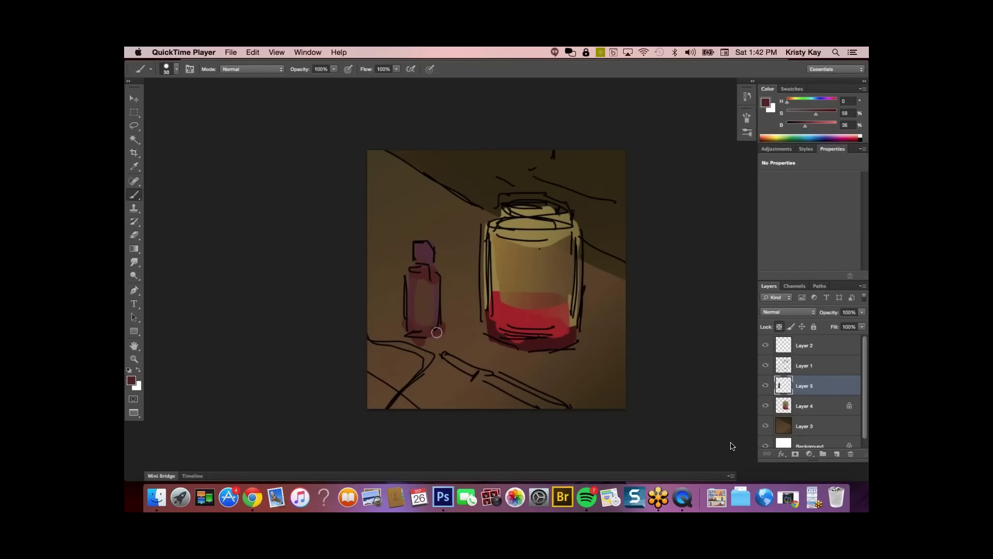
click(781, 327)
click(797, 126)
click(796, 113)
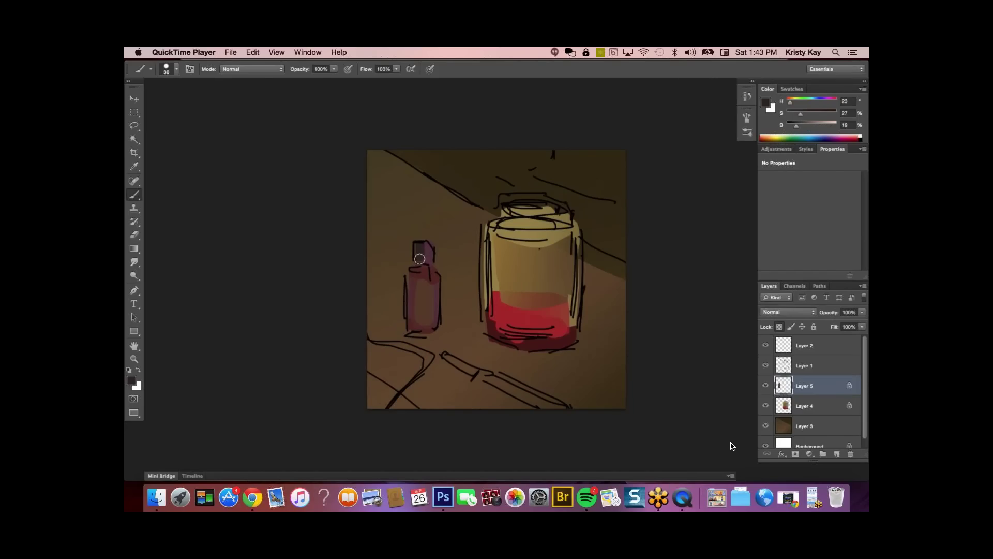
click(790, 126)
drag(415, 259, 423, 240)
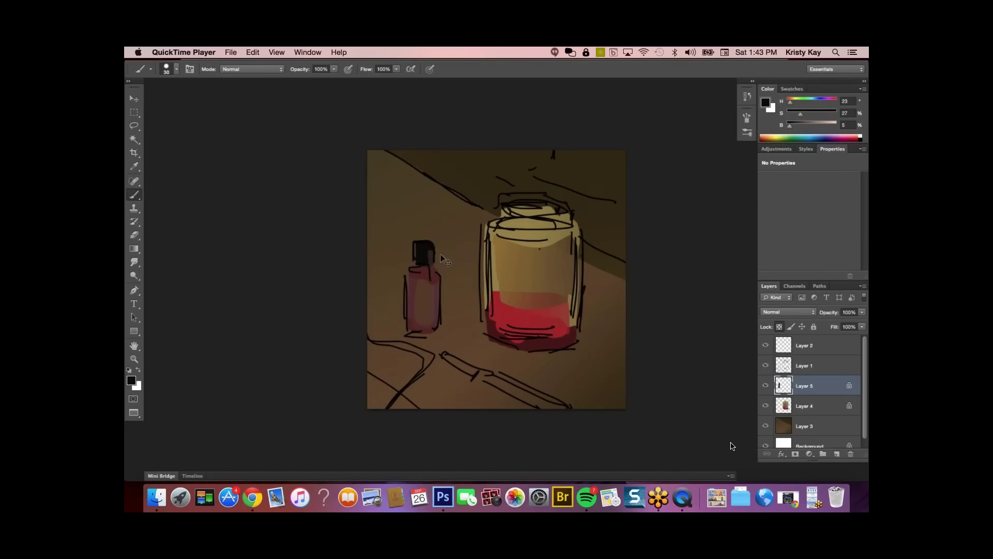
alt+click(435, 253)
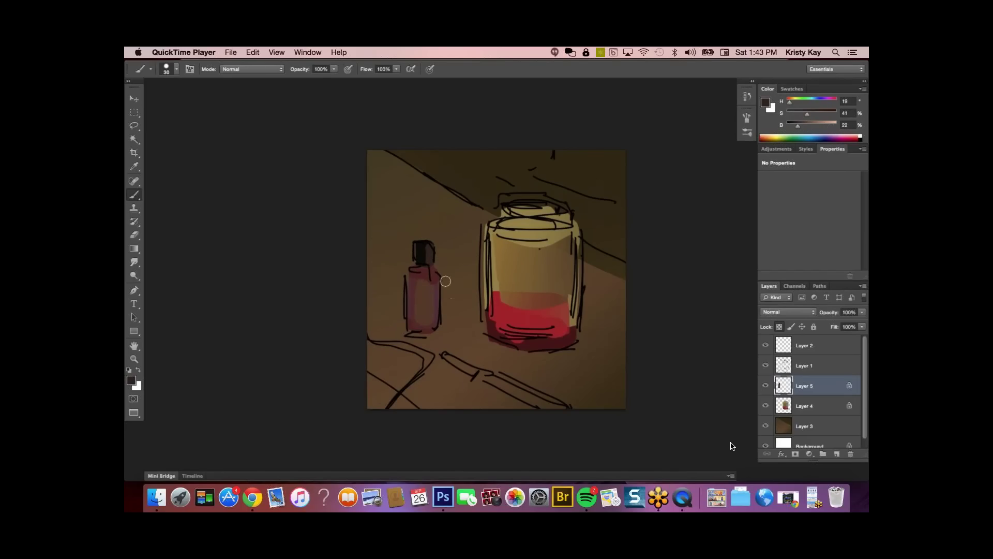
click(766, 366)
- Lasso the jar lid on Layer 4, set a tan at 60 saturation, and play at 2x
click(766, 366)
click(135, 125)
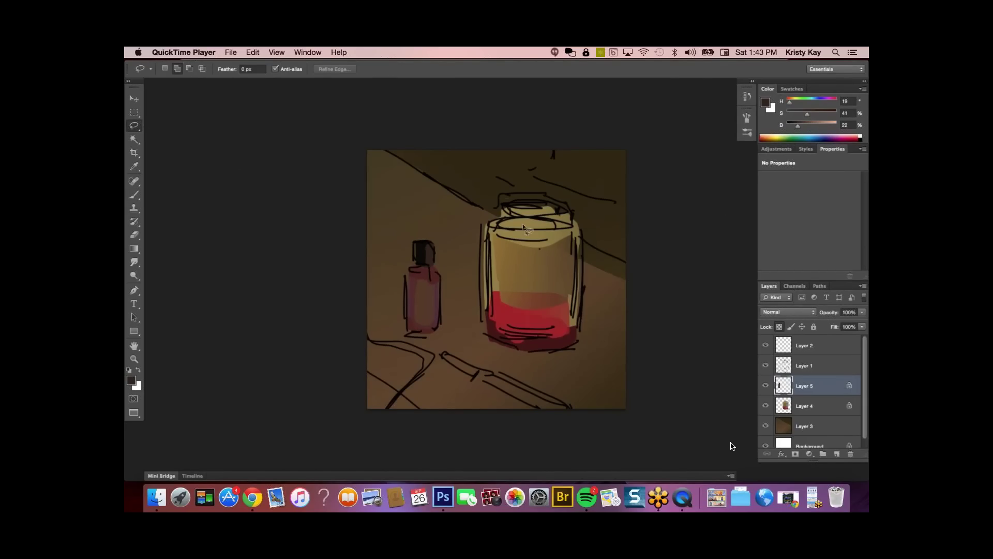
mouse_move(500, 202)
mouse_down()
mouse_move(571, 203)
mouse_move(511, 207)
mouse_move(528, 219)
mouse_move(570, 216)
mouse_up()
click(800, 408)
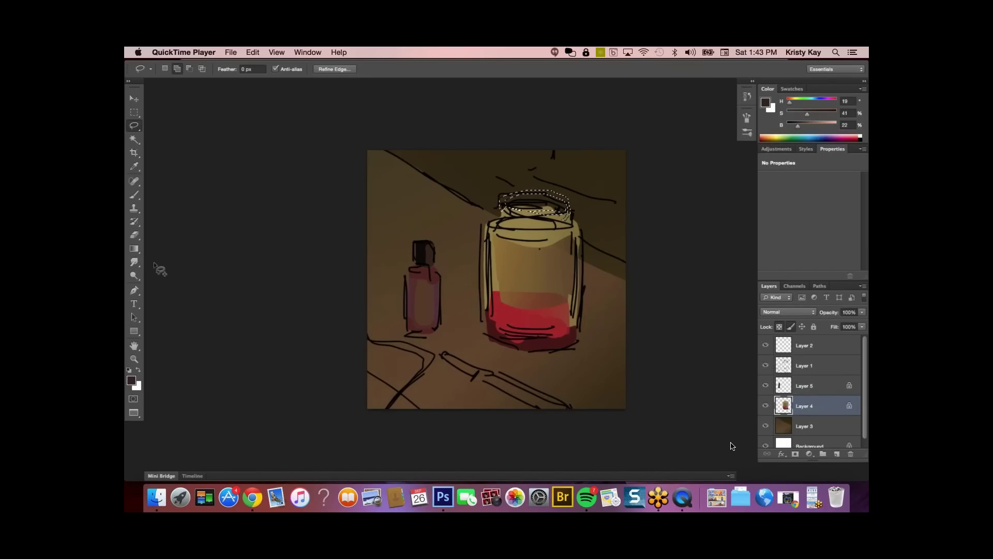
click(137, 250)
alt+click(567, 216)
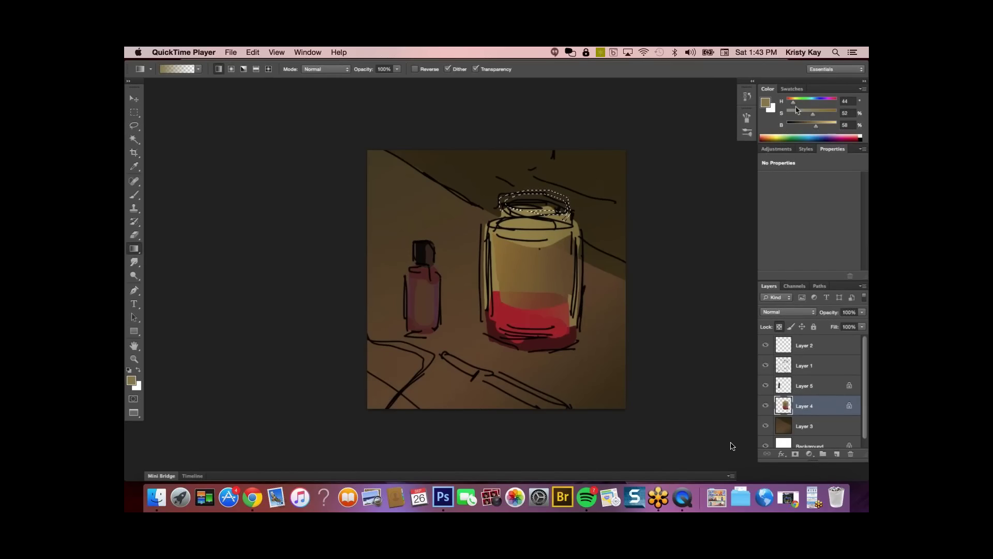
drag(816, 116, 817, 114)
mouse_move(657, 365)
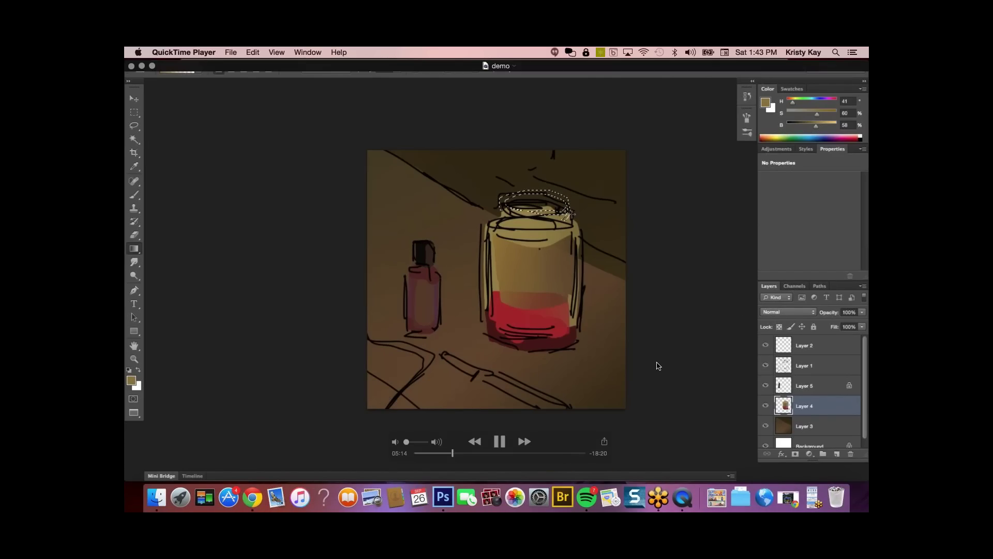
click(524, 441)
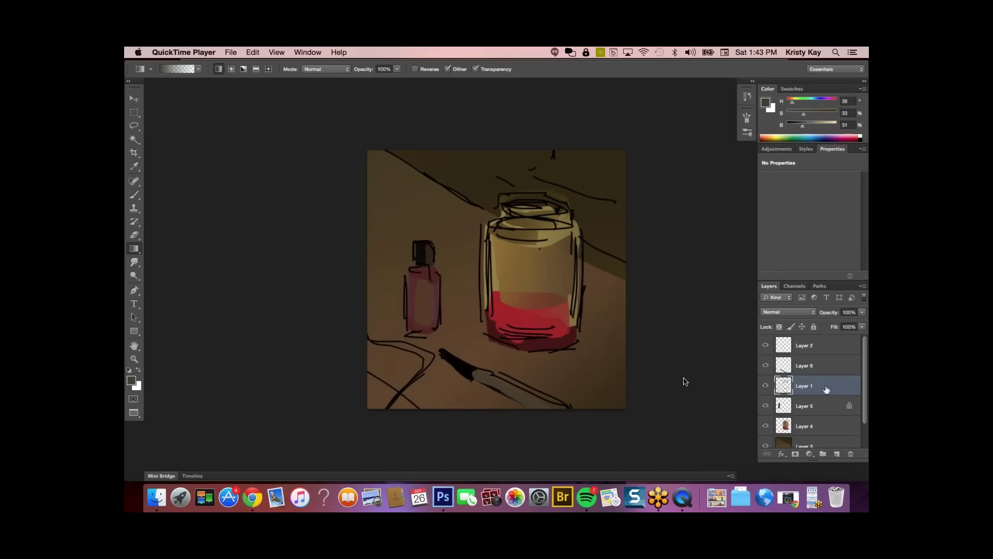
mouse_move(638, 375)
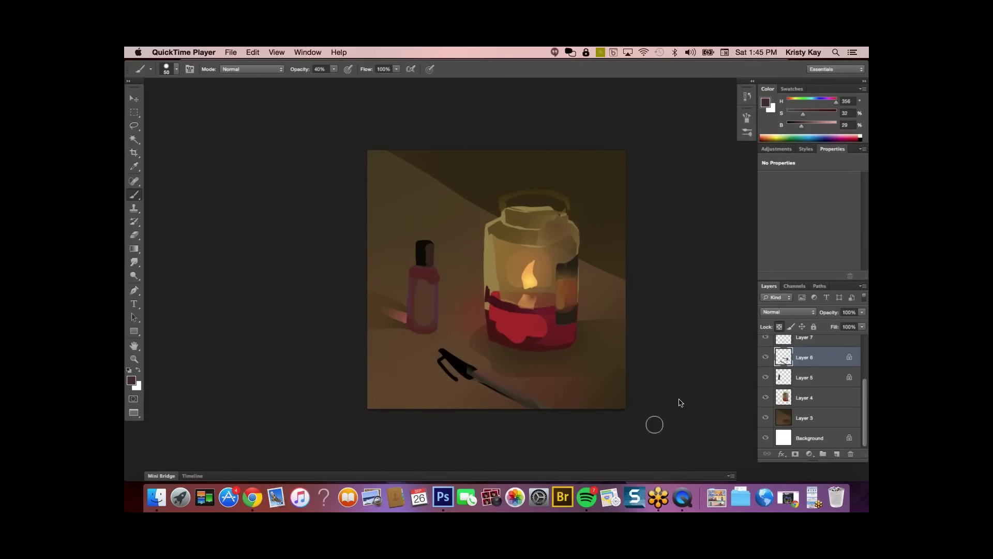
mouse_move(643, 430)
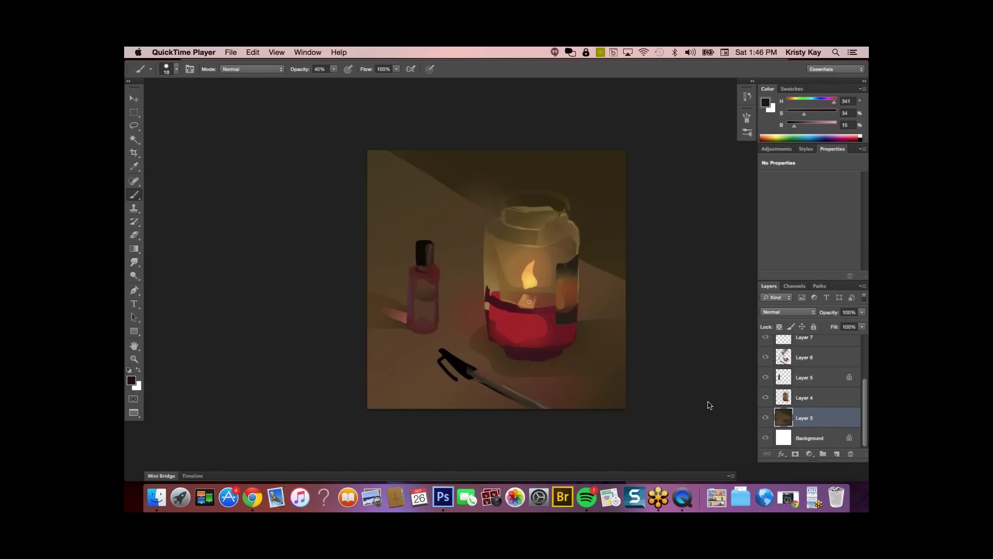
alt+click(416, 329)
alt+click(409, 331)
alt+click(465, 330)
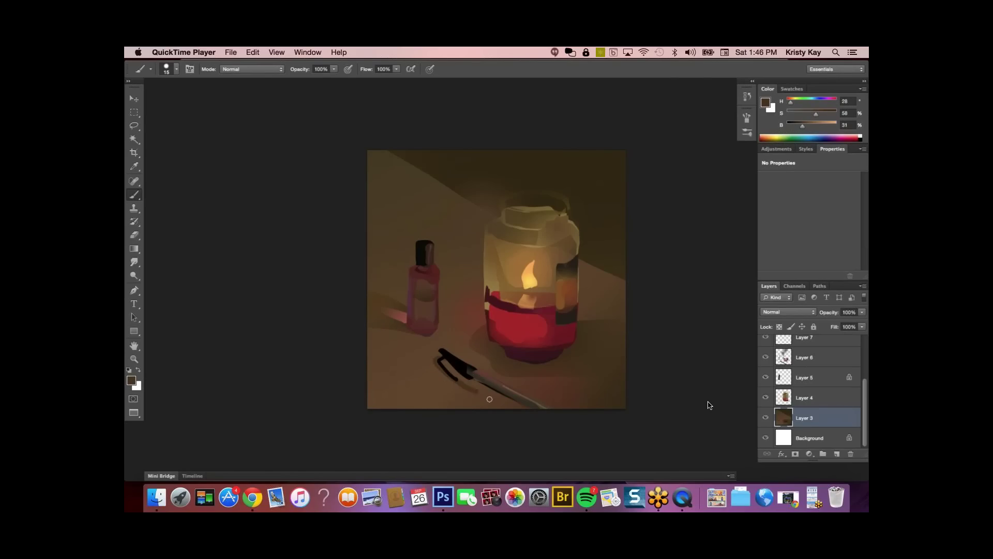
alt+click(448, 366)
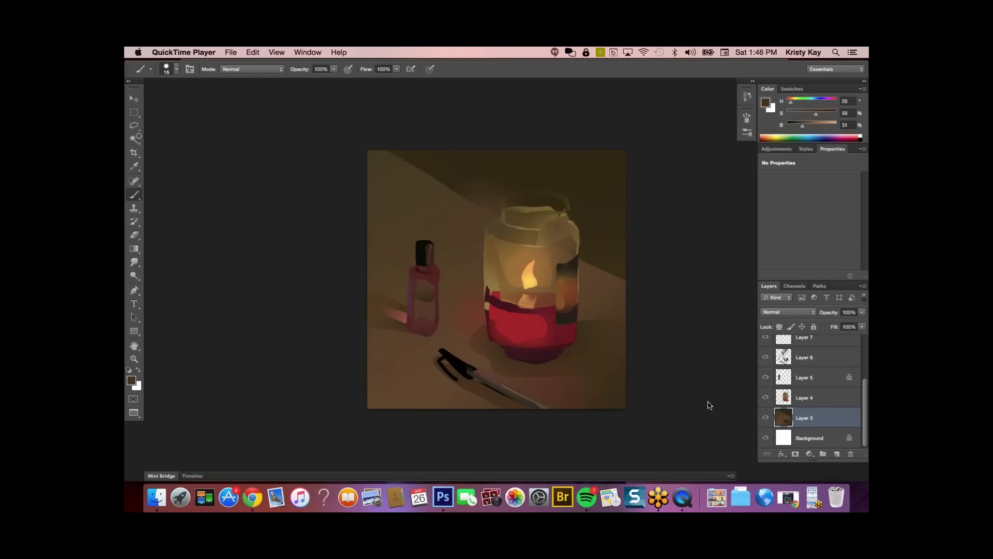
key(l)
key(super+plus)
drag(383, 279, 407, 276)
key(g)
click(819, 116)
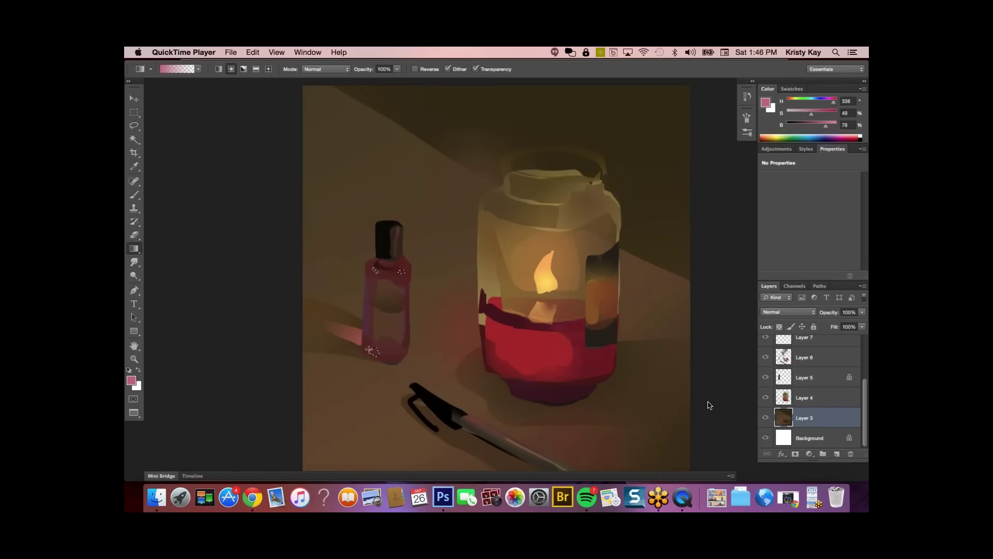
scroll(809, 394, up, 3)
click(804, 406)
click(775, 137)
click(768, 137)
key(b)
alt+click(374, 270)
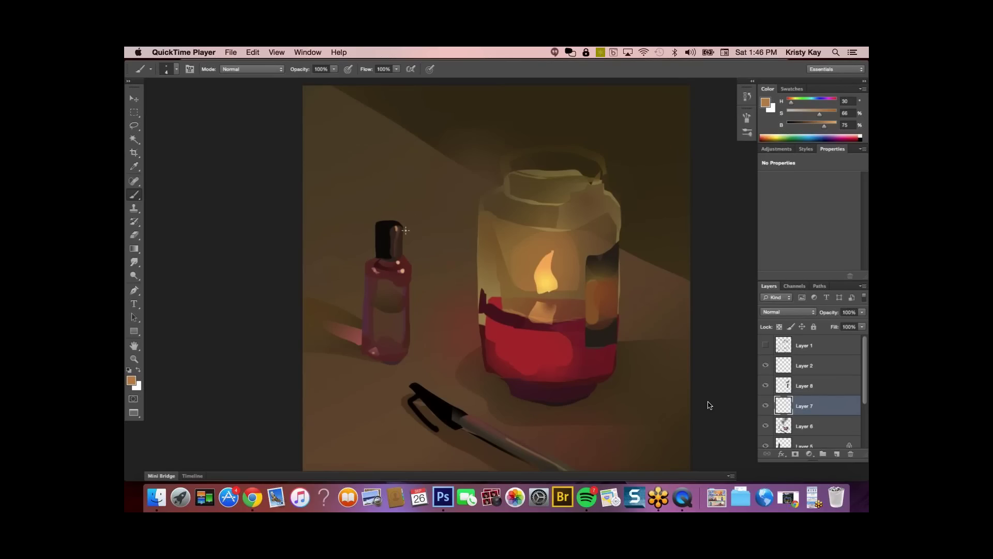
- Stop the demo at 23:13 with 00:21 left, on the near-finished candle jar
mouse_move(647, 460)
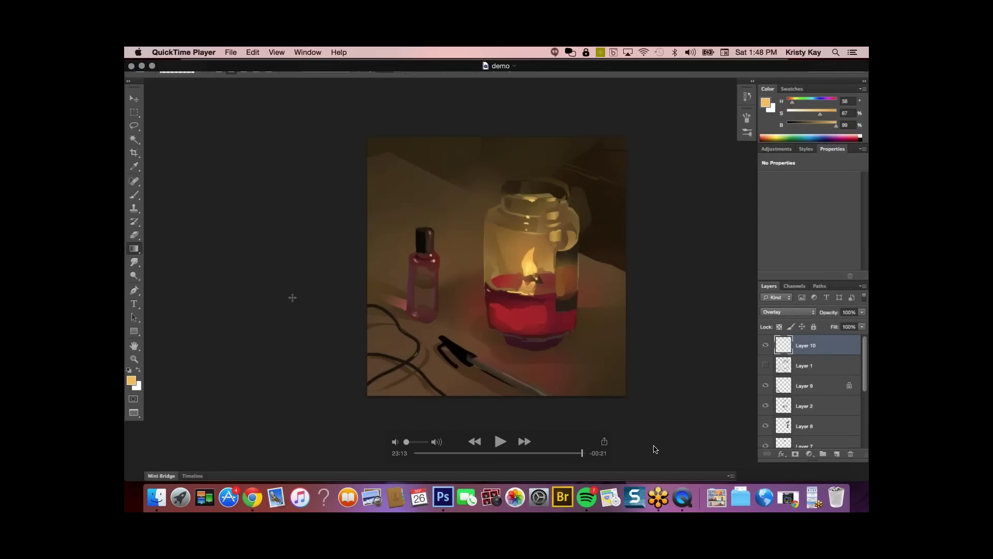
key(space)
- Close the demo video and select IMG_1072.JPG through IMG_1132.JPG in Finder
click(133, 68)
click(148, 78)
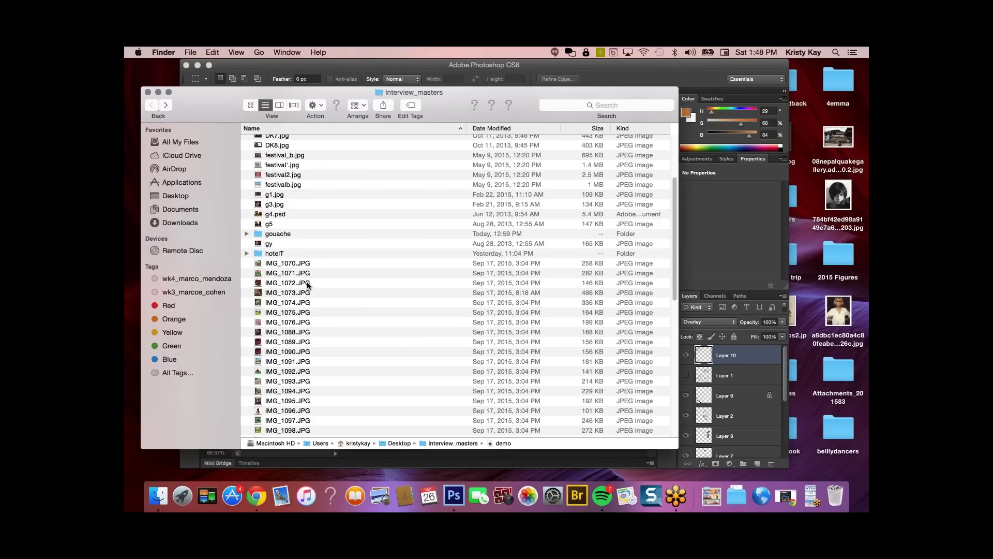
click(309, 283)
scroll(353, 336, down, 15)
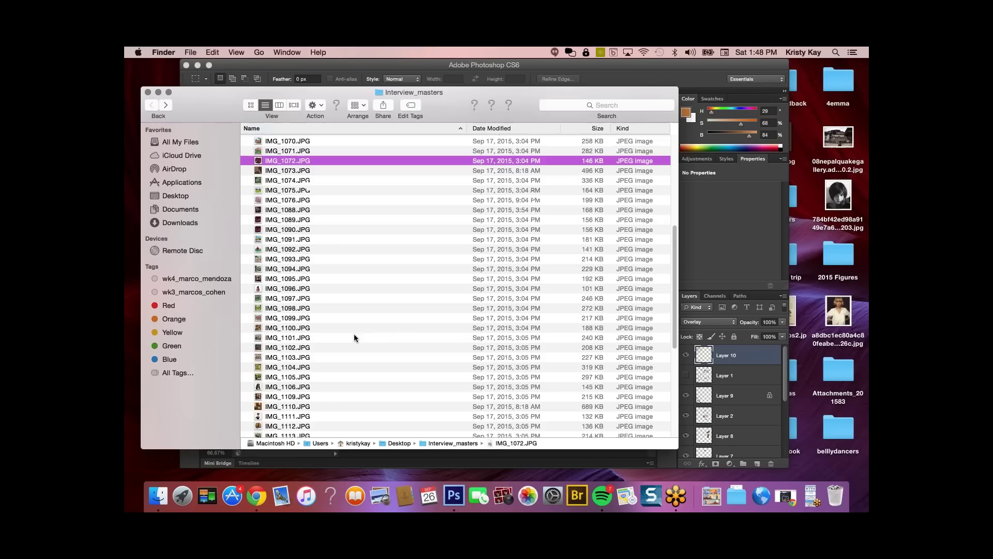
shift+click(298, 403)
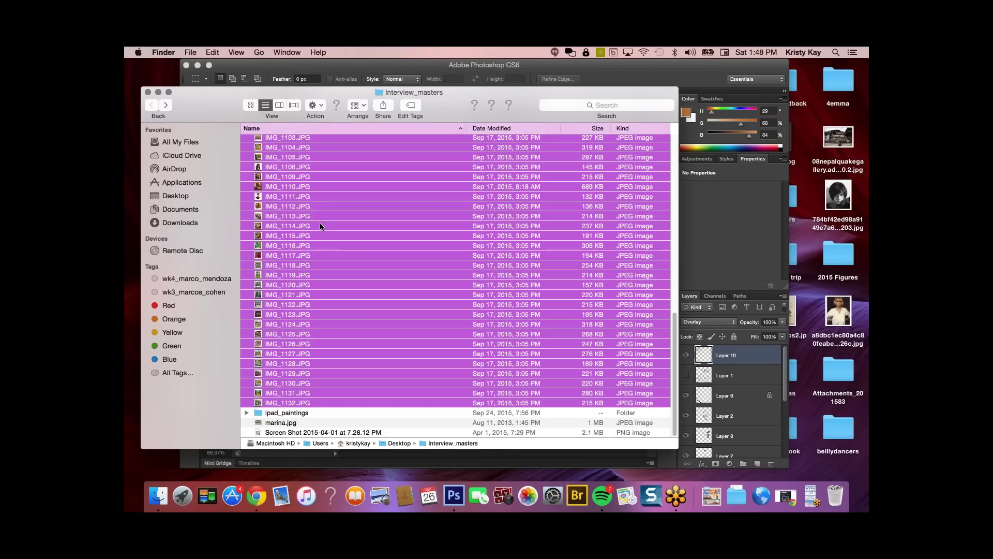
- Toggle Finder full screen and back, then bring up the Open With menu for the 48 images
click(242, 53)
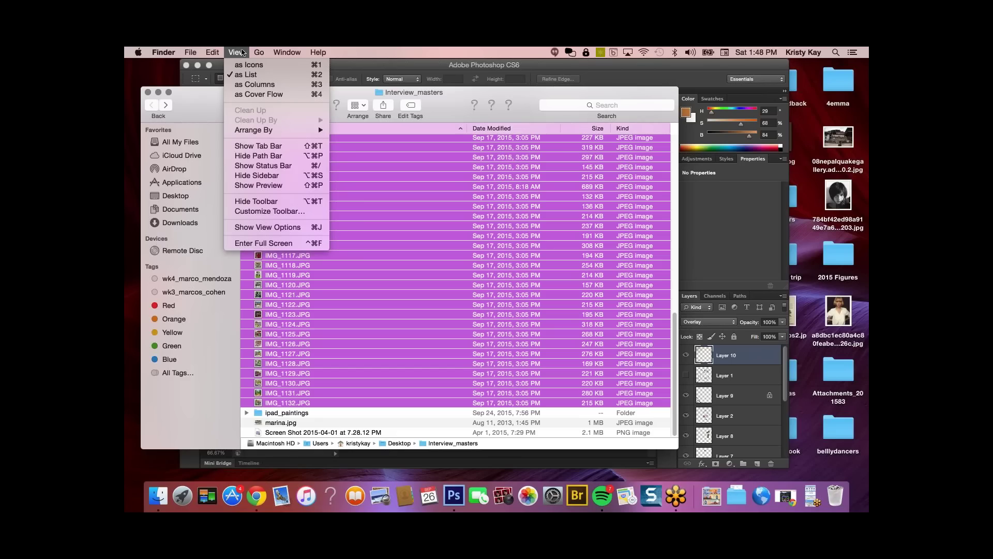
click(264, 243)
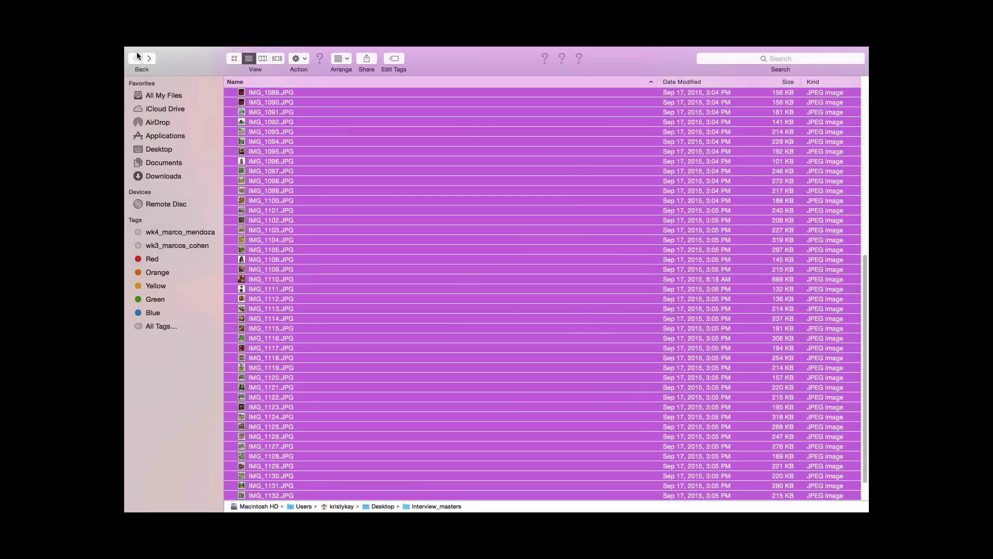
key(ctrl+super+f)
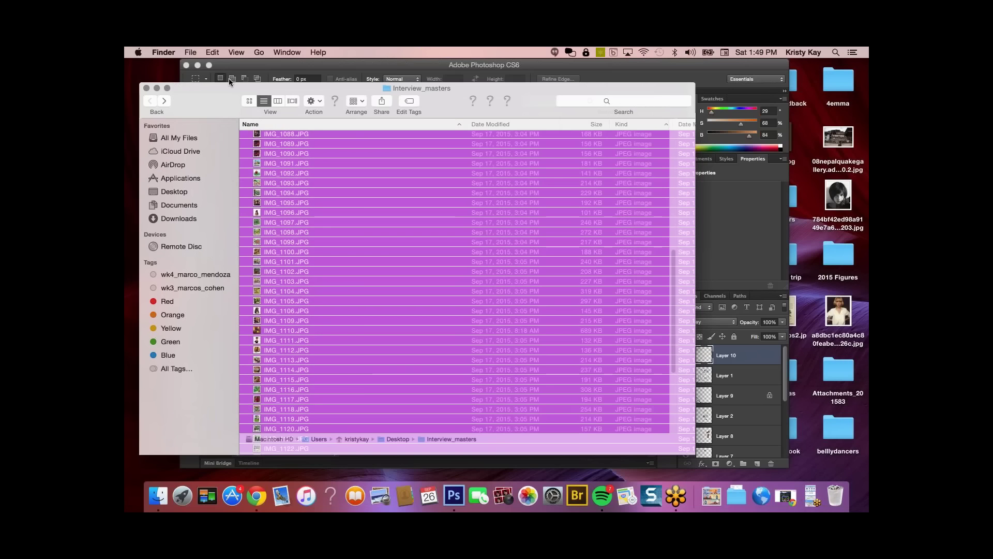
click(236, 53)
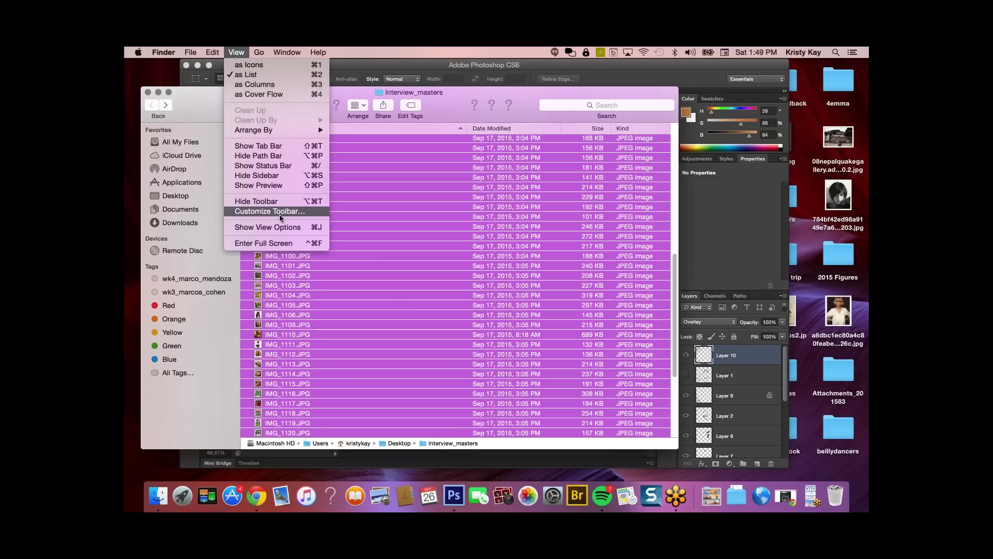
click(245, 74)
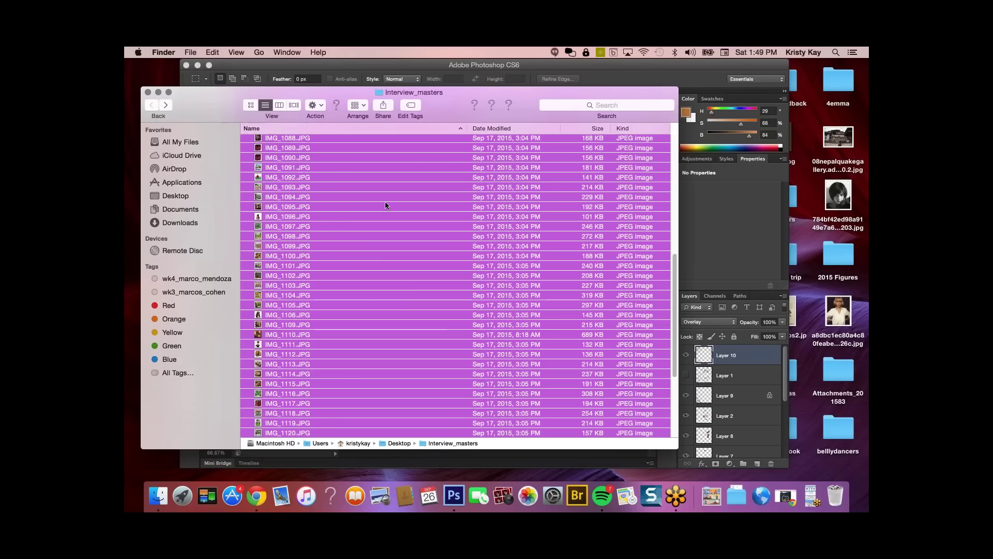
right_click(385, 205)
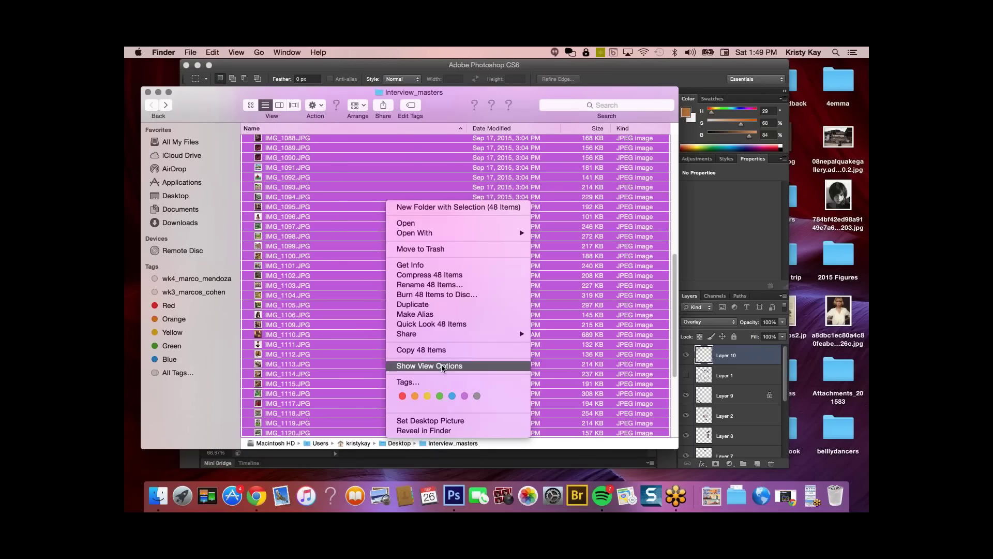
click(332, 193)
scroll(392, 192, up, 5)
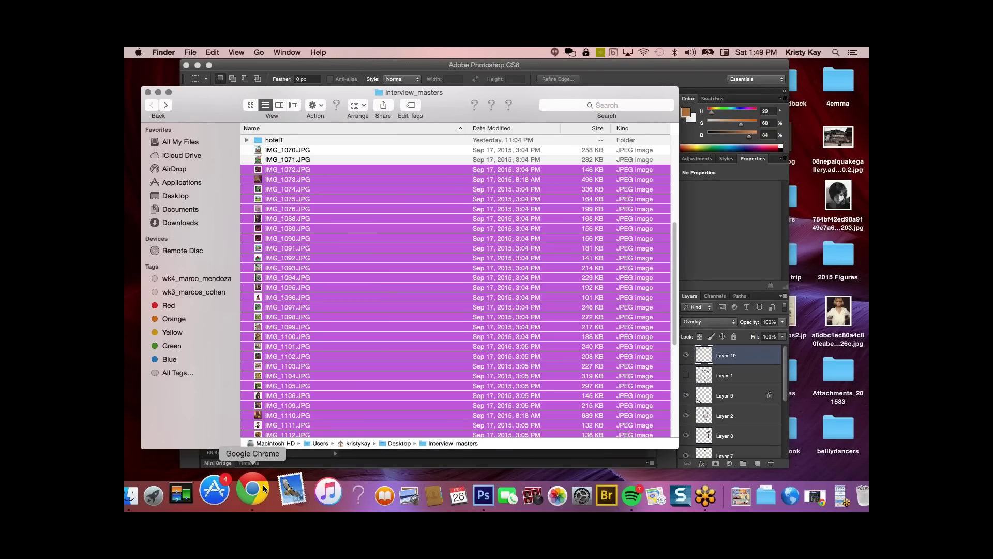
right_click(333, 296)
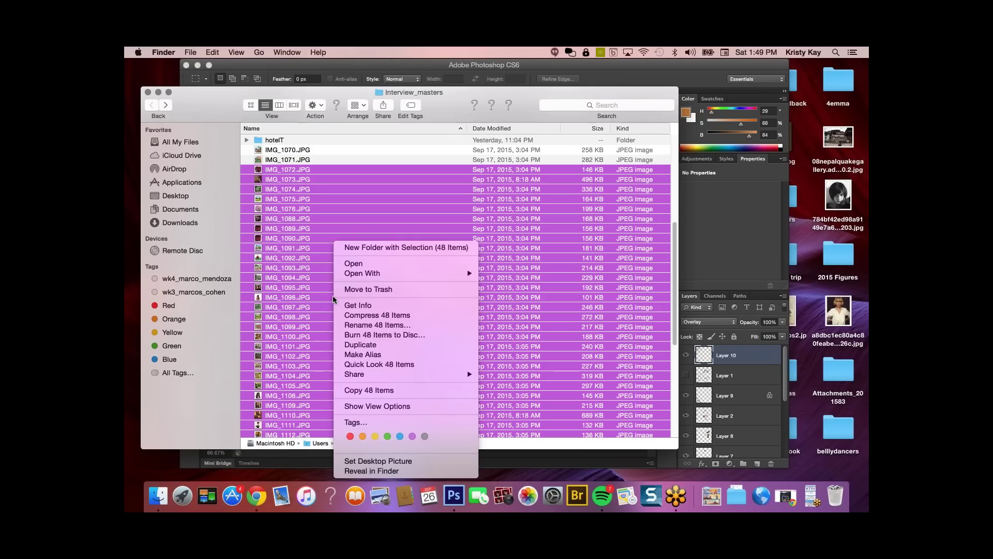
mouse_move(371, 274)
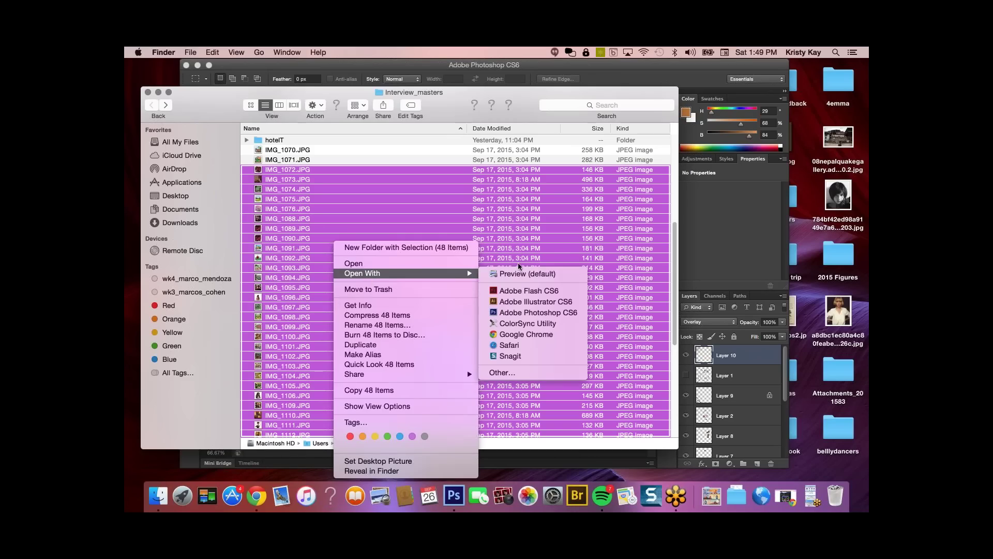
- Open the 48 selected images in Preview and switch to full-screen viewing
click(525, 274)
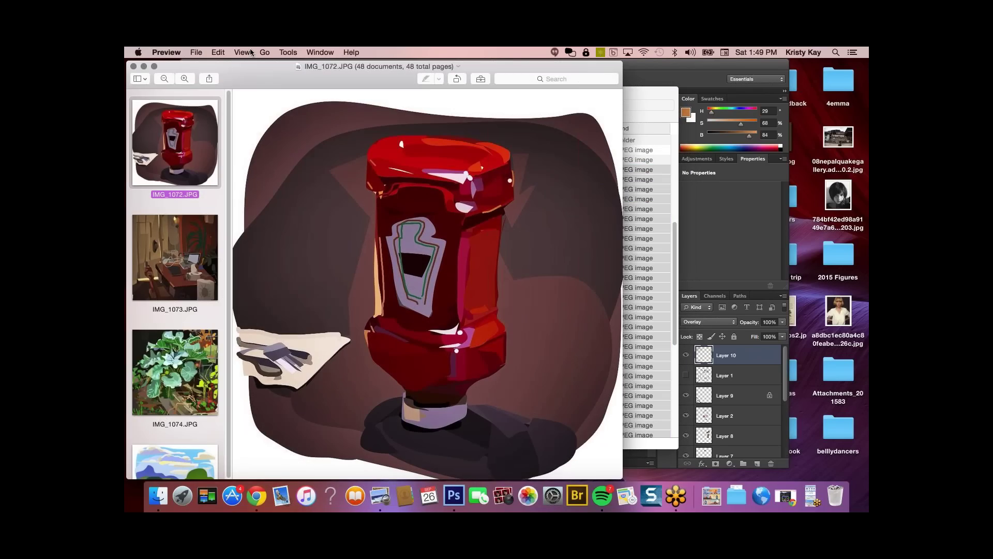
click(242, 52)
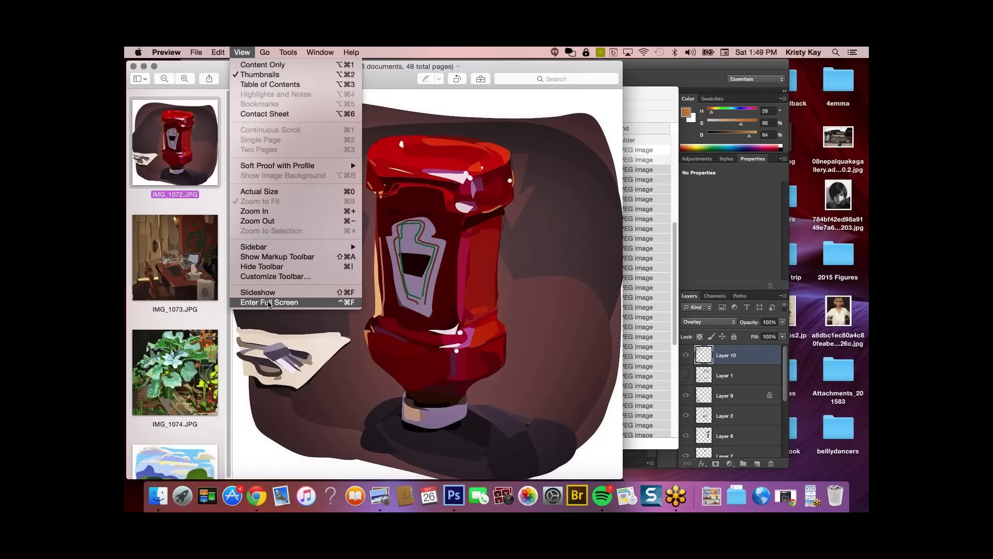
click(268, 303)
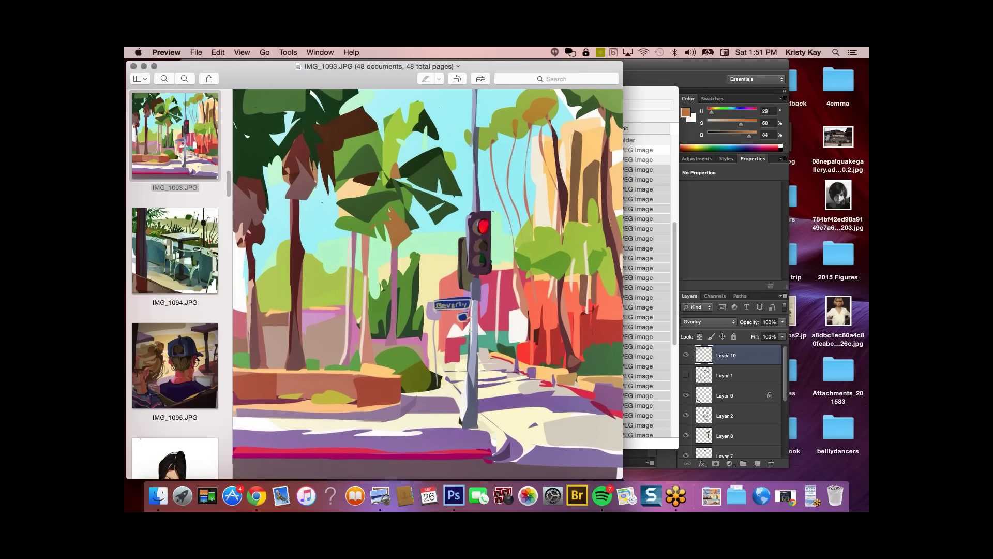
- Minimize the viewer, Preview and Photoshop, then open 2015 Figures in list view
click(145, 66)
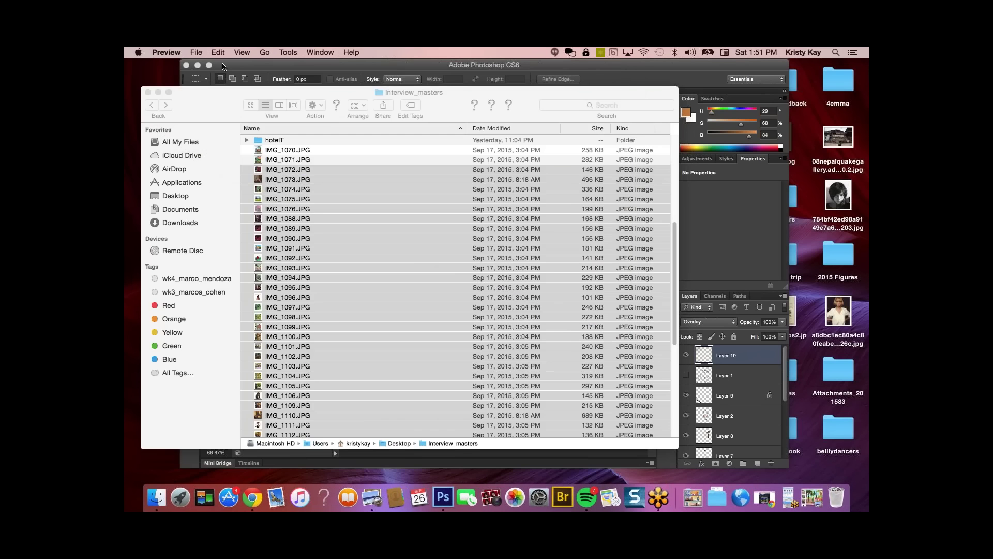
click(233, 65)
click(198, 65)
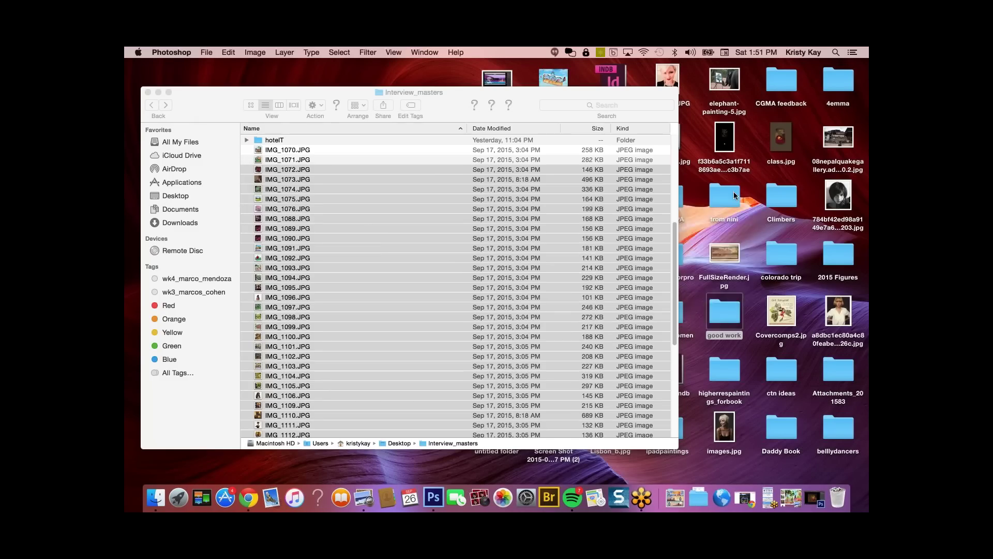
double_click(838, 254)
scroll(336, 264, down, 2)
scroll(336, 264, up, 2)
scroll(336, 264, up, 10)
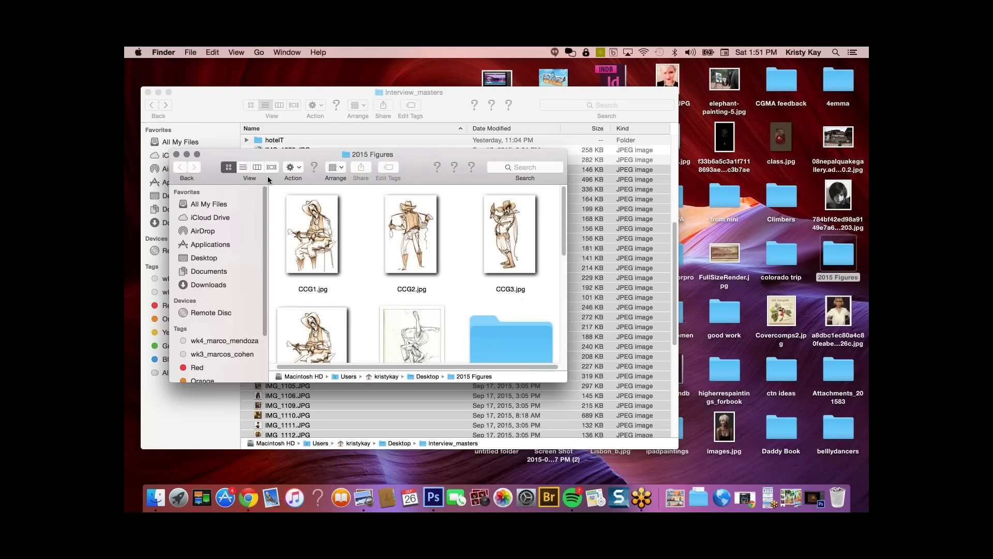
click(243, 166)
- Quick Look CCG1.jpg, then select all ten files and open them in Preview
click(331, 203)
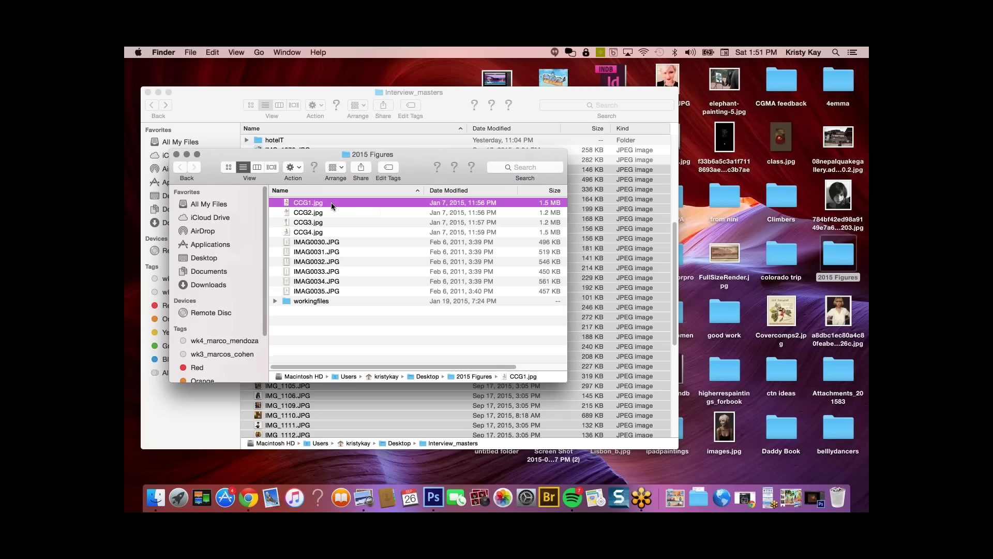
key(space)
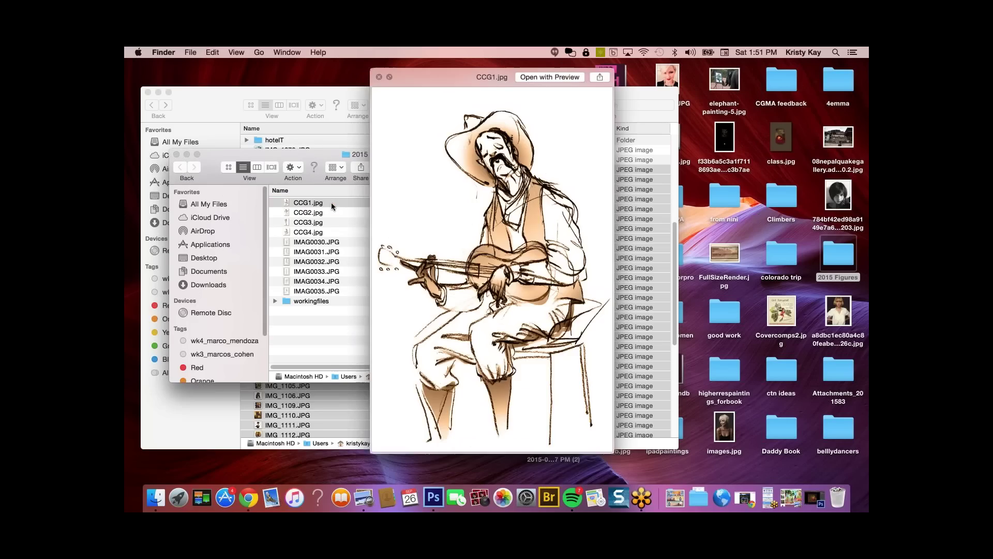
key(space)
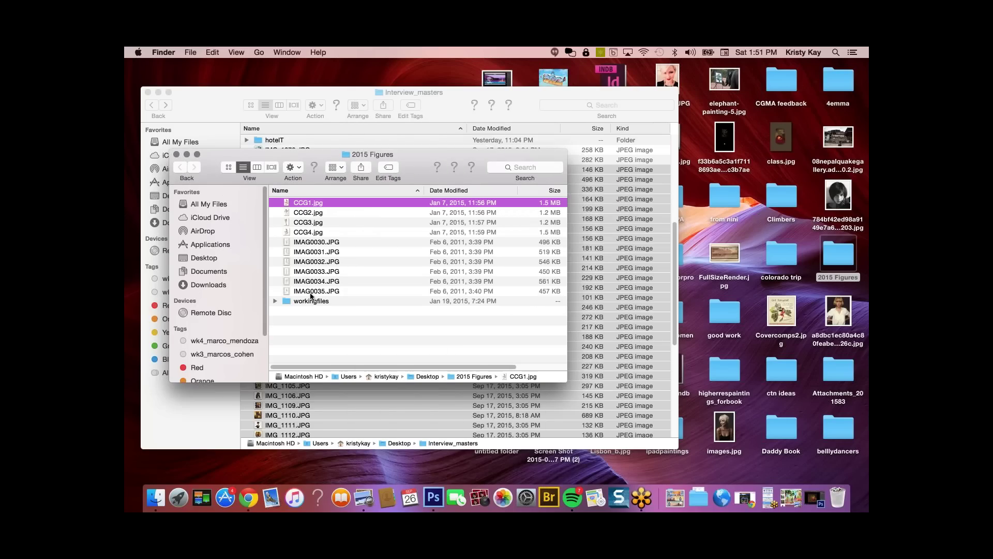
shift+click(311, 296)
right_click(338, 249)
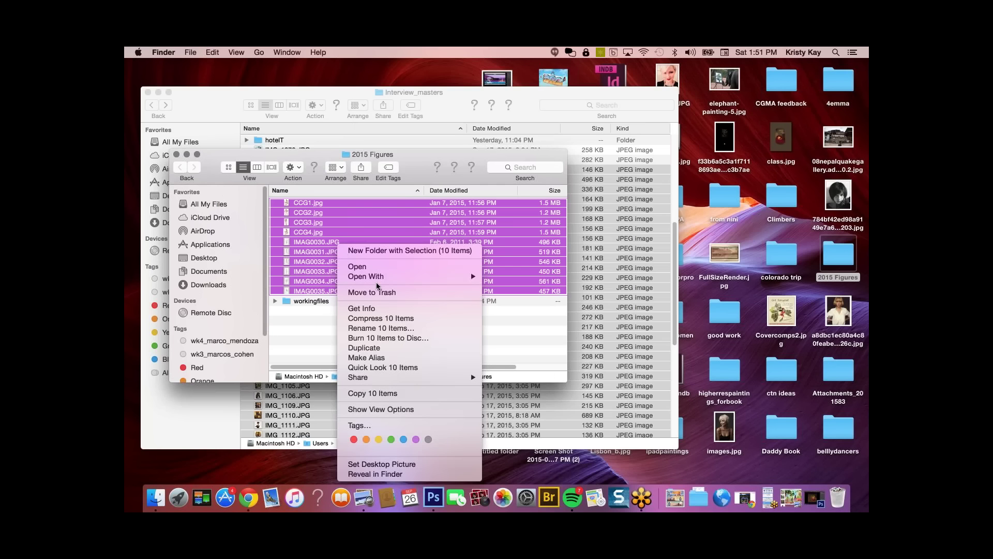
mouse_move(370, 279)
click(531, 278)
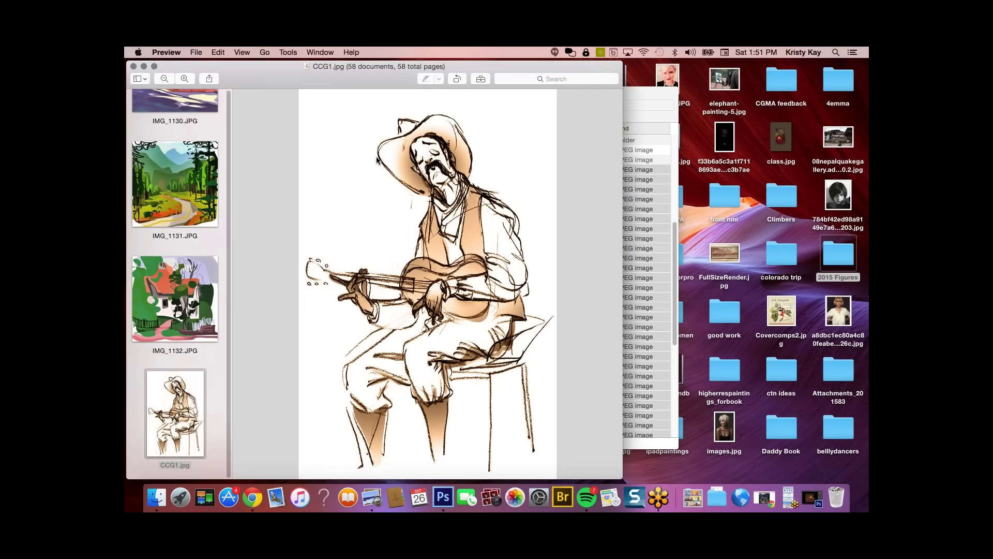
- Enter full screen in Preview and display the IMAG0030.JPG pencil sketch
click(243, 52)
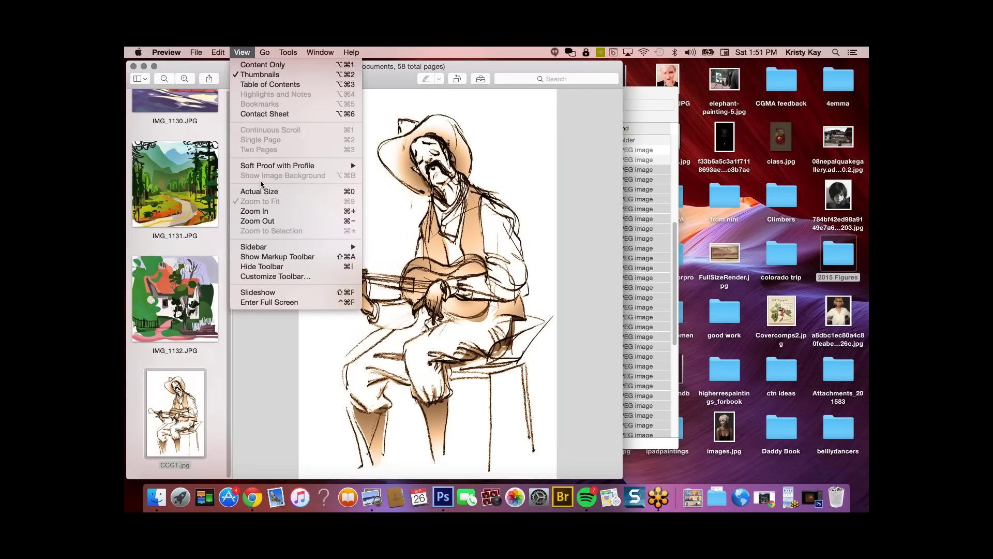
click(288, 301)
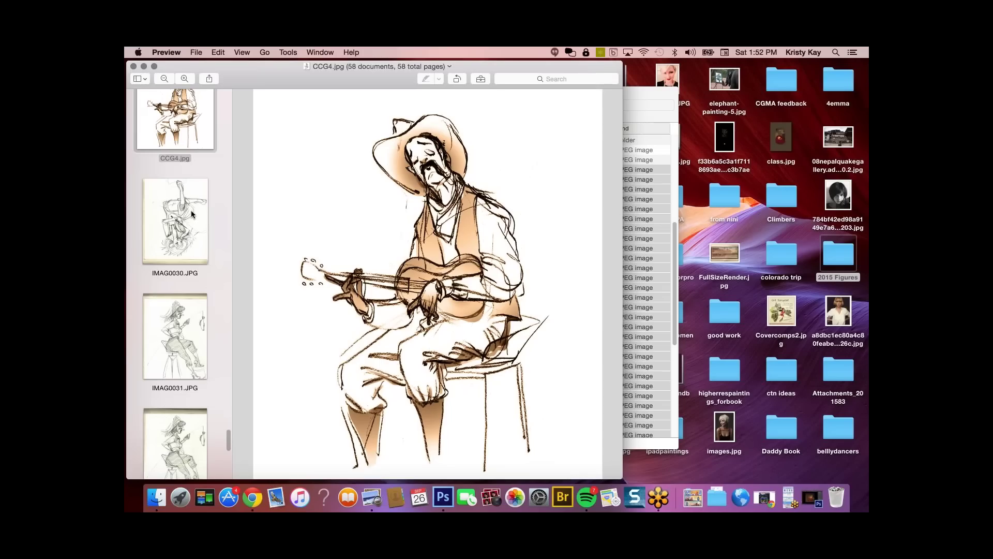
click(194, 204)
click(243, 53)
- Play the sketches as a slideshow from IMAG0031.JPG, then hide Preview and close 2015 Figures
click(246, 52)
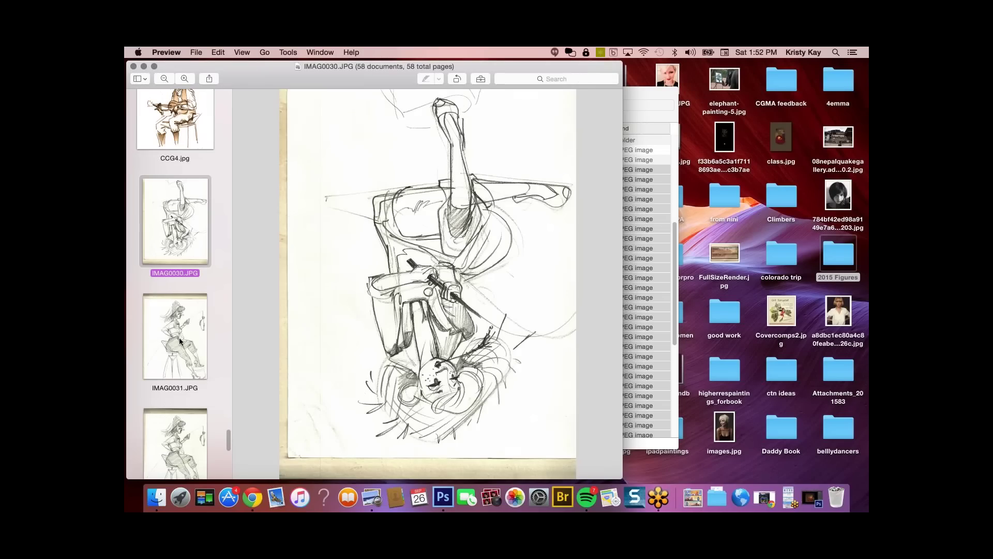
click(176, 336)
click(242, 53)
click(273, 294)
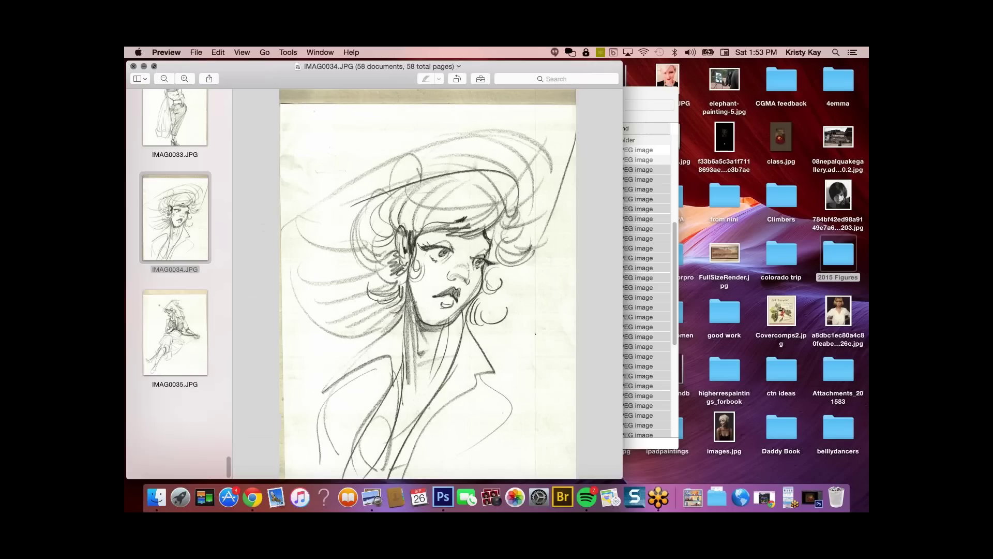
key(super+w)
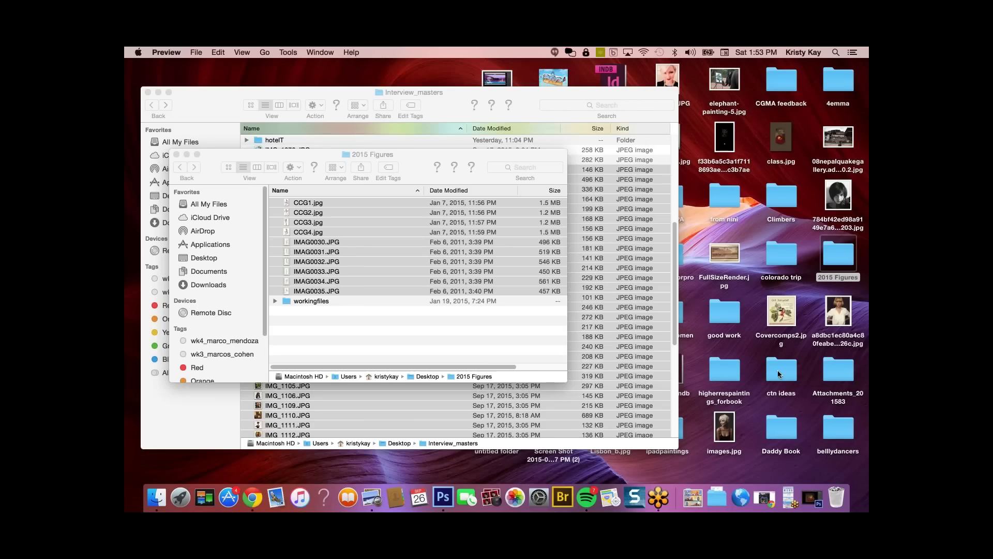
click(175, 154)
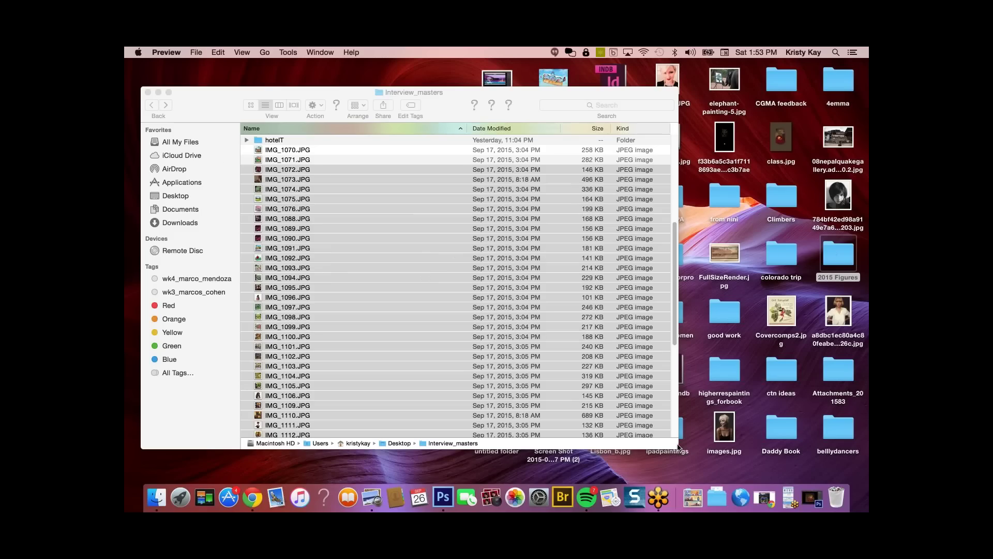
- Bring the Interview_masters window to the front and switch it to full screen
click(536, 213)
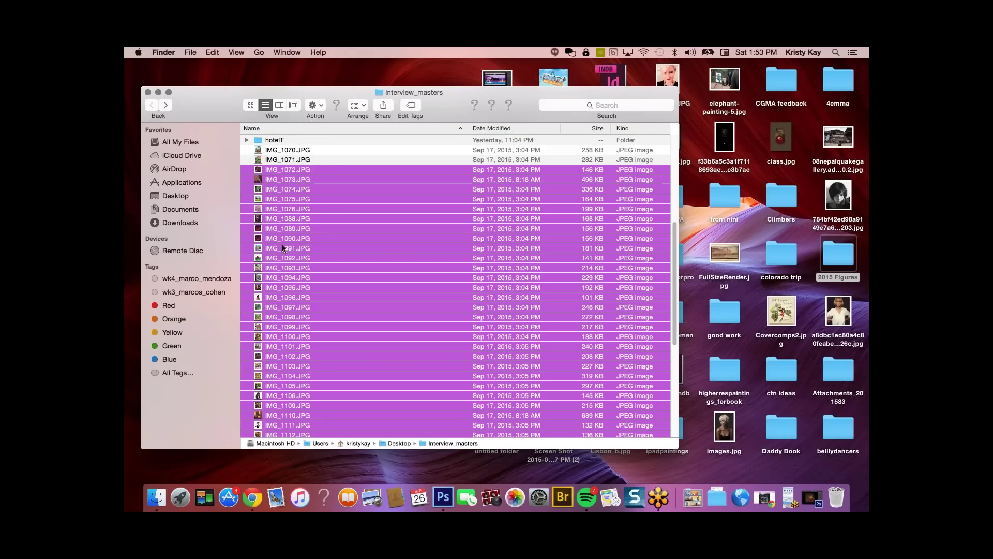
click(241, 52)
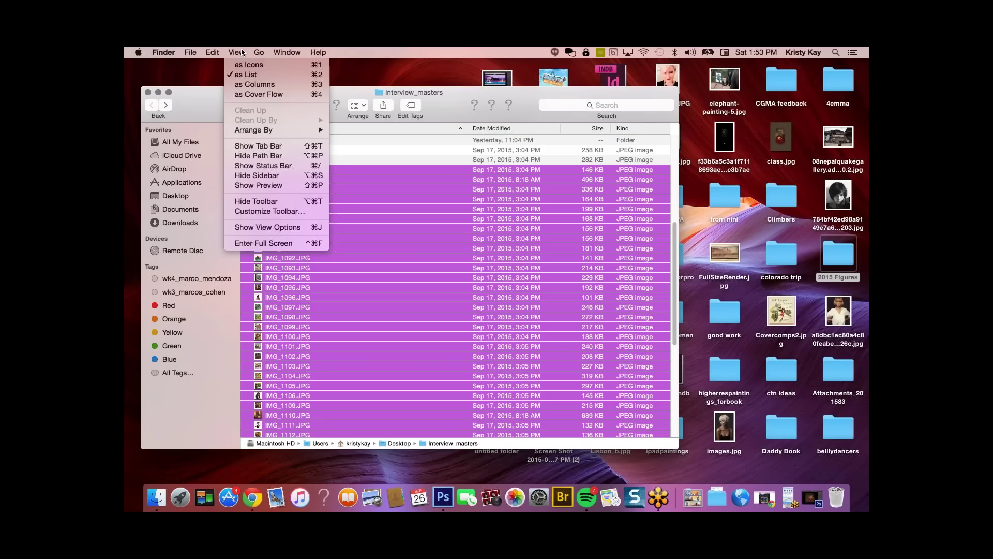
click(272, 243)
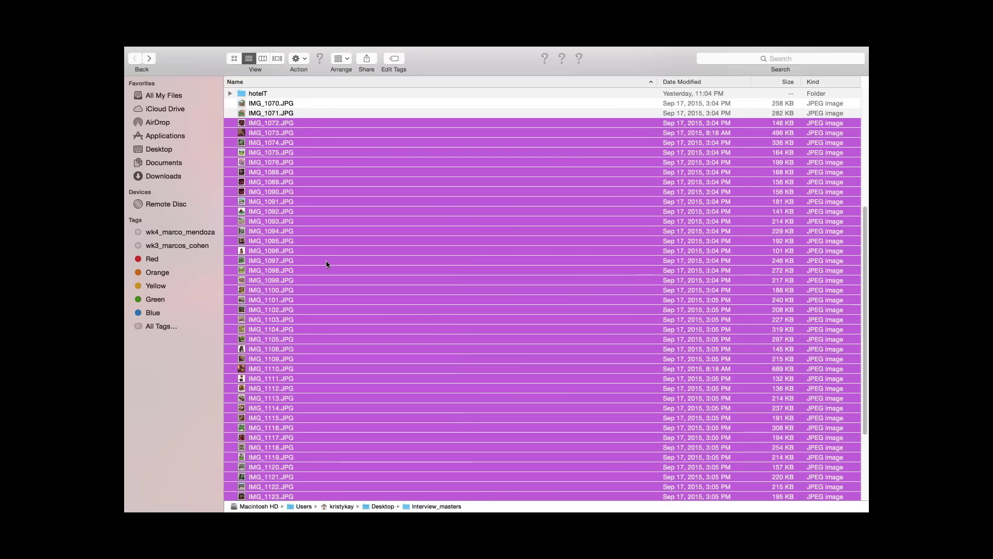
- Select IMG_1090.JPG, then IMG_1091.JPG, and look over its commands without choosing one
click(326, 260)
click(284, 195)
click(284, 205)
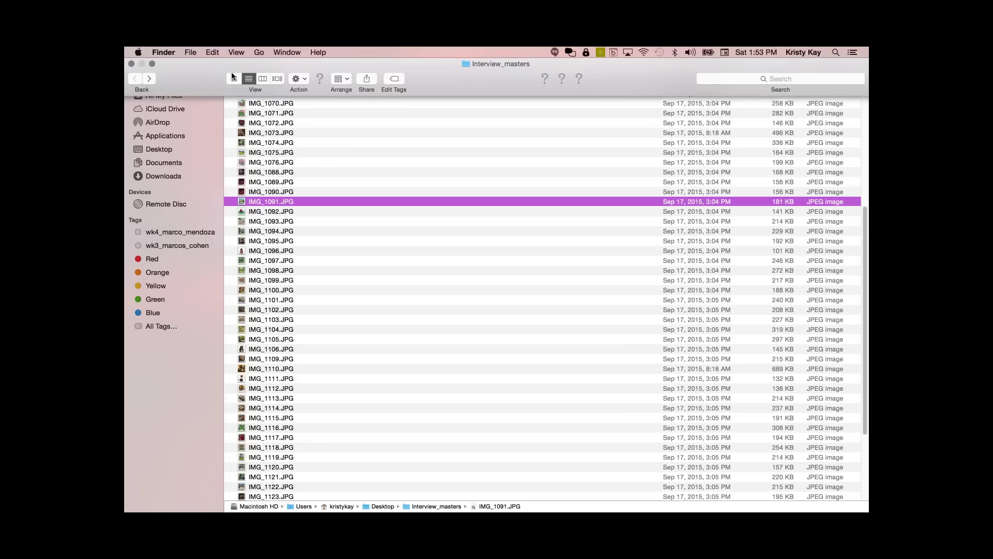
click(212, 52)
mouse_move(189, 51)
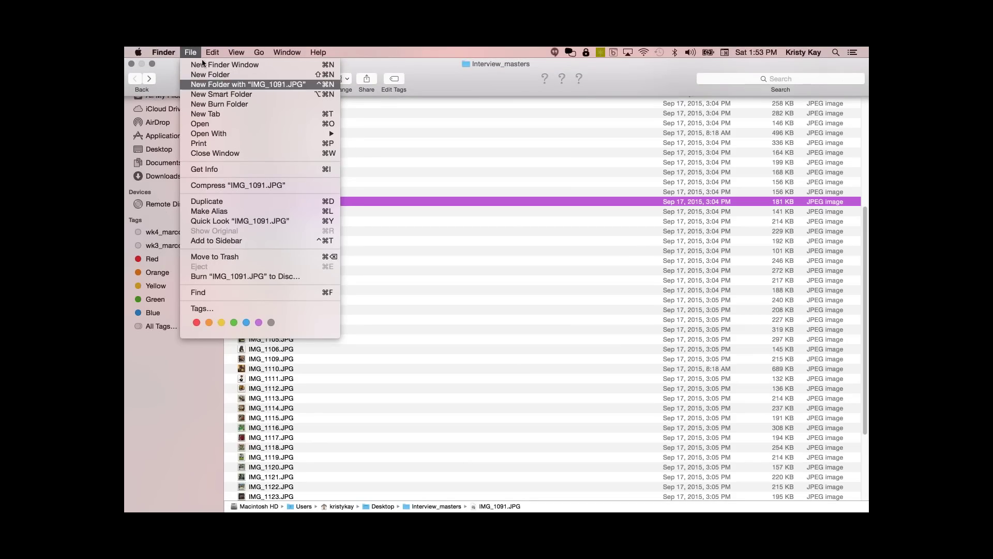
click(298, 275)
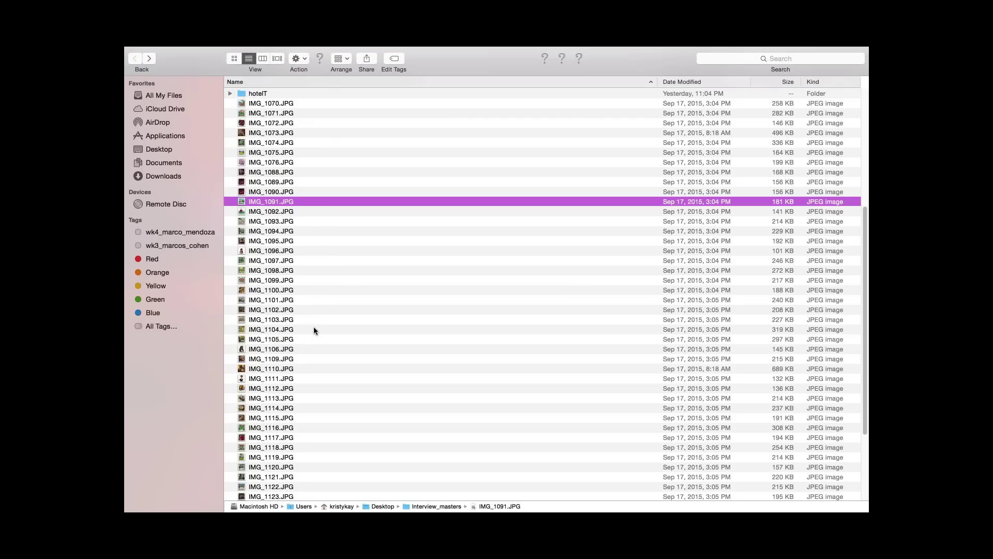
- Select IMG_1112.JPG further down, then scroll back up and reselect IMG_1091.JPG
scroll(313, 330, down, 5)
shift+click(283, 465)
click(286, 268)
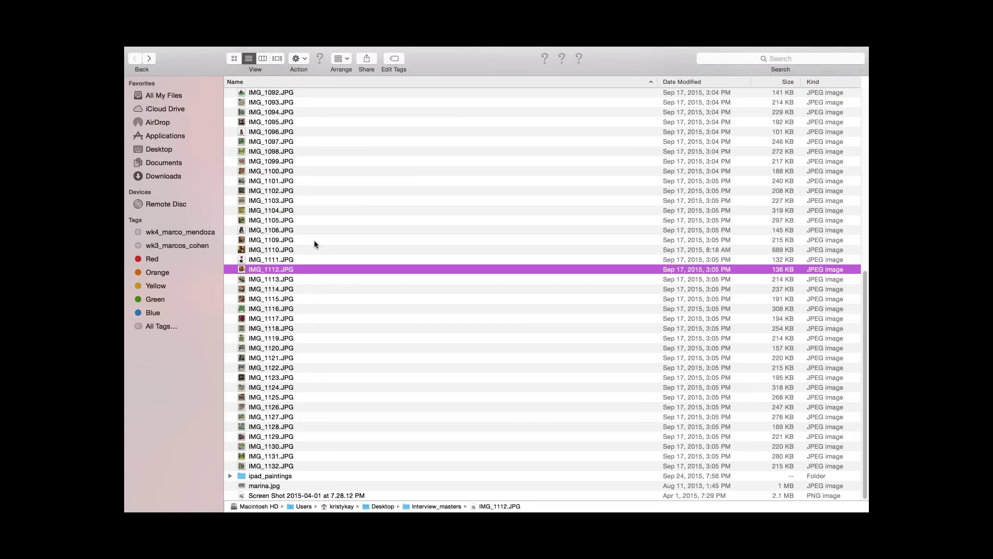
scroll(315, 241, up, 2)
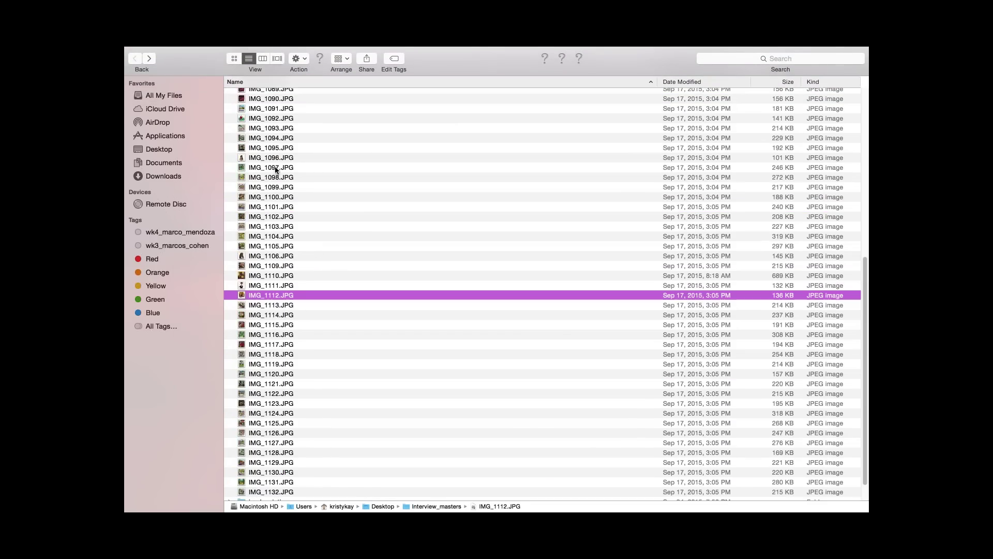
scroll(263, 134, up, 1)
click(269, 120)
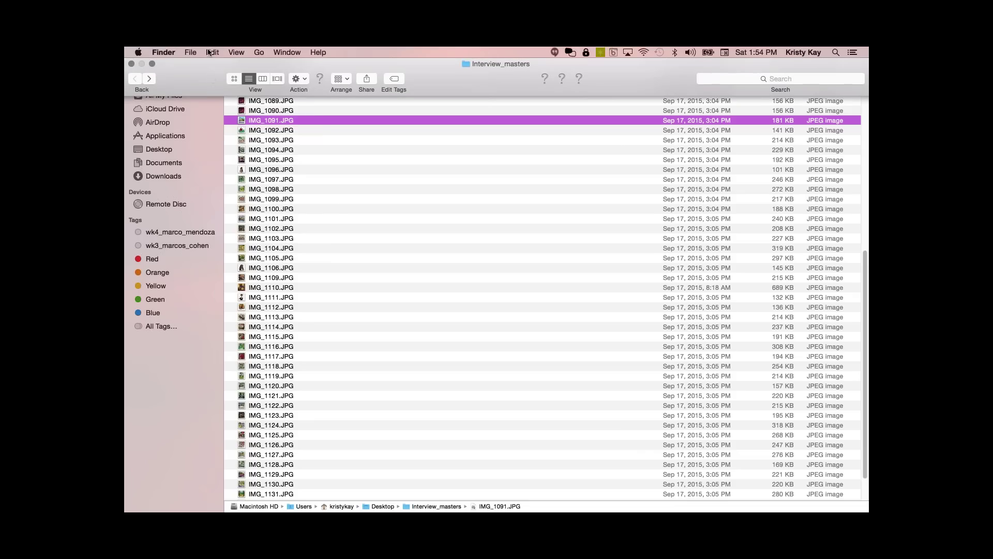
- Open the Interview_masters folder from the desktop and select IMG_1093.JPG
click(212, 52)
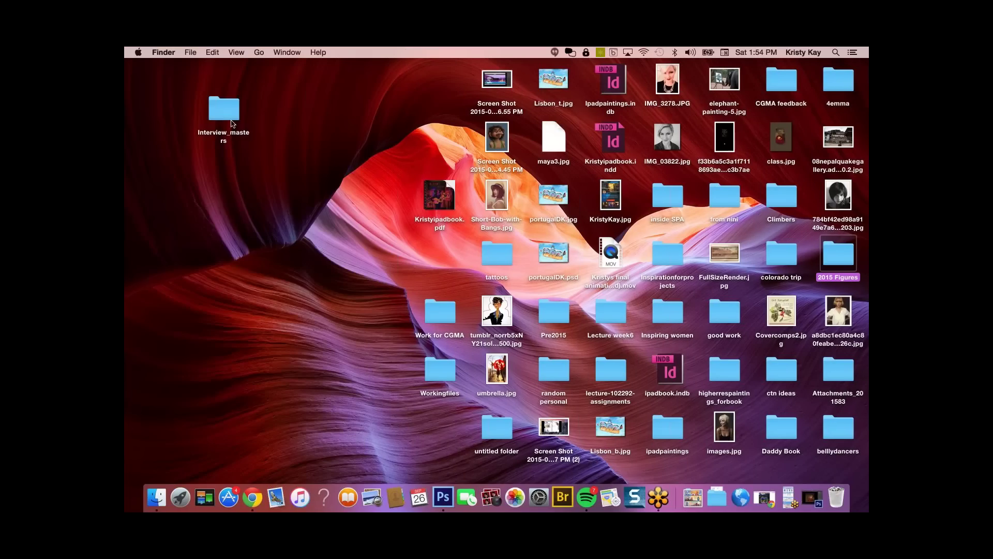
click(229, 119)
double_click(228, 119)
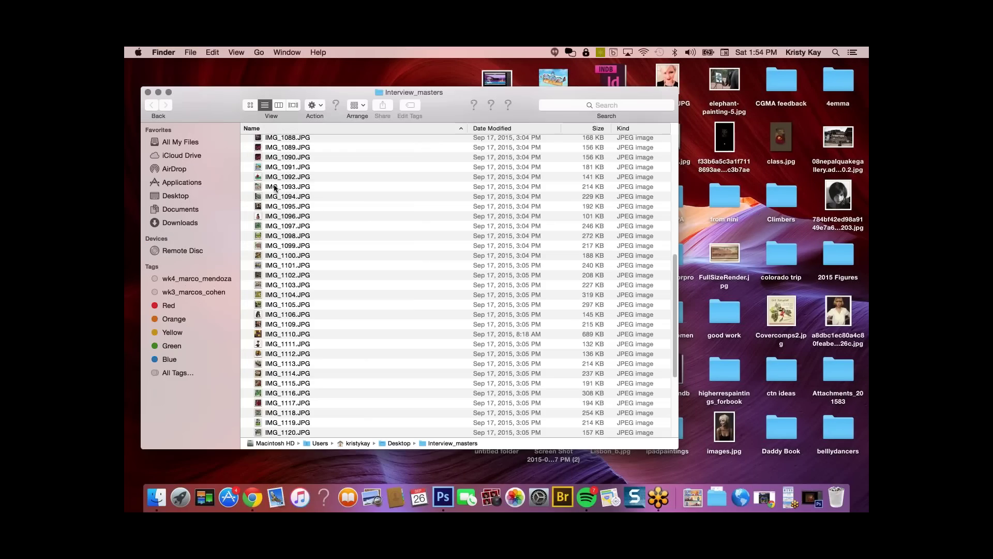
click(277, 187)
click(236, 53)
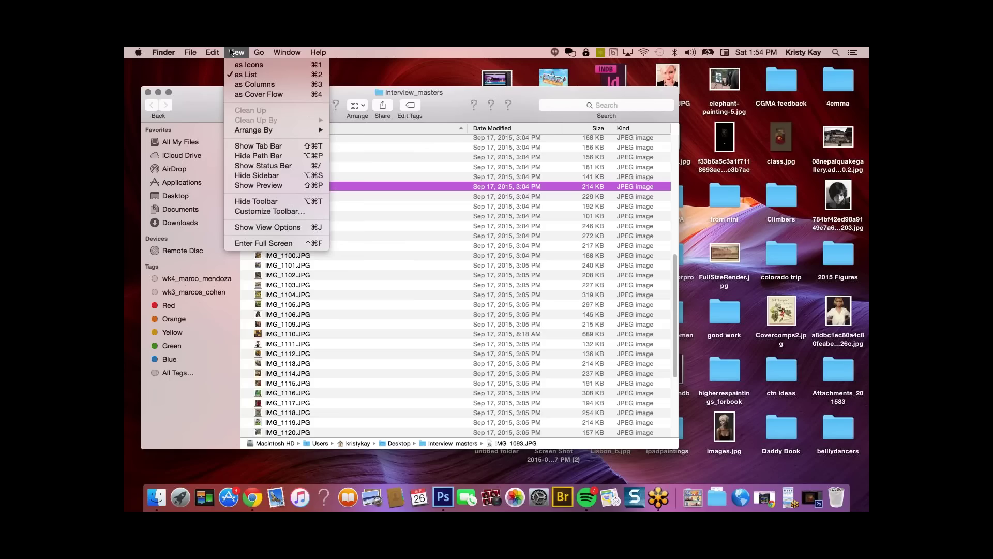
click(281, 220)
- Extend the selection through IMG_1132.JPG and open all 38 images in Preview
click(236, 52)
click(319, 248)
scroll(319, 248, down, 5)
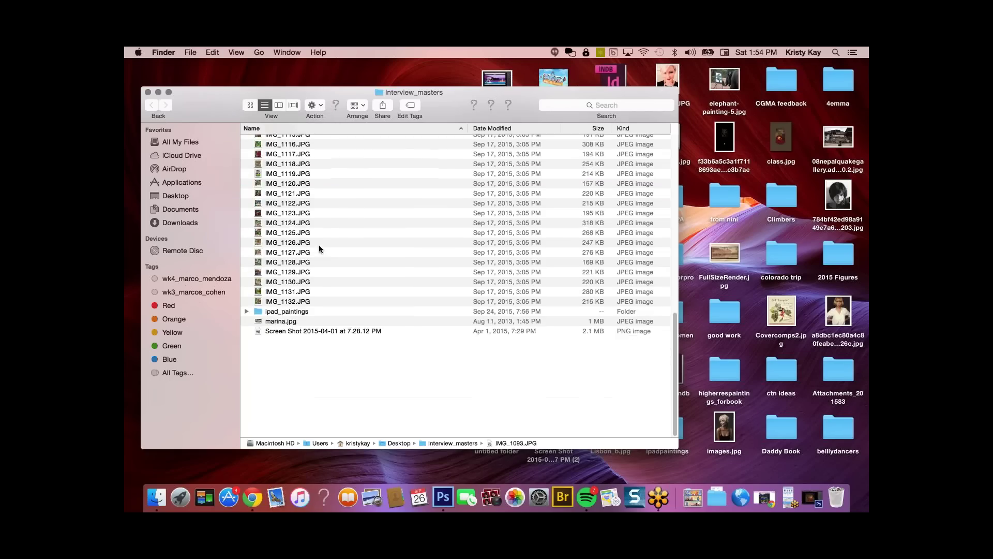
shift+click(295, 403)
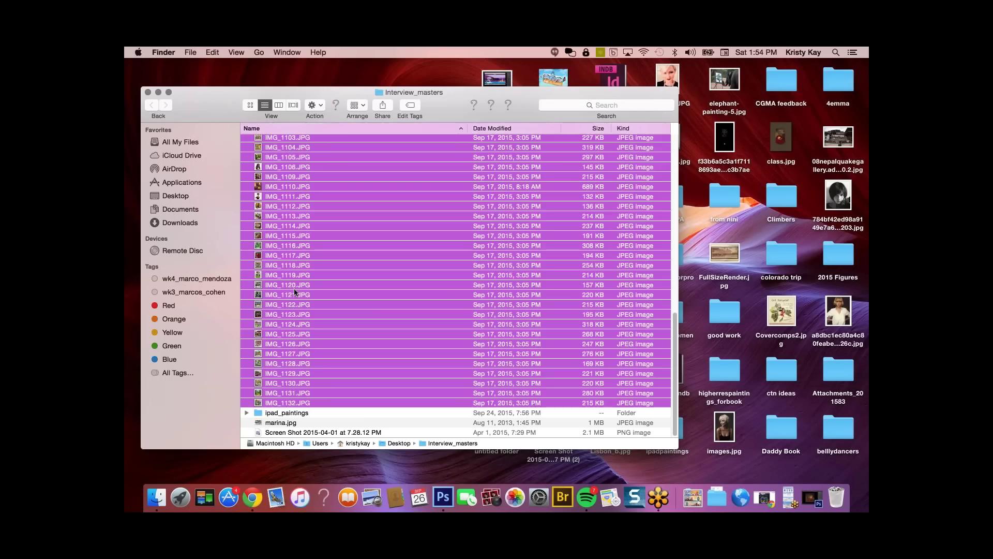
right_click(294, 288)
mouse_move(336, 276)
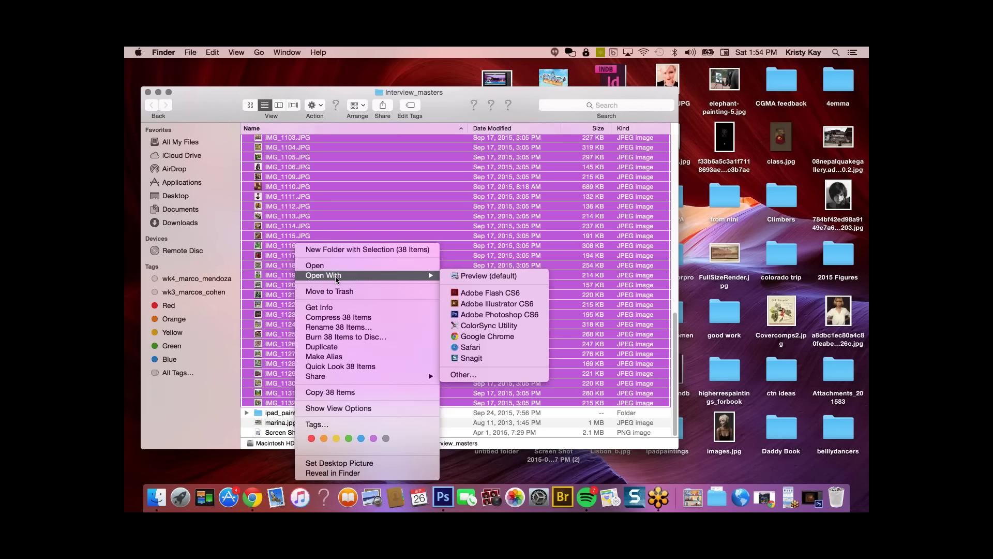
click(480, 278)
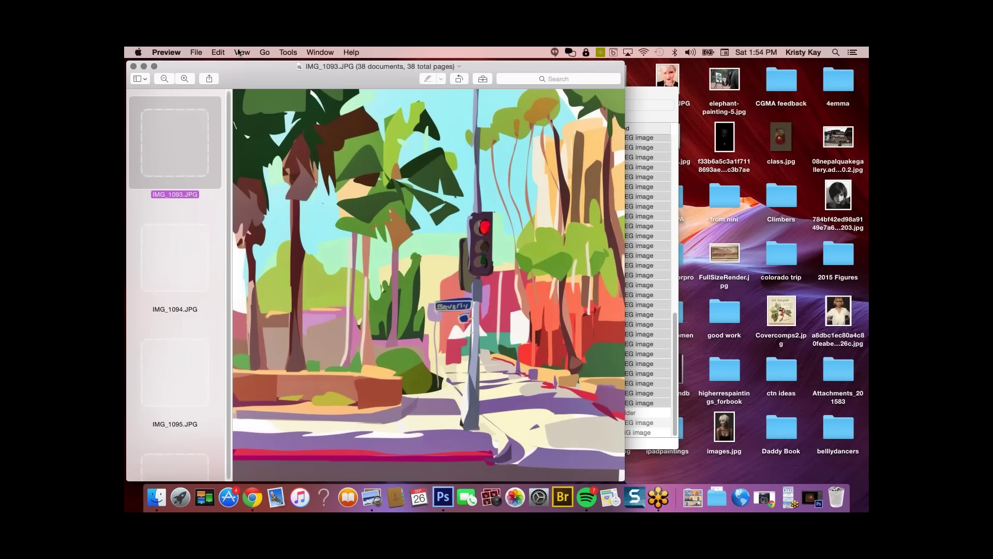
- Switch Preview to full screen to present the opened paintings
click(239, 51)
click(280, 303)
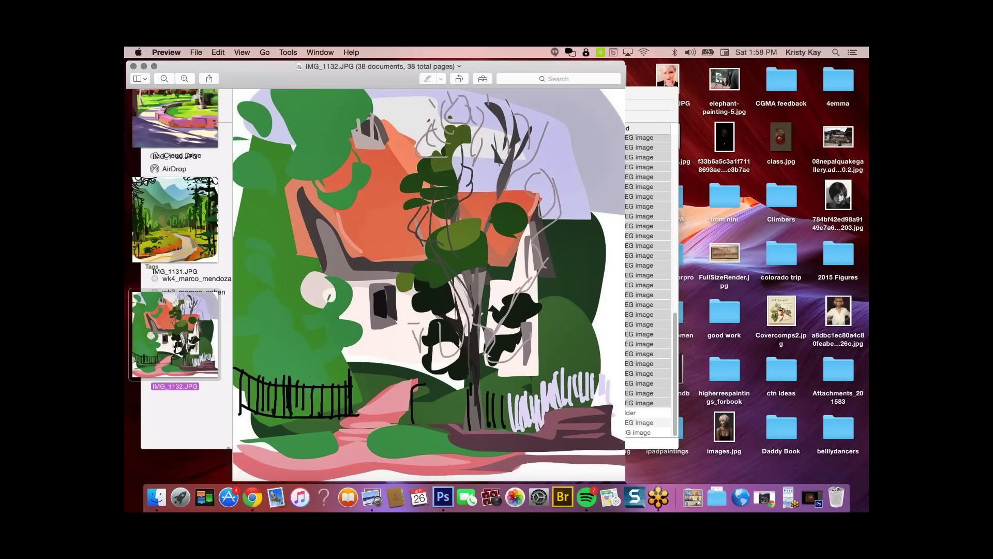
- Scroll up through Preview's thumbnail sidebar
scroll(180, 235, up, 15)
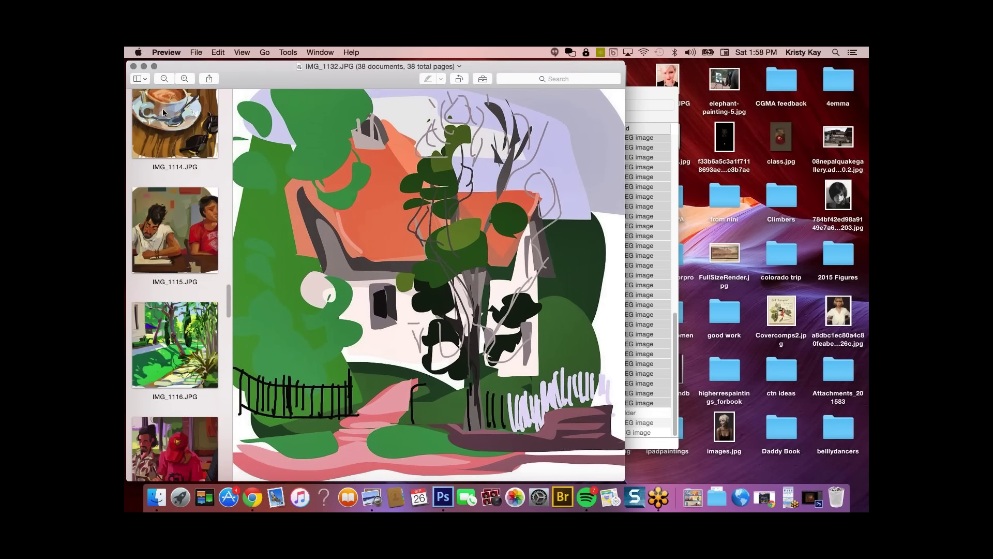
- Close the Preview window and scroll Finder's list back up to 2n.jpg
click(134, 67)
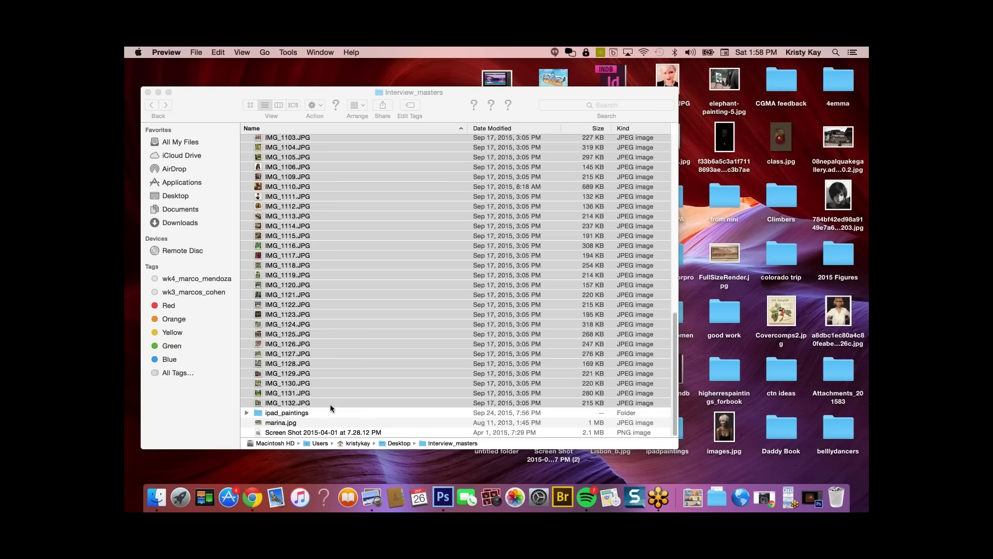
scroll(336, 393, up, 1)
scroll(350, 360, up, 15)
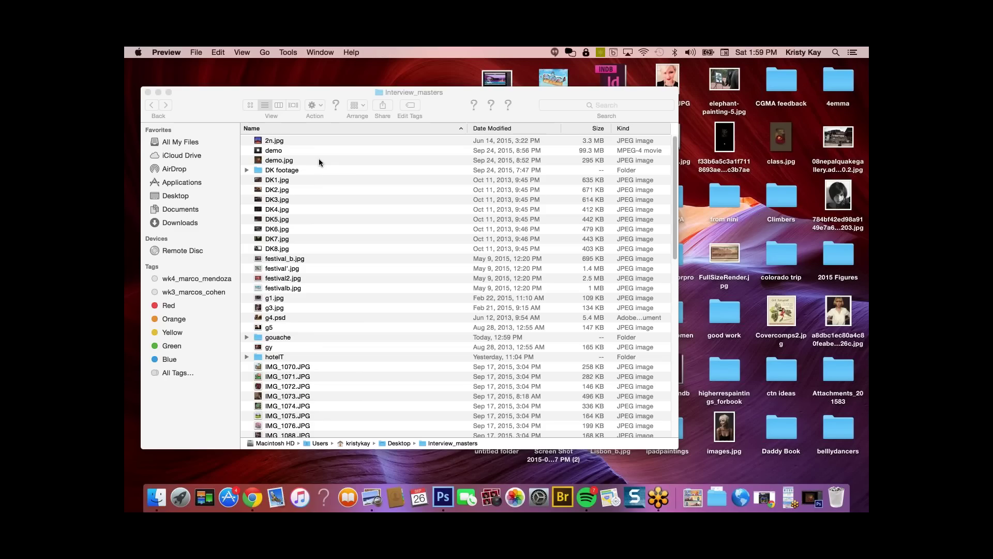
- Return to Finder, move the Interview_masters window up-left and zoom it larger
key(super+q)
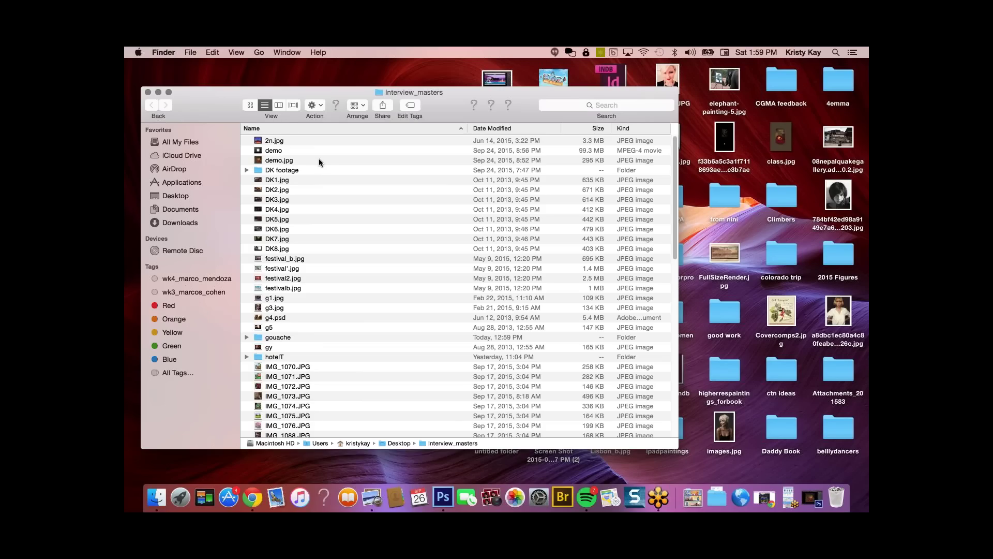
drag(525, 92, 513, 67)
double_click(487, 86)
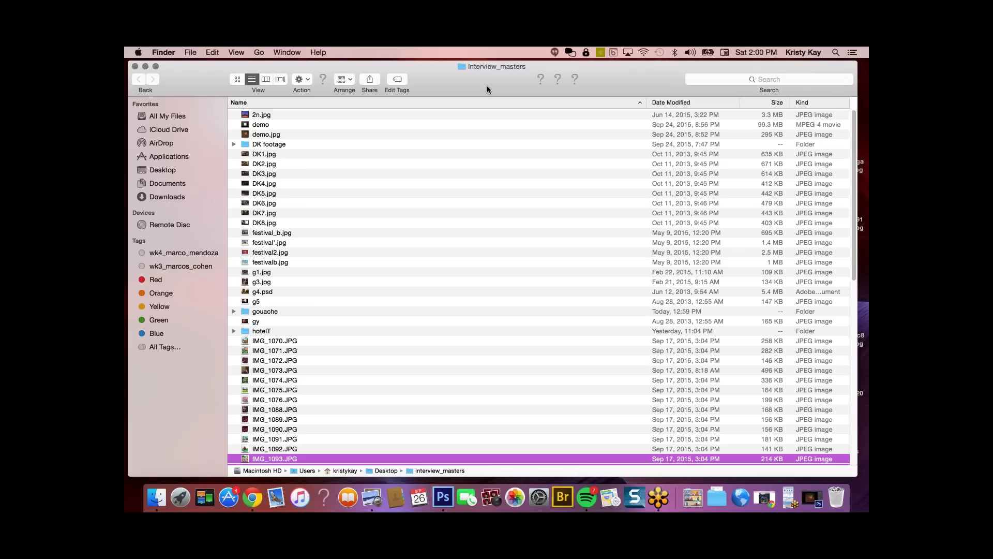
- Select festival'.jpg and show it in Quick Look
click(282, 243)
key(space)
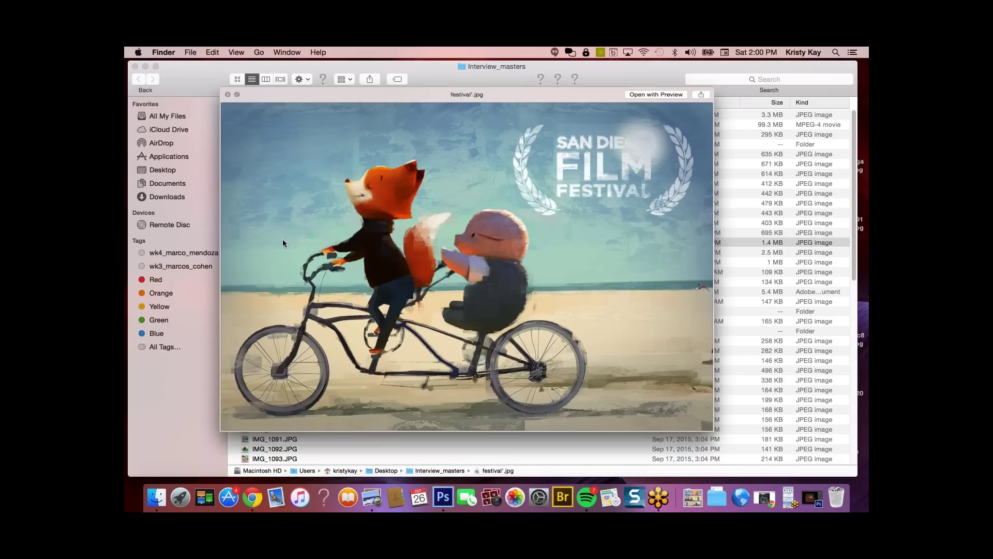